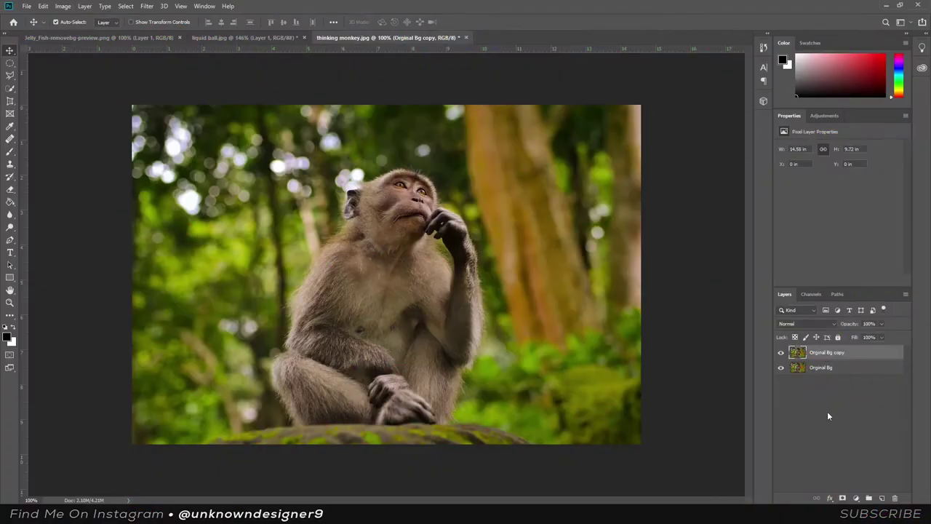
Add a Levels adjustment layer that raises the input black point and lowers output white.
click(855, 497)
click(869, 368)
drag(794, 218, 815, 218)
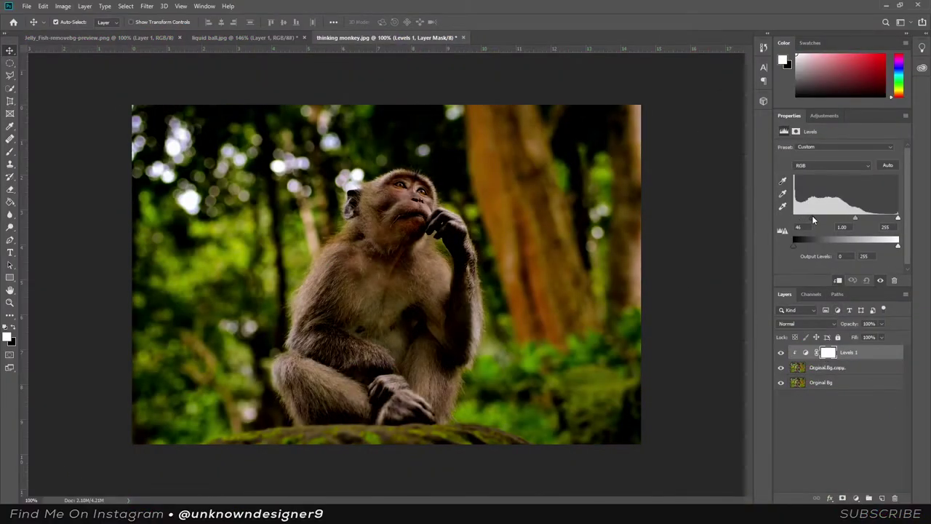
mouse_move(898, 246)
mouse_down()
mouse_move(854, 247)
mouse_move(850, 218)
mouse_move(823, 218)
mouse_move(863, 224)
mouse_up()
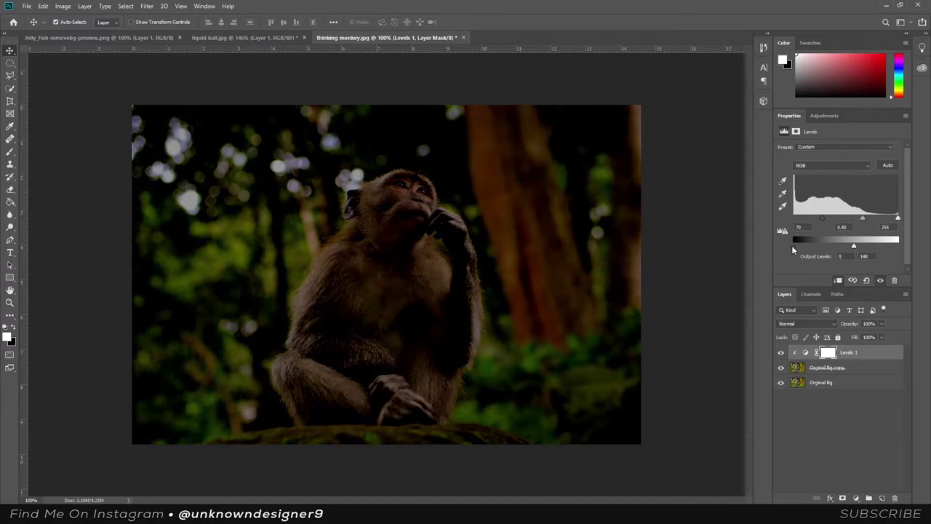
drag(791, 245, 797, 245)
Add a Brightness/Contrast adjustment layer and tune both sliders to darken the photo.
click(855, 498)
click(851, 357)
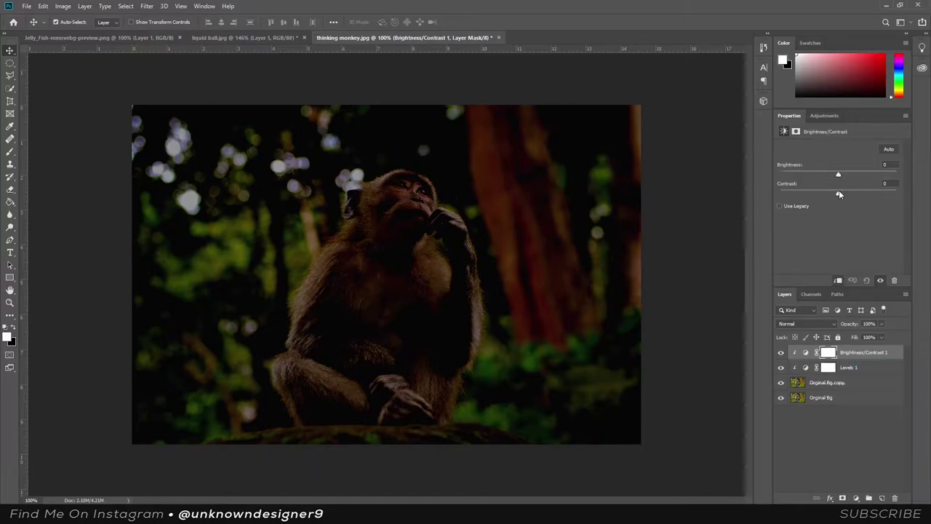
mouse_move(790, 190)
mouse_down()
mouse_move(835, 190)
mouse_move(849, 174)
mouse_move(834, 175)
mouse_move(851, 176)
mouse_move(833, 176)
mouse_up()
Bring the jellyfish into the monkey document, shrunk and placed right of the monkey.
click(240, 37)
click(99, 37)
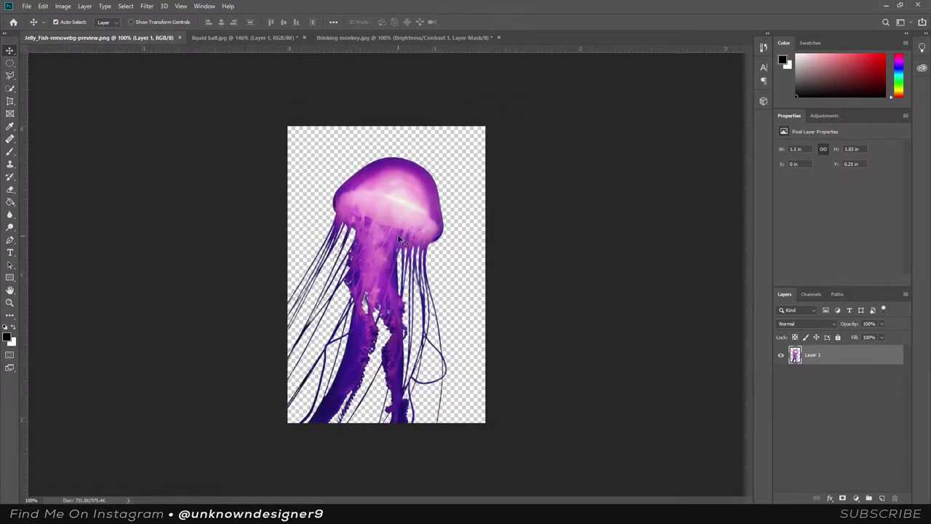
mouse_move(397, 234)
mouse_down()
mouse_move(415, 327)
mouse_move(434, 269)
mouse_move(542, 261)
mouse_up()
key(ctrl+t)
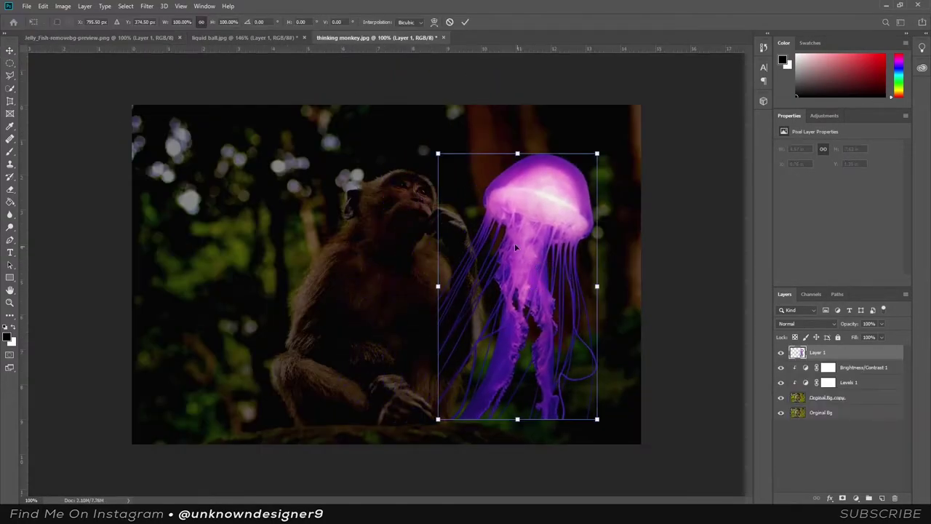
drag(436, 150, 457, 183)
mouse_move(517, 284)
mouse_down()
mouse_move(569, 235)
mouse_move(525, 205)
mouse_up()
key(Return)
Flip the jellyfish horizontally and move it to the top right, slightly enlarged and tilted.
click(43, 6)
click(187, 283)
key(ctrl+t)
drag(560, 114, 593, 98)
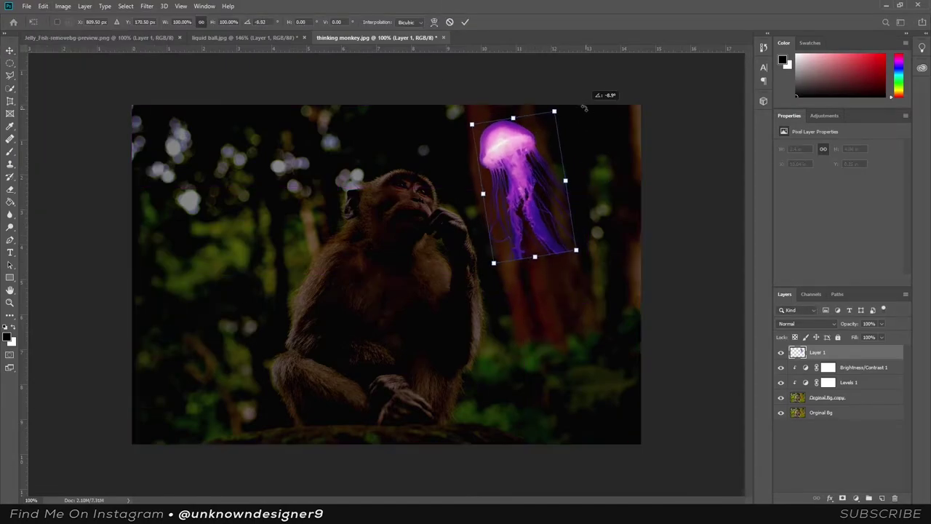
drag(552, 197, 563, 186)
key(Return)
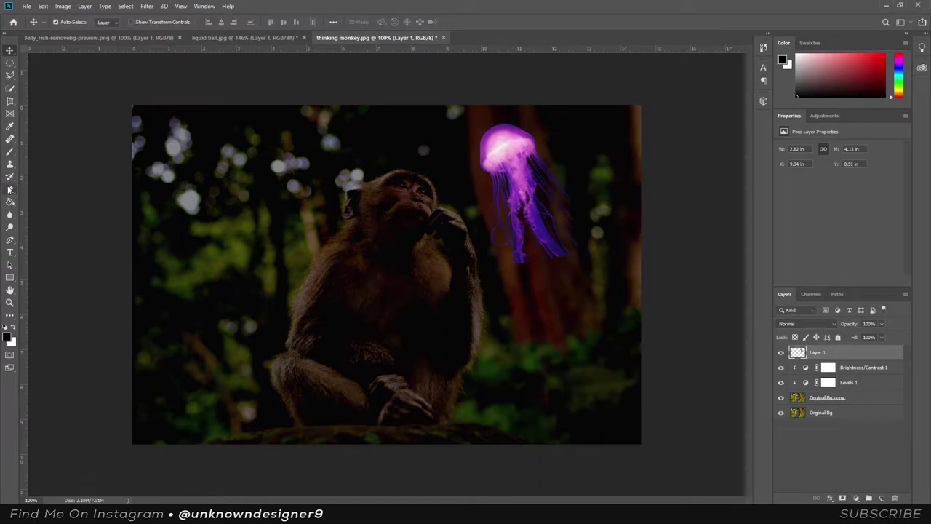
Add a layer mask to the jellyfish layer, ready for soft-brush painting.
click(10, 189)
click(856, 498)
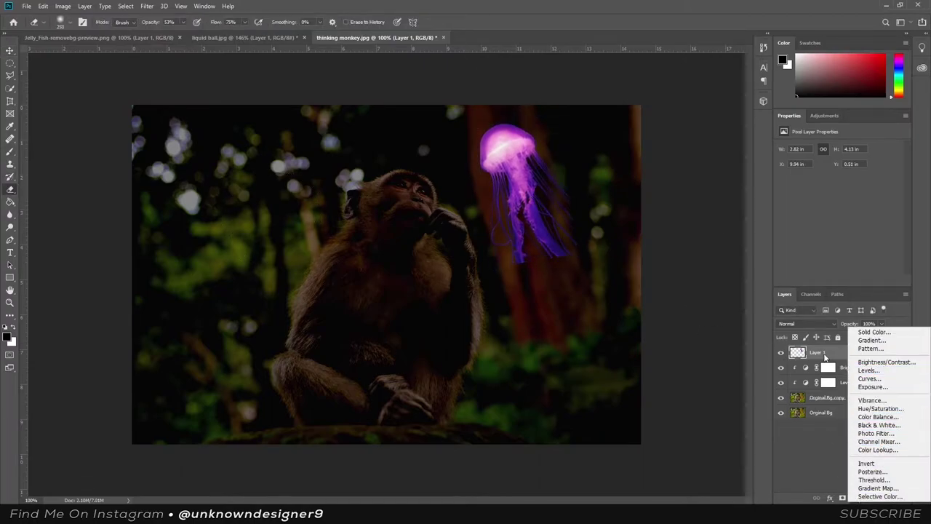
click(850, 472)
click(856, 498)
key(Escape)
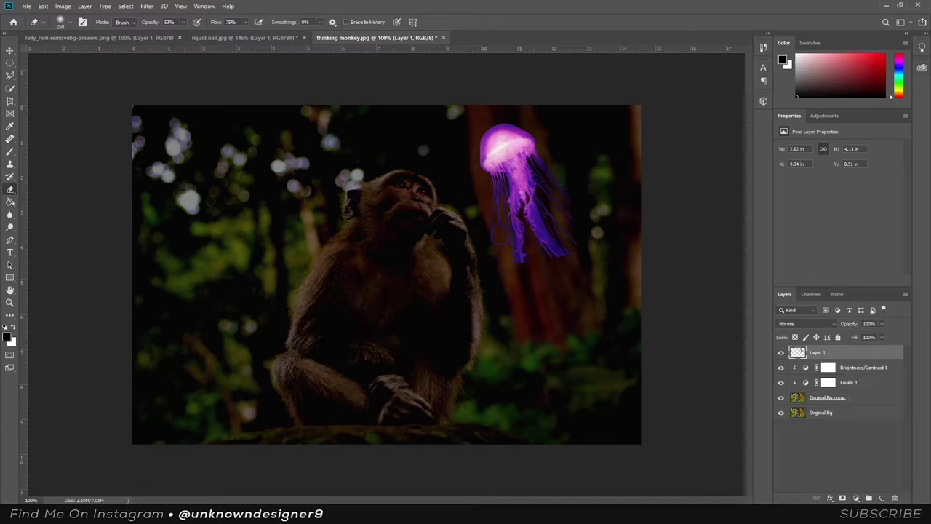
click(842, 498)
click(11, 152)
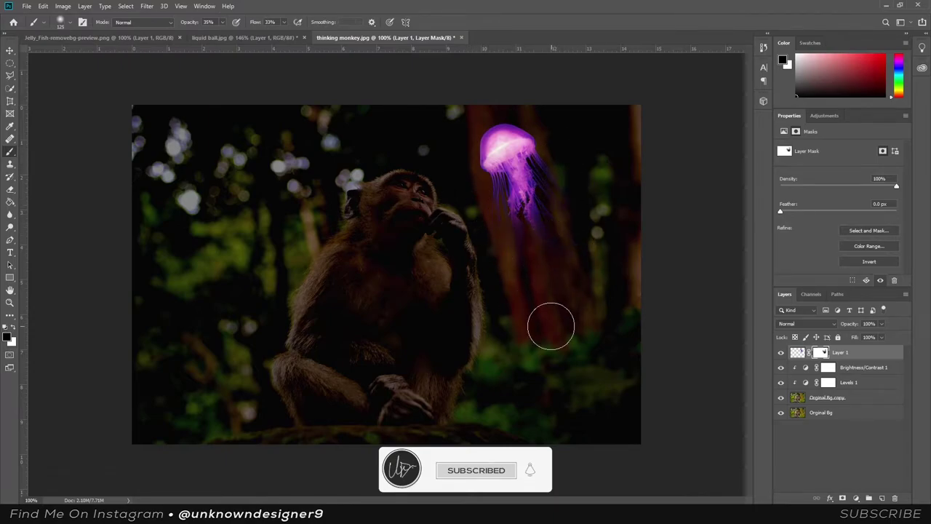
Duplicate the jellyfish pixel layer as Layer 1 copy.
click(798, 352)
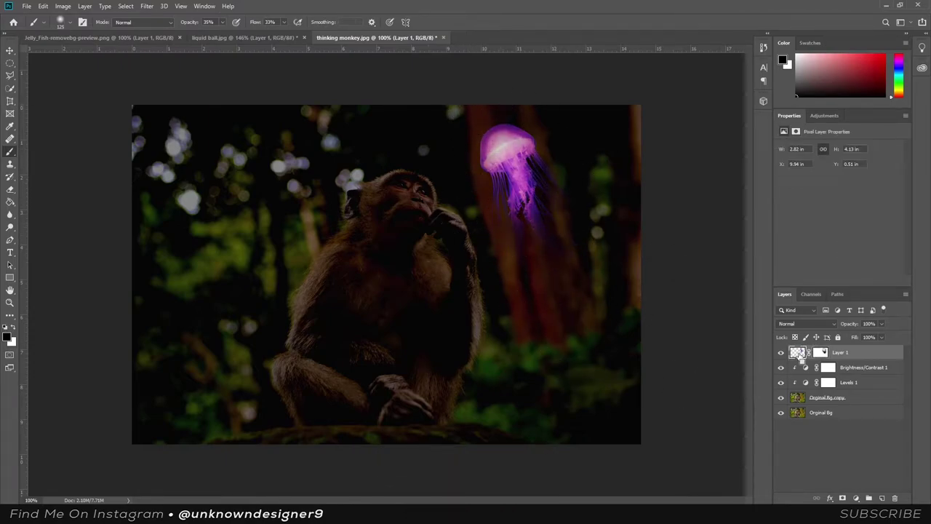
key(ctrl+j)
key(ctrl+z)
key(ctrl+j)
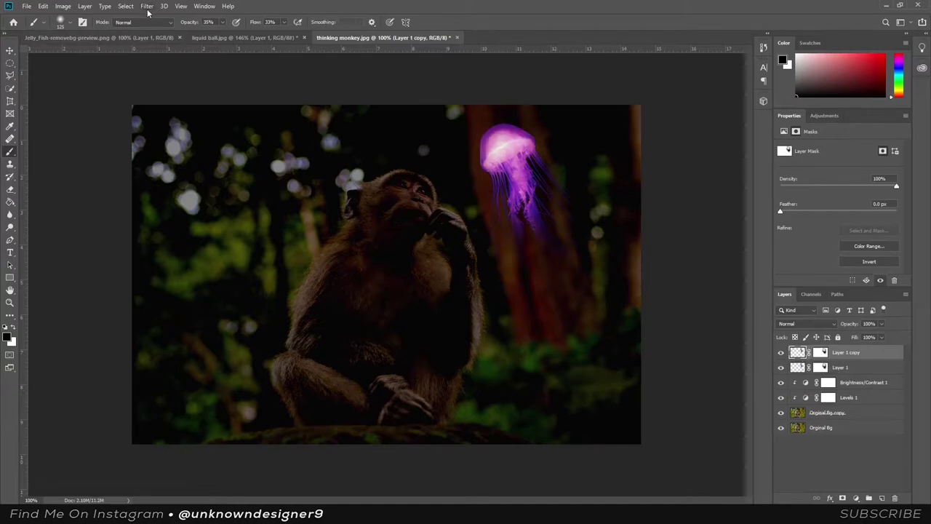
Gaussian-blur the copy and move it beneath the original Layer 1.
click(147, 6)
click(291, 150)
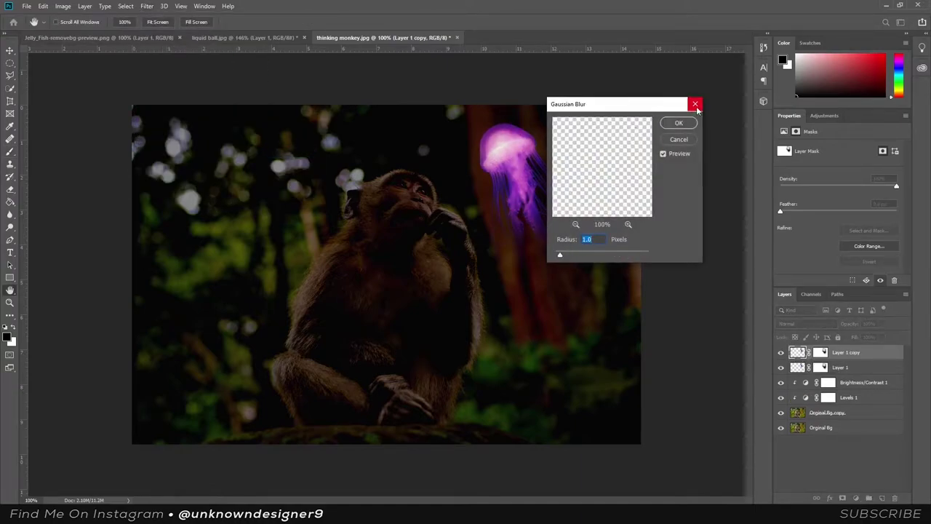
click(678, 123)
drag(848, 353, 860, 379)
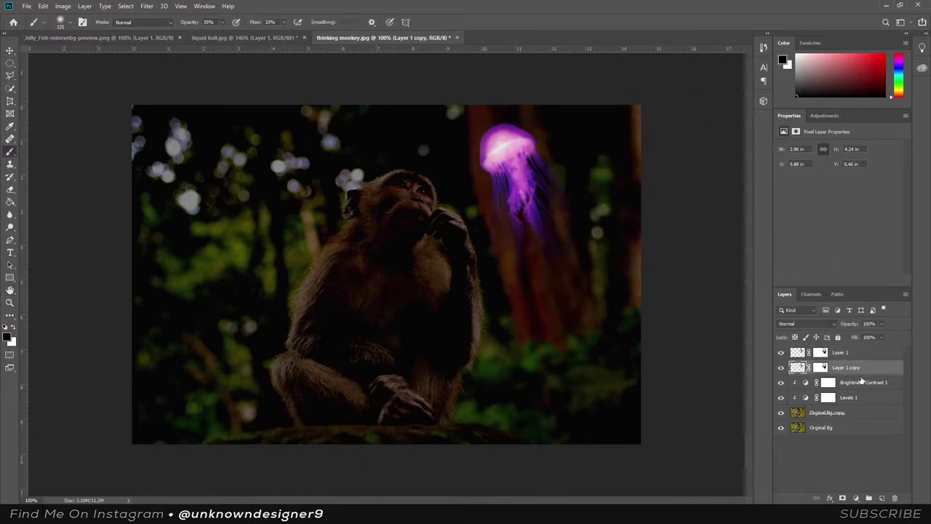
Apply a second, stronger Gaussian Blur to the jellyfish copy.
click(147, 5)
click(291, 153)
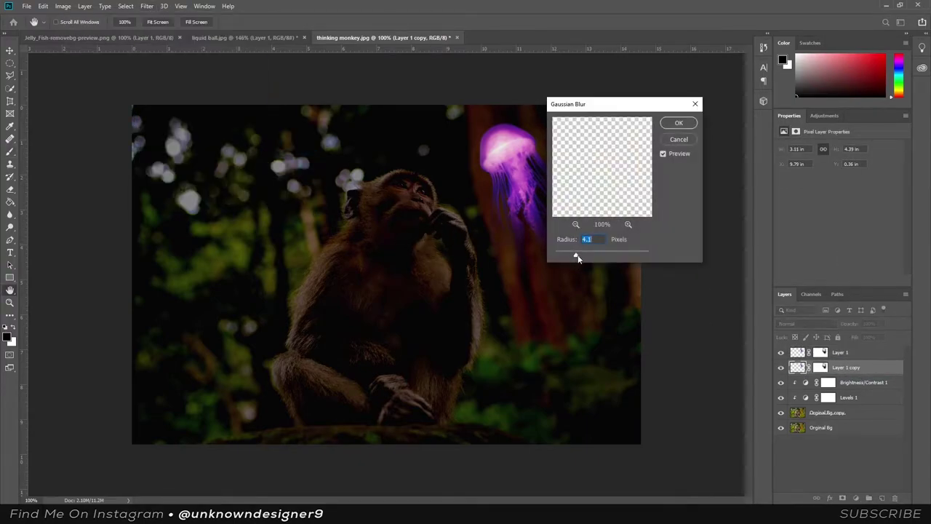
key(Return)
key(b)
click(842, 434)
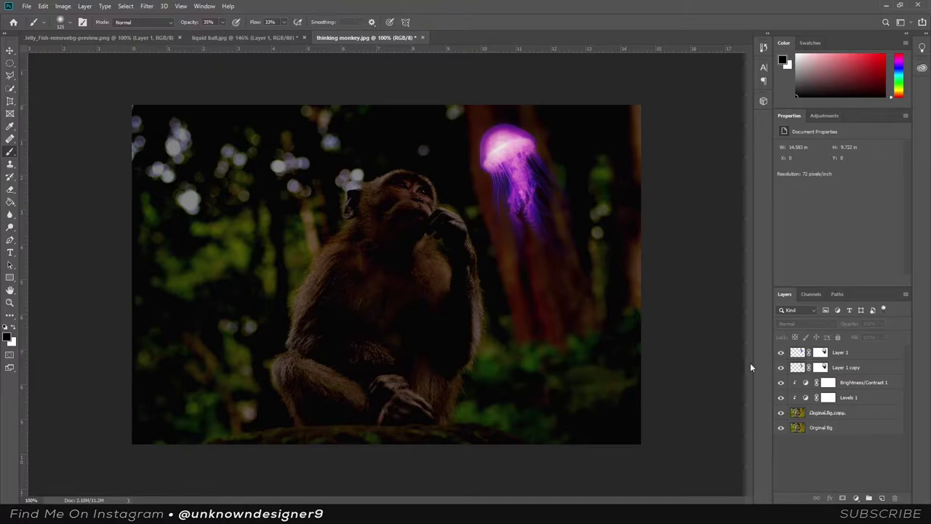
Paint black over the photo's top-left and bottom edges on new Layer 2.
click(882, 499)
scroll(432, 313, down, 2)
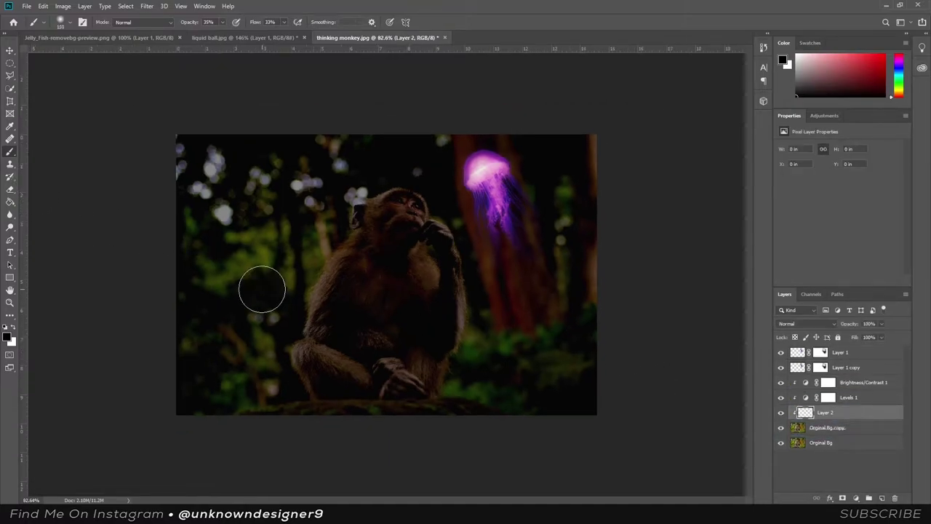
mouse_move(200, 156)
mouse_down()
mouse_move(152, 312)
mouse_move(304, 458)
mouse_move(542, 427)
mouse_up()
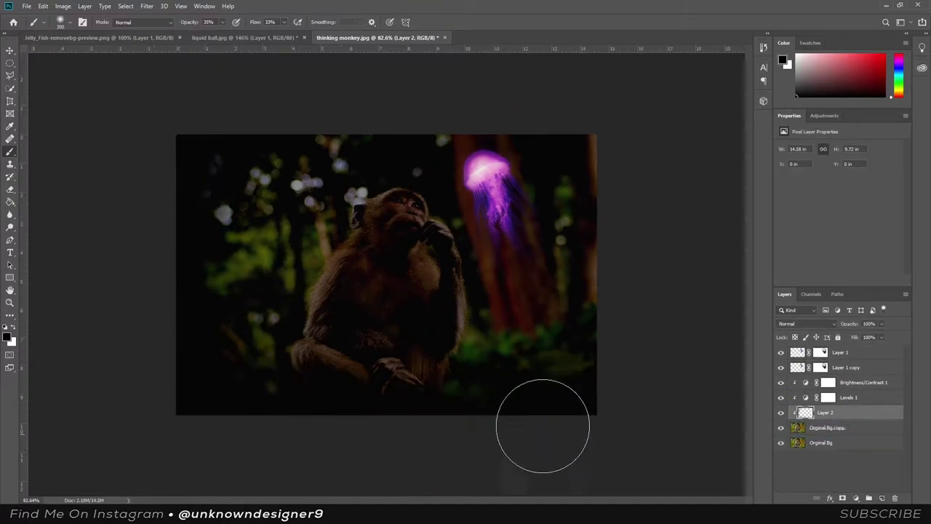
Duplicate both jellyfish layers and group them into a group named jelly fish.
key(v)
scroll(398, 325, up, 3)
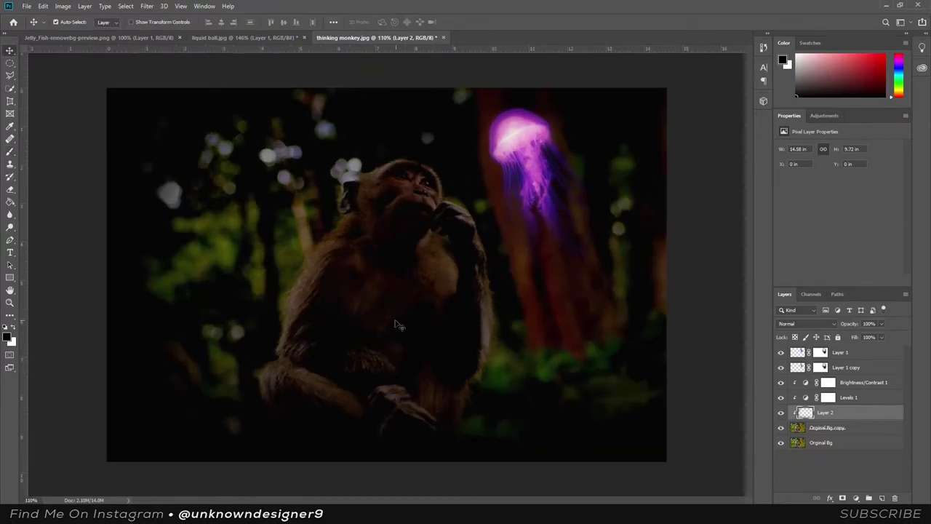
click(849, 367)
shift+click(857, 355)
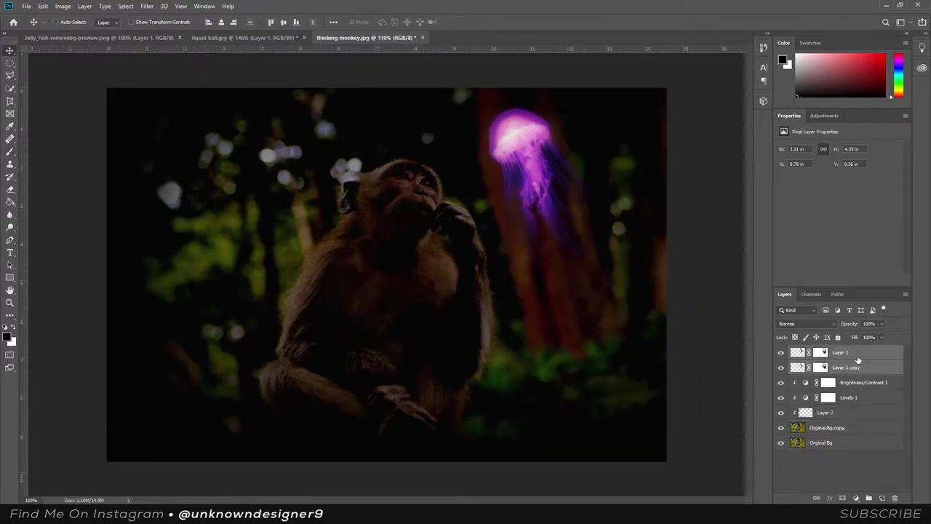
key(ctrl+j)
key(ctrl+j)
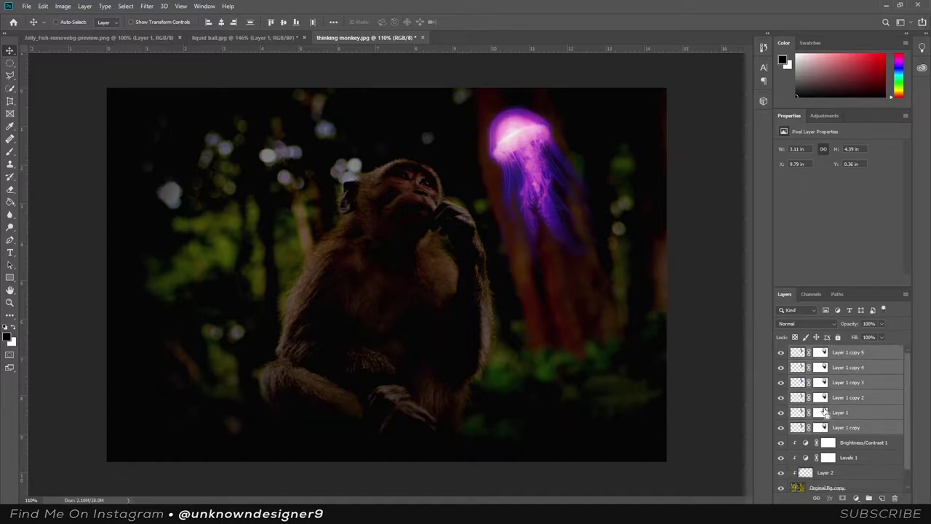
key(ctrl+g)
Duplicate the jelly fish group, shrinking and tilting the copy near the monkey's head.
click(792, 434)
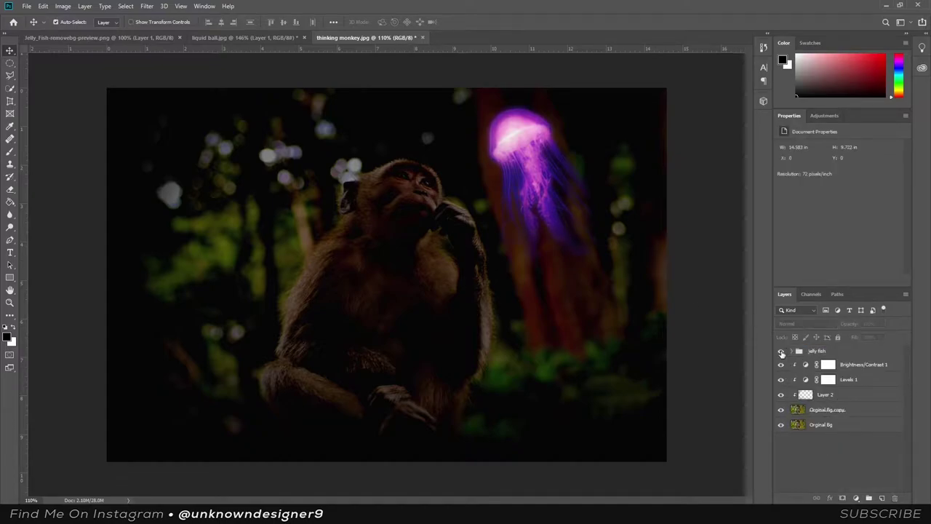
click(790, 354)
key(ctrl+j)
key(ctrl+t)
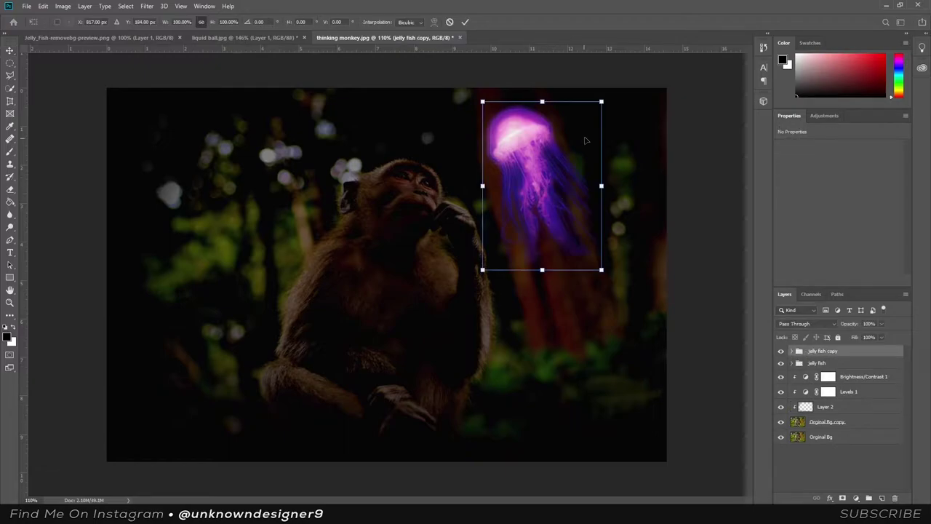
mouse_move(603, 100)
mouse_down()
mouse_move(542, 189)
mouse_move(532, 153)
mouse_up()
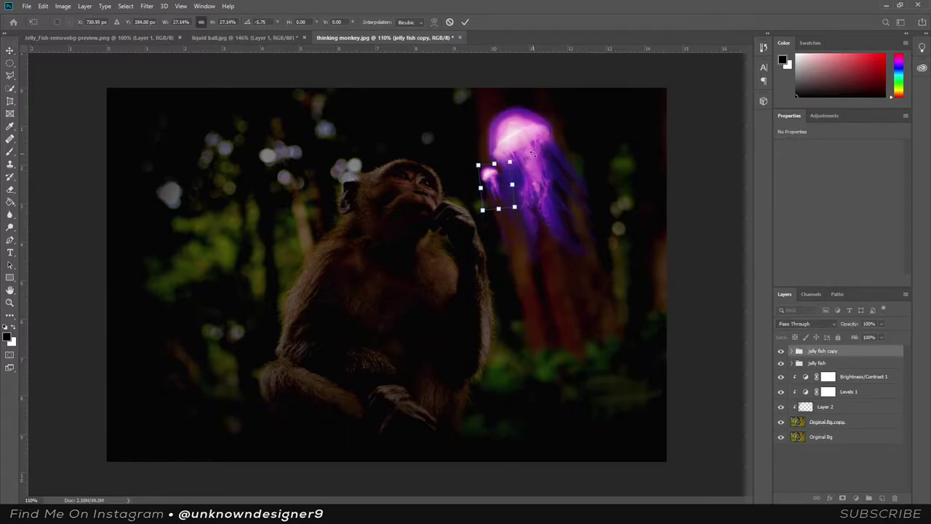
drag(534, 206, 533, 197)
mouse_move(495, 187)
mouse_down()
mouse_move(482, 172)
mouse_move(490, 184)
mouse_up()
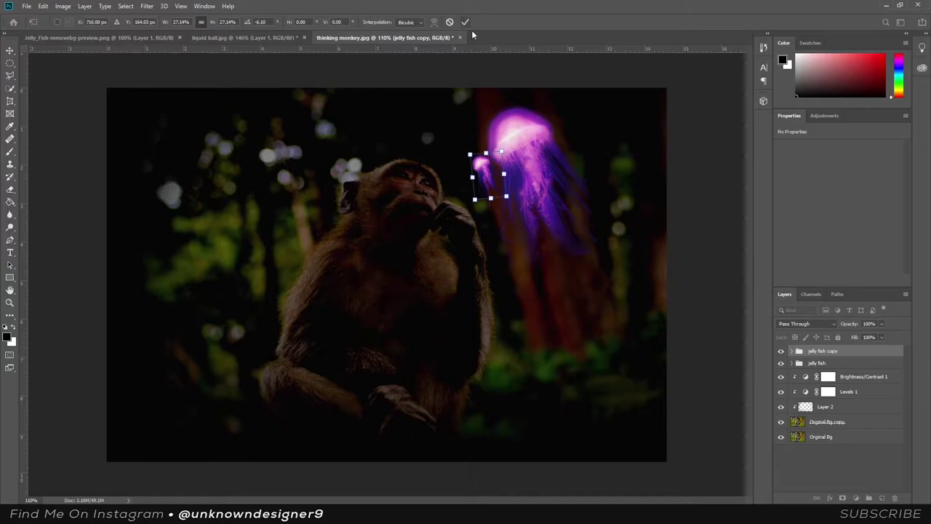
key(Return)
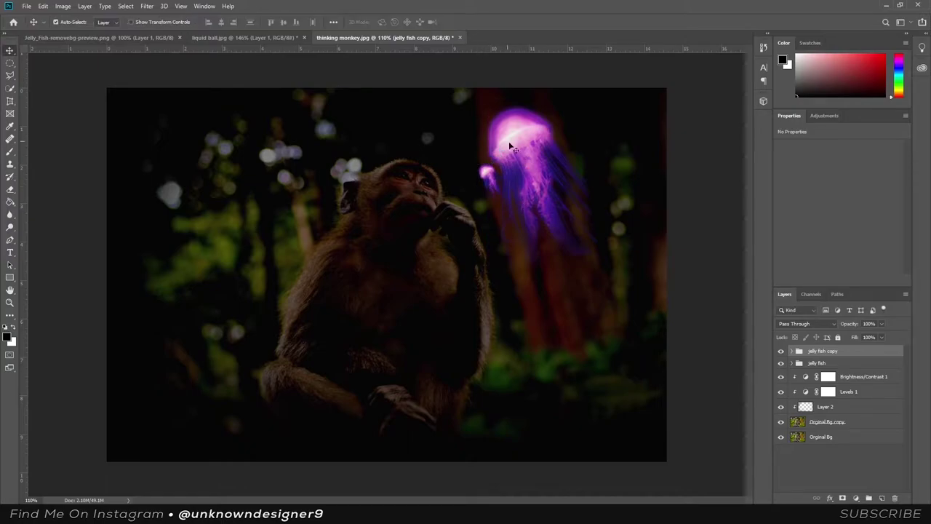
Nudge the small jellyfish up-left and move the jelly fish group above its copy.
ctrl+click(492, 184)
click(792, 350)
scroll(497, 181, up, 3)
key(ctrl+t)
drag(495, 174, 487, 170)
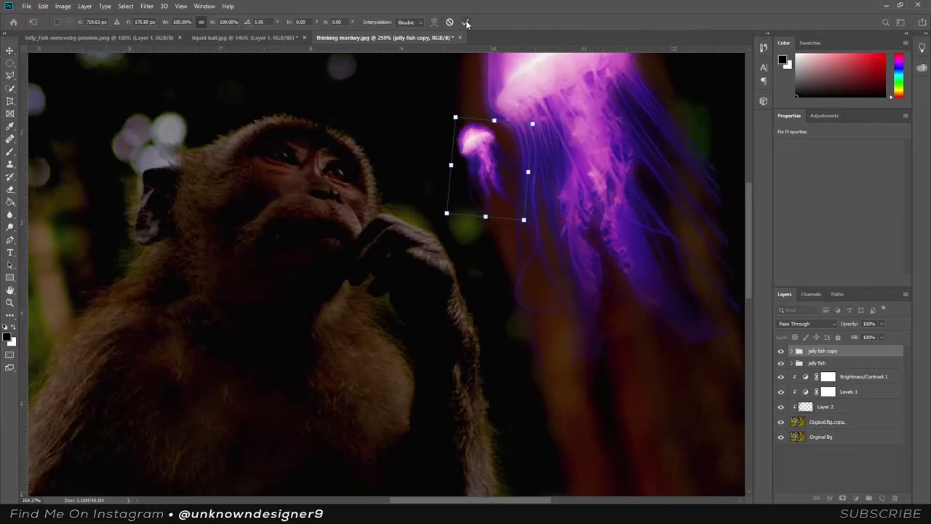
key(Return)
mouse_move(818, 363)
mouse_down()
mouse_move(830, 367)
mouse_move(830, 352)
mouse_up()
Place another smaller jellyfish duplicate to the right of the original.
ctrl+click(476, 142)
click(791, 351)
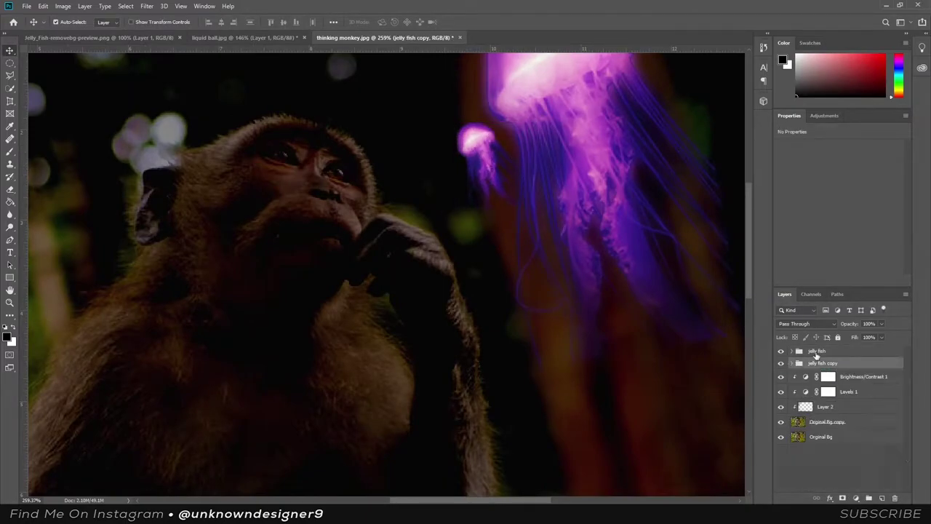
scroll(473, 245, down, 3)
scroll(473, 245, down, 1)
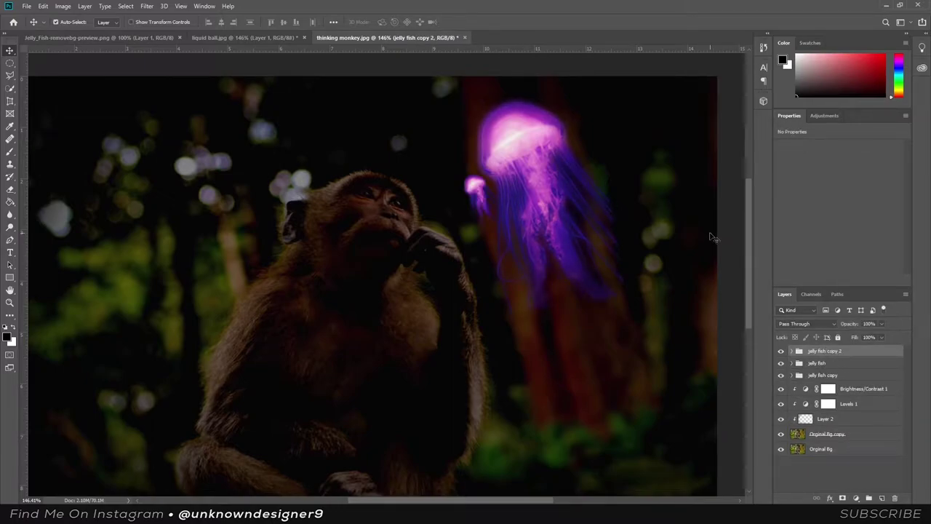
drag(538, 178, 625, 183)
key(ctrl+t)
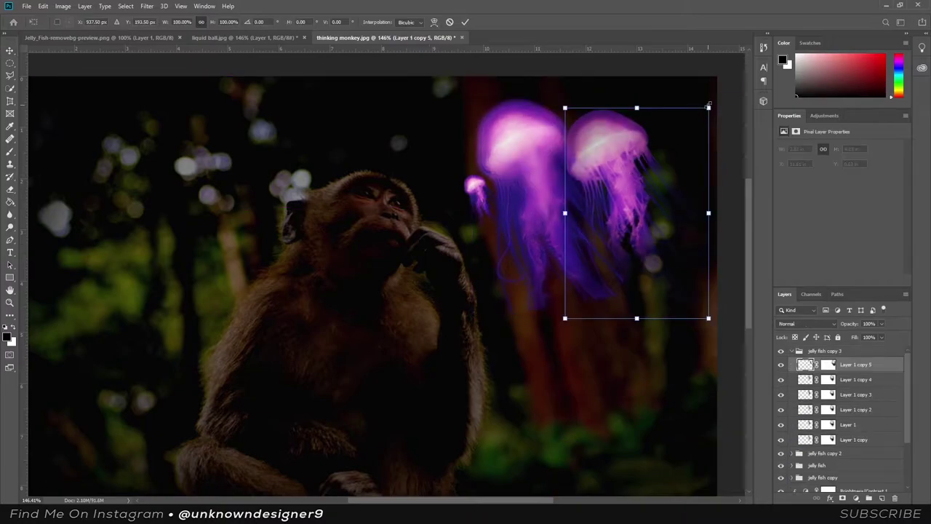
drag(713, 318, 669, 257)
drag(636, 213, 604, 171)
click(465, 22)
Collapse the jelly fish copy 3 group and delete the surplus jellyfish copy group.
click(802, 350)
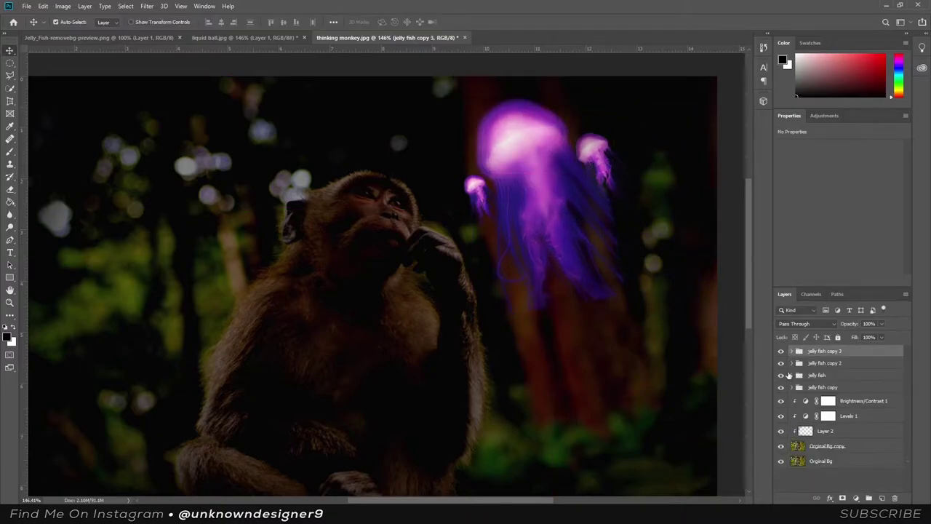
drag(822, 369, 794, 368)
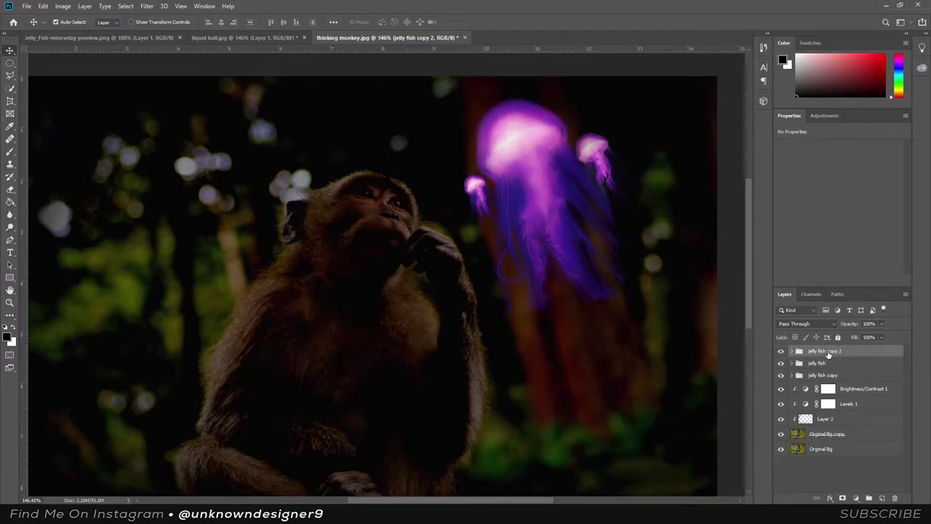
scroll(531, 307, down, 1)
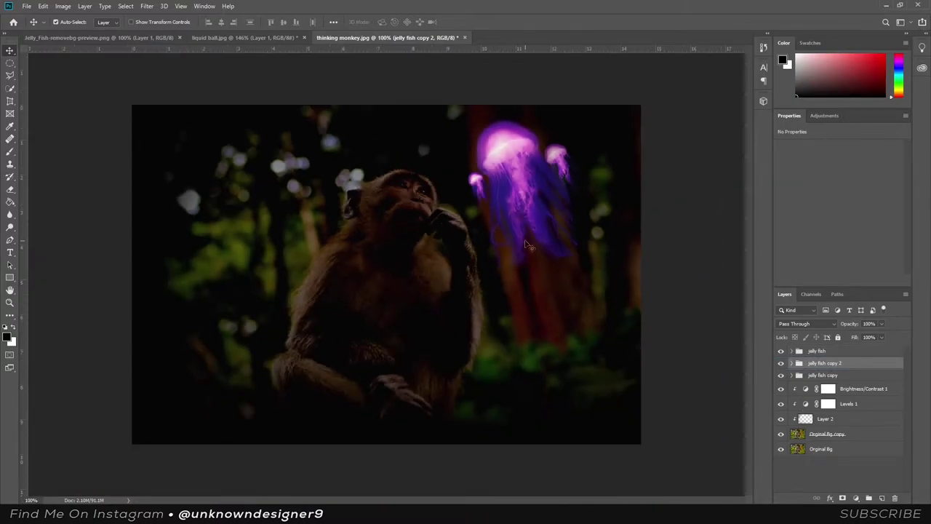
Create a new glow layer and sample purple from the jellyfish as the foreground colour.
click(851, 388)
click(882, 497)
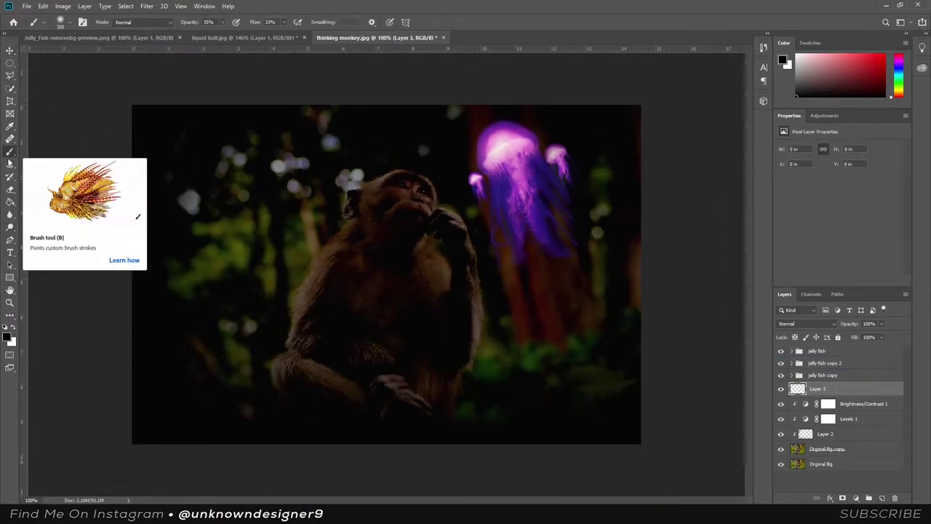
click(10, 125)
click(7, 334)
click(525, 176)
click(508, 140)
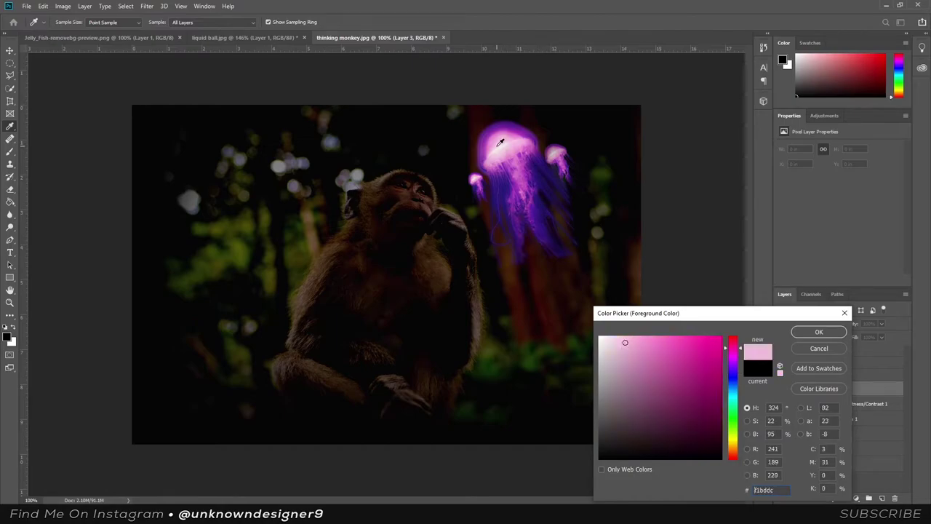
drag(500, 141, 488, 136)
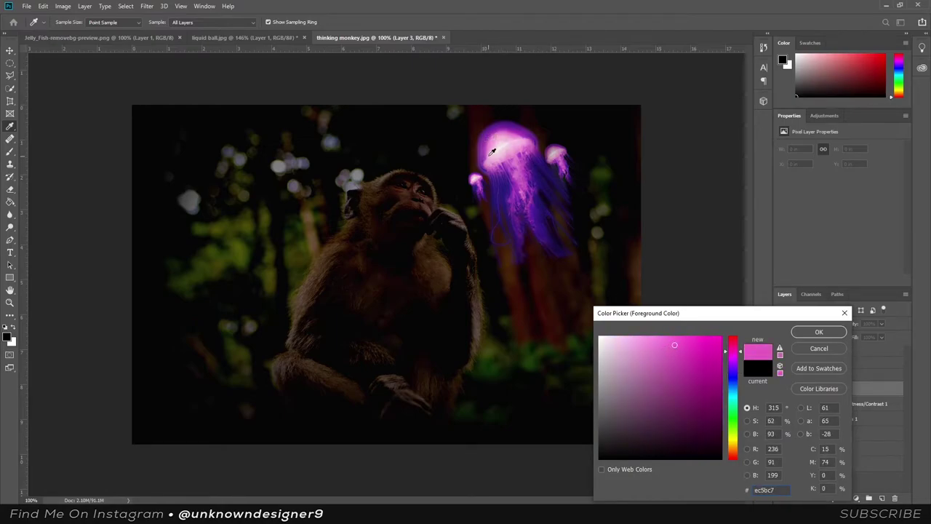
key(Return)
Paint a soft purple glow around the jellyfish with a soft brush.
key(b)
scroll(492, 179, down, 2)
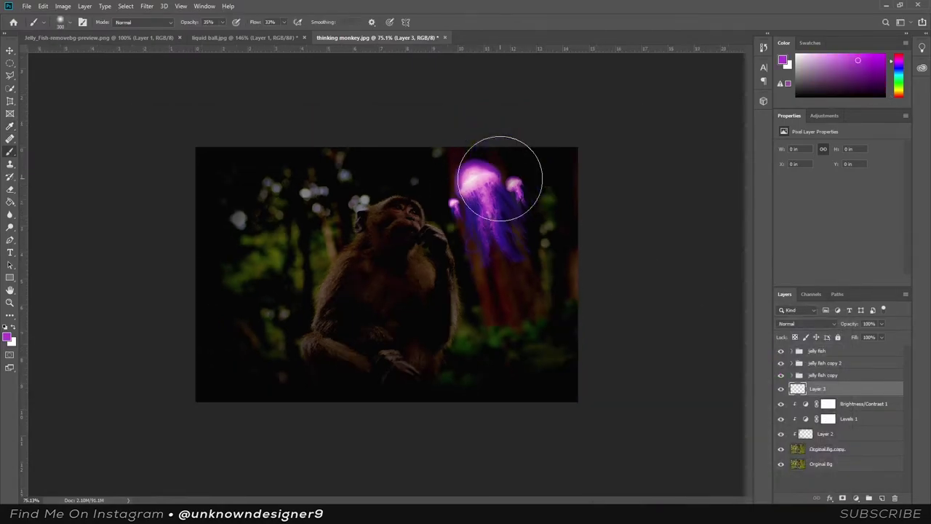
drag(494, 145, 461, 214)
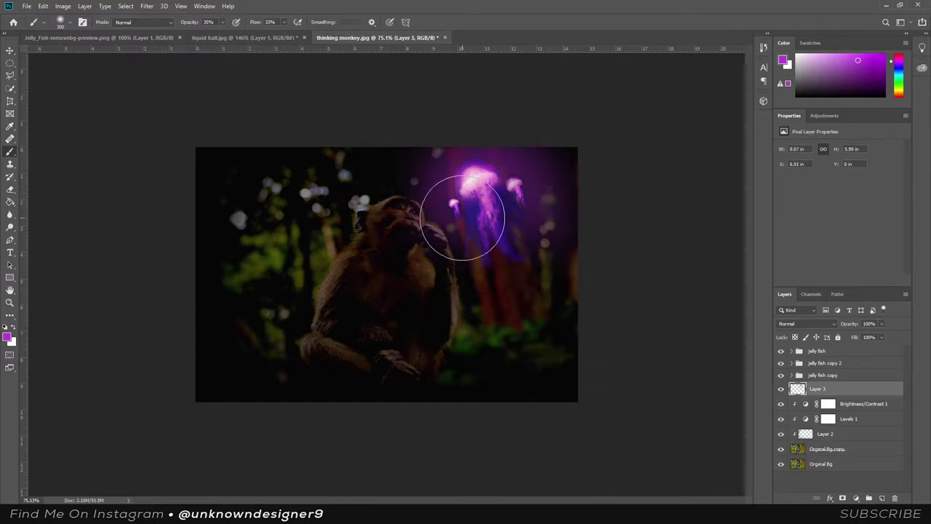
scroll(480, 311, up, 3)
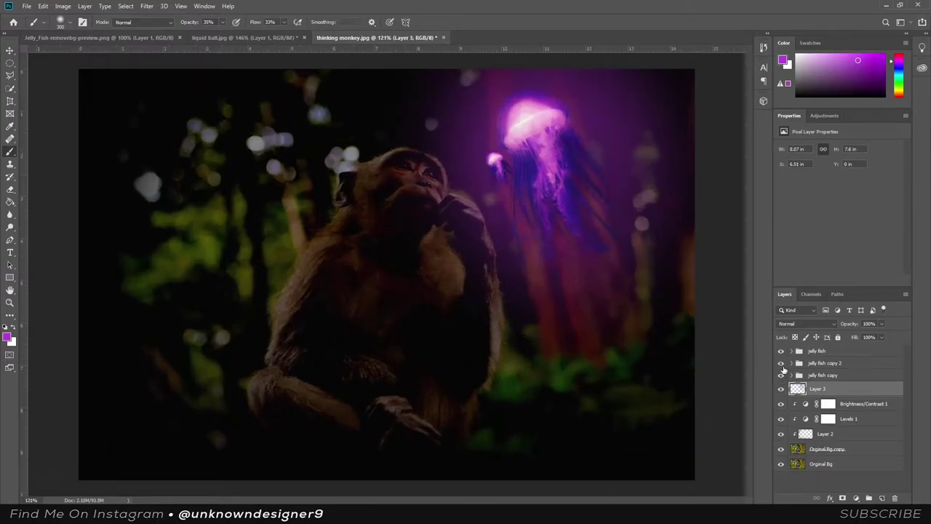
Show the jelly fish group and set jelly fish copy 2's opacity to 85%.
click(781, 352)
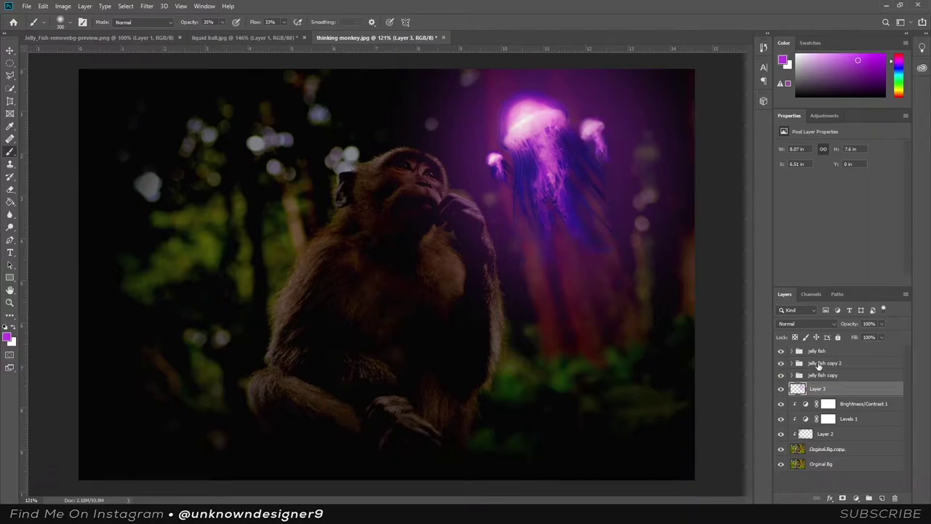
click(818, 366)
click(881, 324)
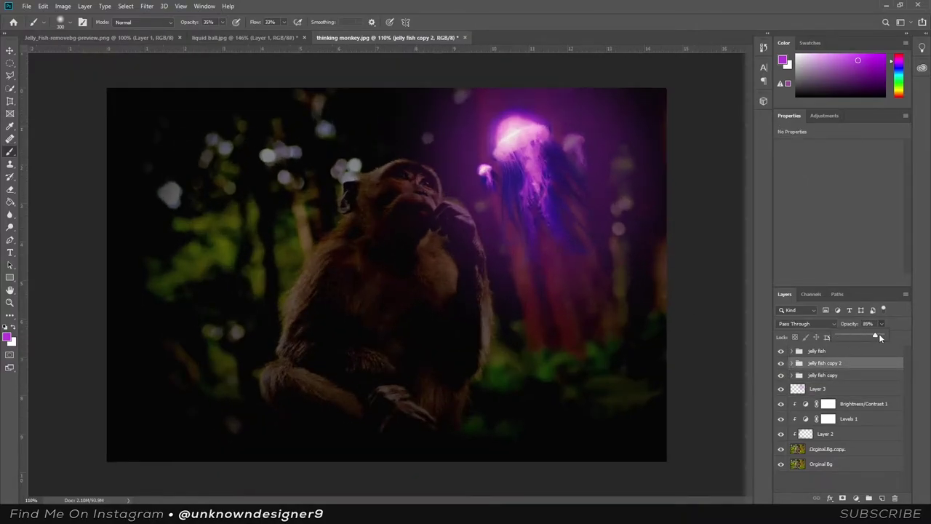
Soften jelly fish copy 2 with Eraser and 5% Blur, then merge the jelly fish group.
click(11, 189)
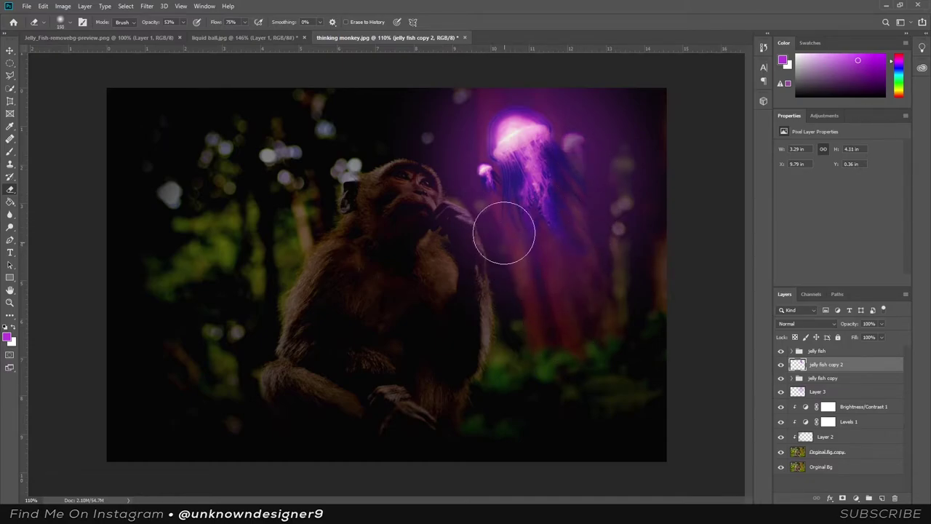
click(10, 214)
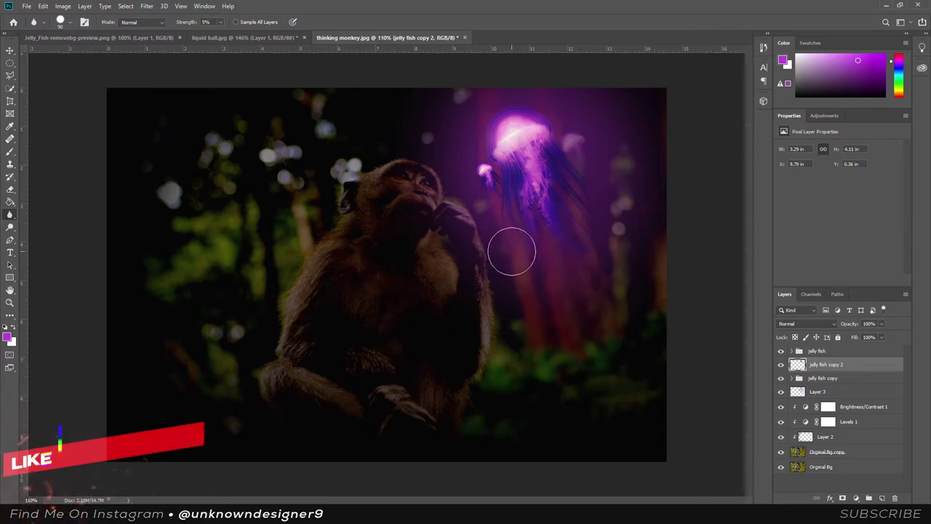
click(792, 351)
key(ctrl+e)
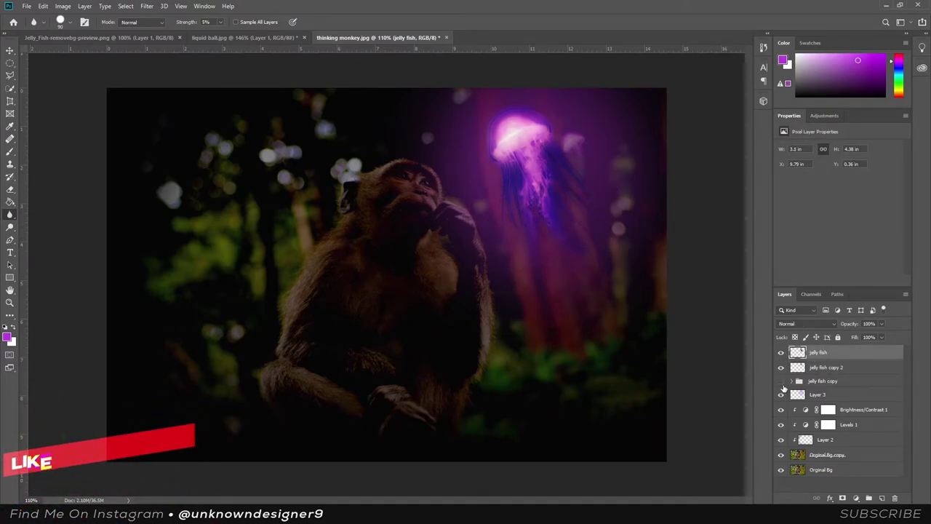
Select the jelly fish copy group, then Layer 3 for further brushing.
scroll(346, 239, down, 3)
key(v)
click(829, 381)
key(b)
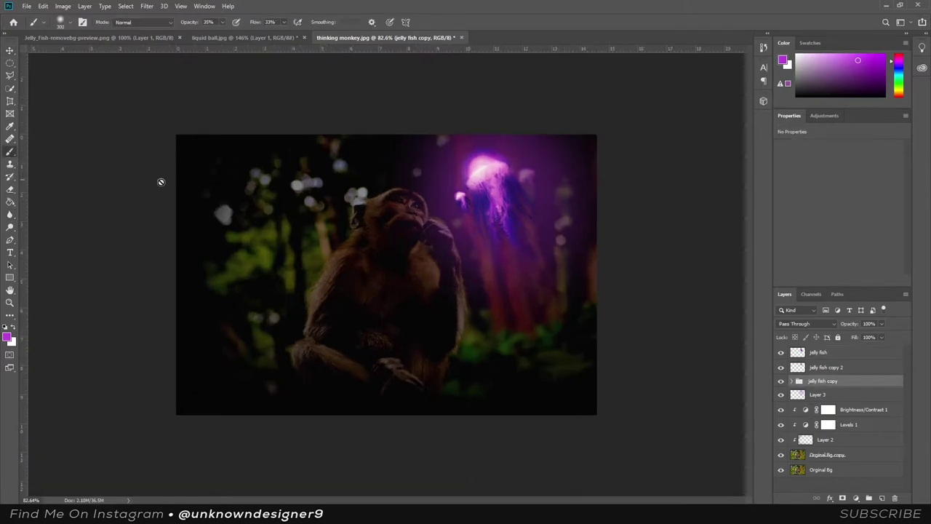
click(811, 394)
Widen the purple glow on Layer 3 and merge all jellyfish copies into one layer.
mouse_move(598, 170)
mouse_down()
mouse_move(495, 407)
mouse_move(453, 187)
mouse_move(492, 290)
mouse_up()
scroll(525, 282, down, 1)
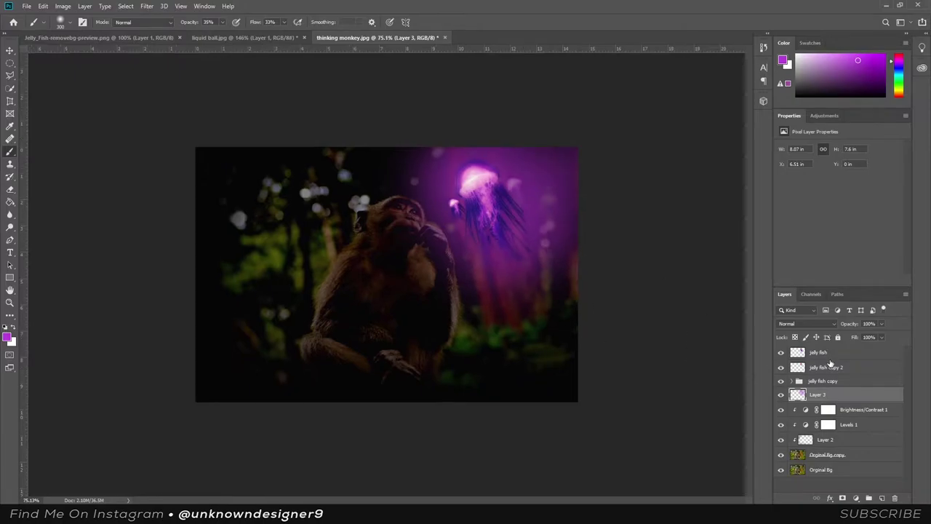
click(825, 368)
click(822, 380)
shift+click(818, 352)
key(ctrl+e)
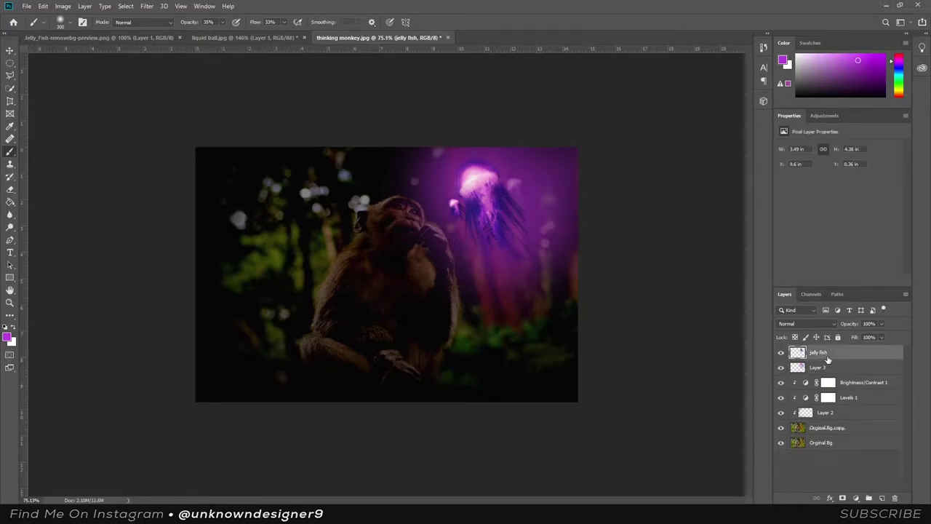
Add a Brightness/Contrast adjustment raising the jellyfish brightness to 71.
click(855, 497)
click(877, 357)
drag(838, 174, 865, 174)
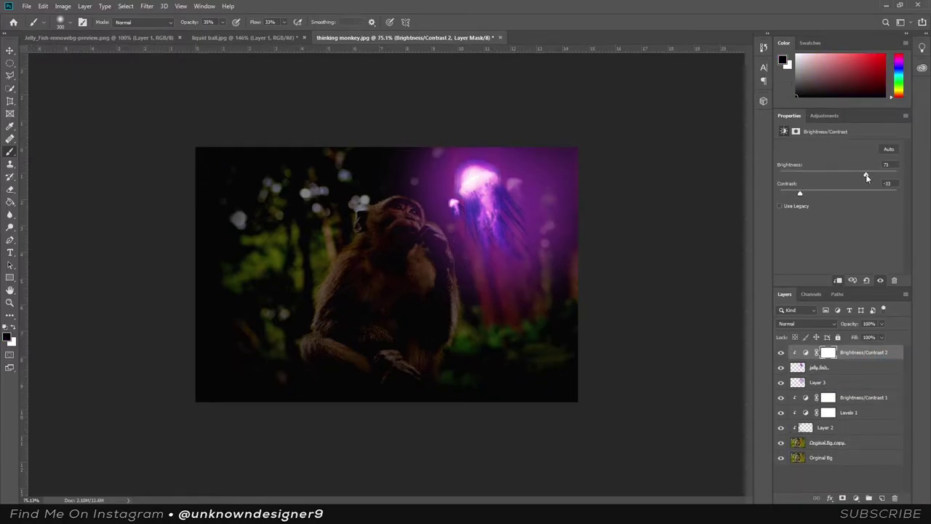
Group the jellyfish with its adjustment into a group named fish.
shift+click(818, 367)
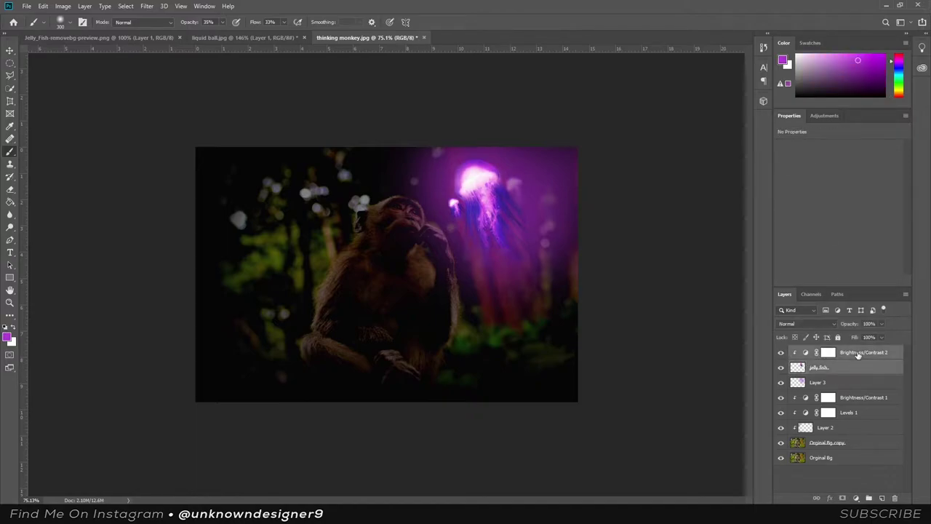
key(ctrl+g)
double_click(818, 350)
text(fish)
click(824, 456)
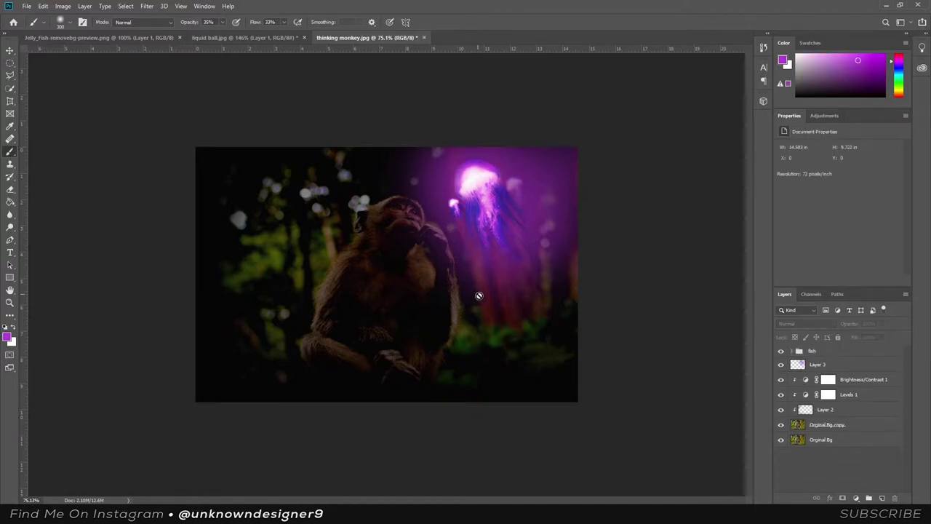
click(803, 363)
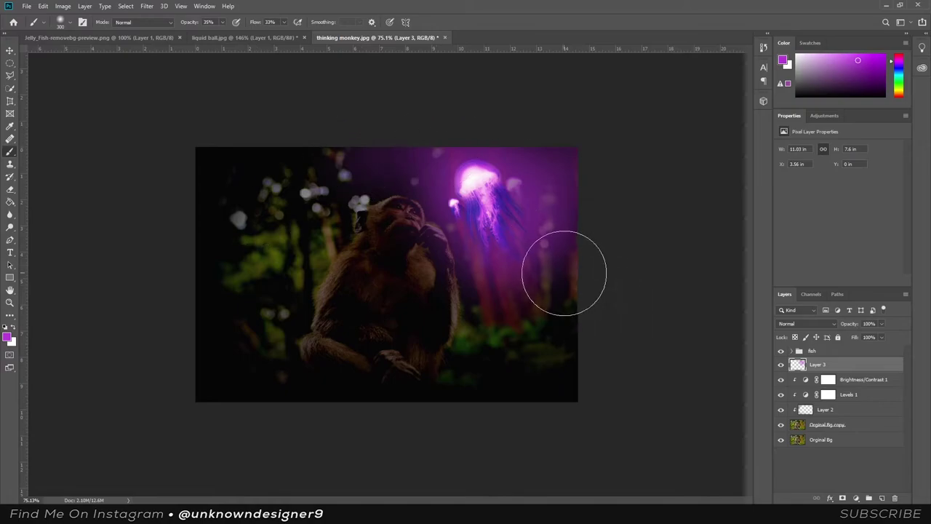
Quick-select the monkey on the Orginal Bg copy and copy it to a new layer.
key(v)
click(553, 336)
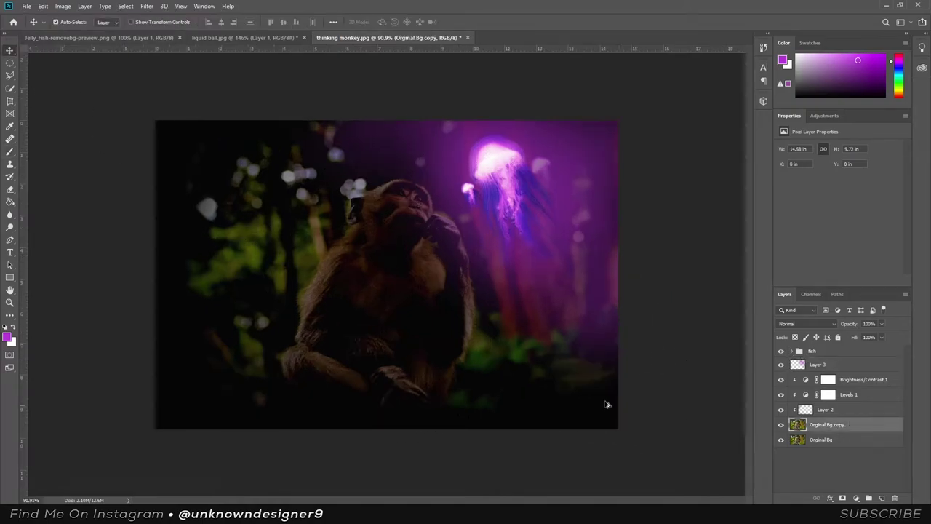
key(ctrl+1)
click(10, 240)
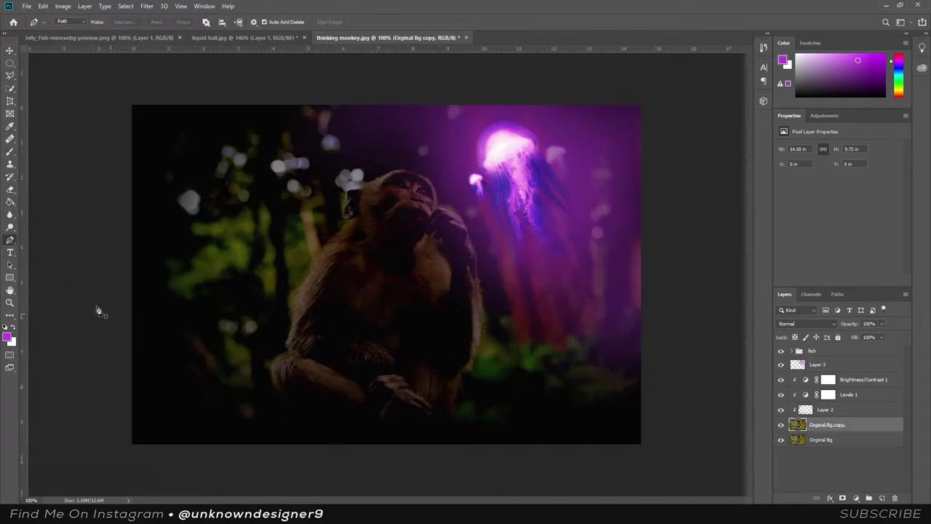
click(10, 88)
mouse_move(349, 365)
mouse_down()
mouse_move(318, 363)
mouse_move(387, 380)
mouse_up()
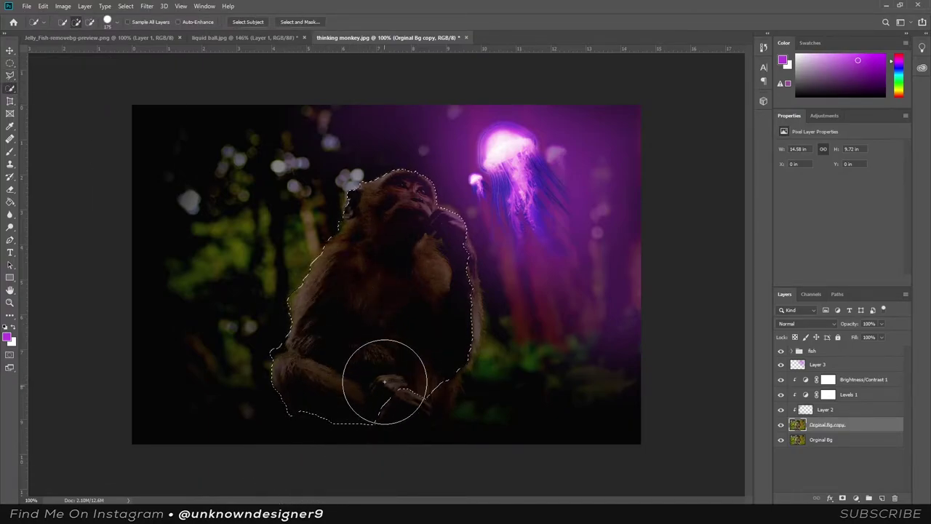
drag(426, 270, 415, 353)
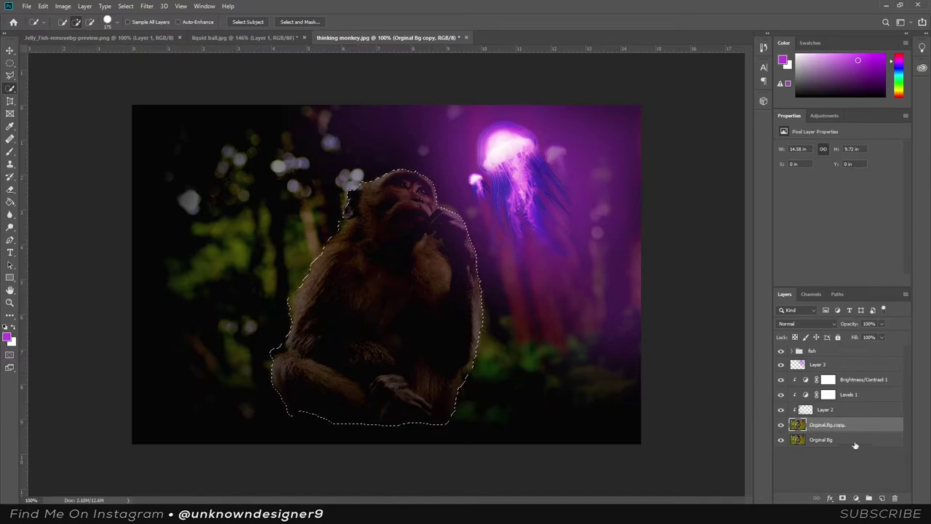
key(ctrl+j)
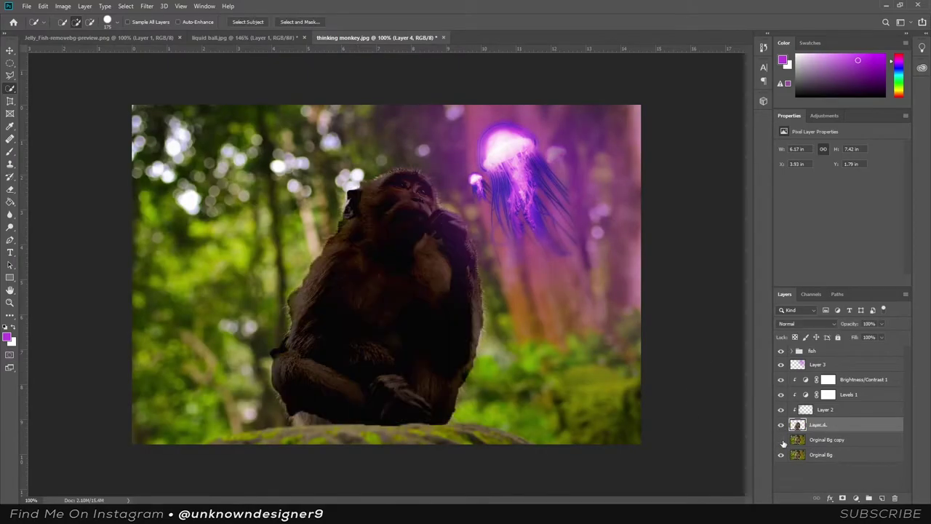
Move the monkey layer to the top of the stack and toggle its visibility to compare.
drag(818, 424, 818, 352)
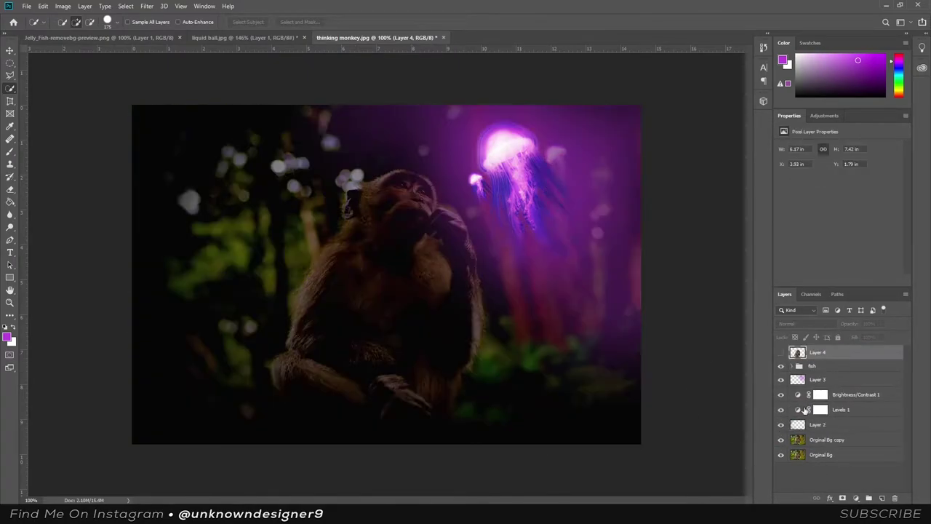
click(781, 352)
click(781, 352)
click(781, 352)
click(781, 352)
click(781, 352)
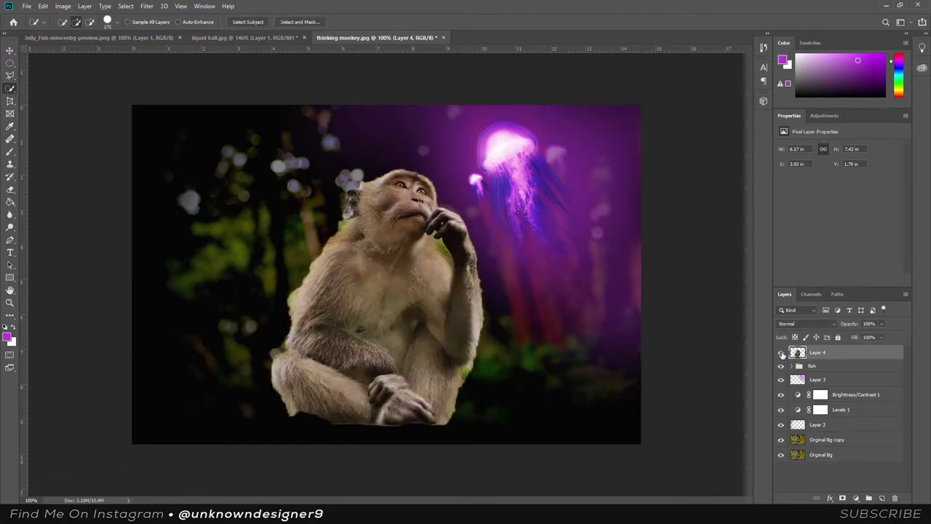
Duplicate Levels 1 and Brightness/Contrast 1 above the monkey layer and clip the copies to it.
click(842, 412)
shift+click(853, 395)
drag(853, 395, 843, 347)
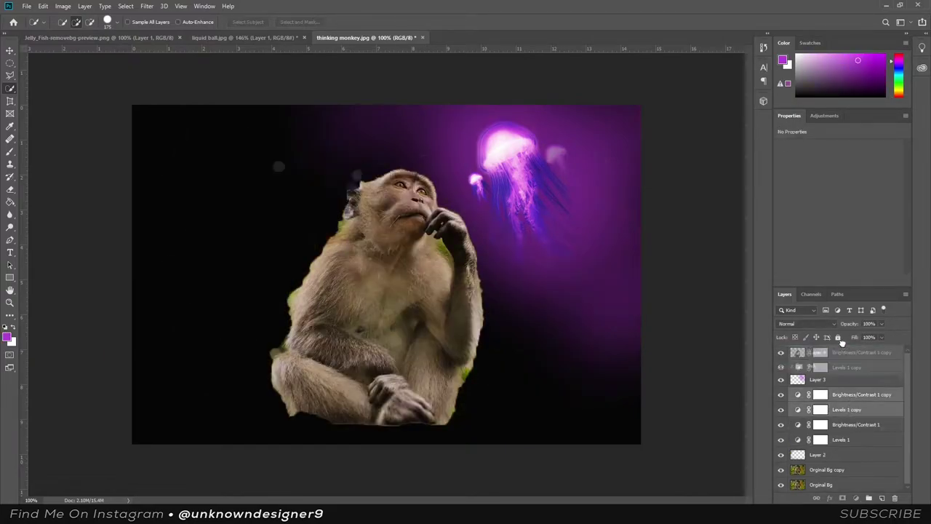
alt+click(843, 374)
alt+click(845, 359)
Release the original Brightness/Contrast 1 adjustment from its clipping.
click(842, 455)
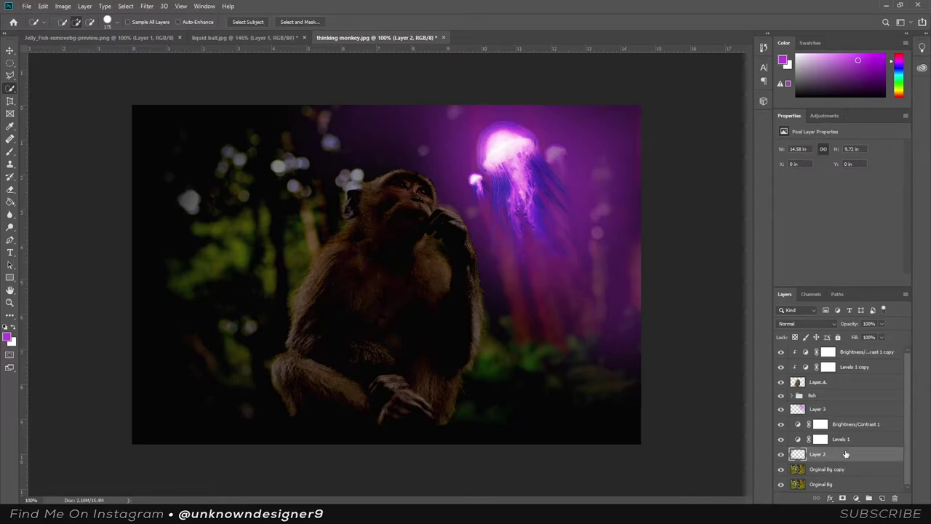
click(843, 439)
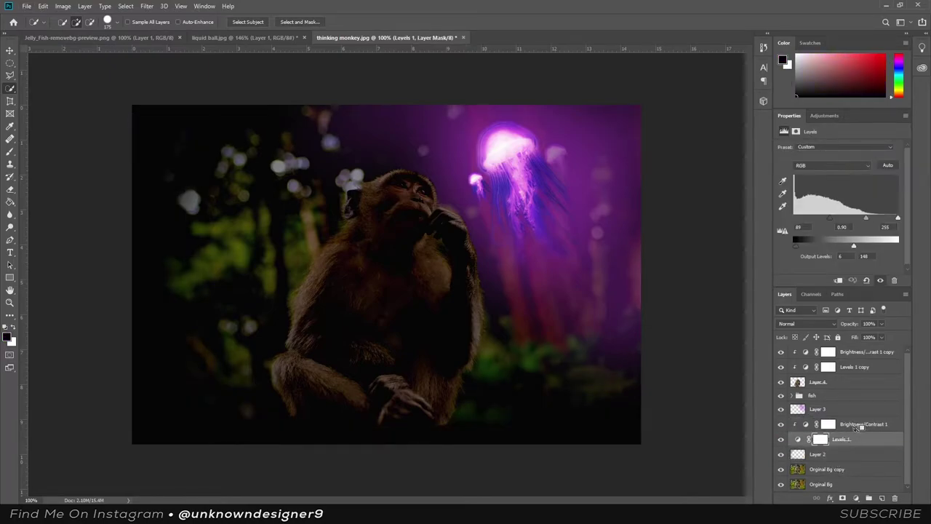
click(858, 427)
key(ctrl+alt+g)
click(844, 439)
scroll(509, 298, down, 1)
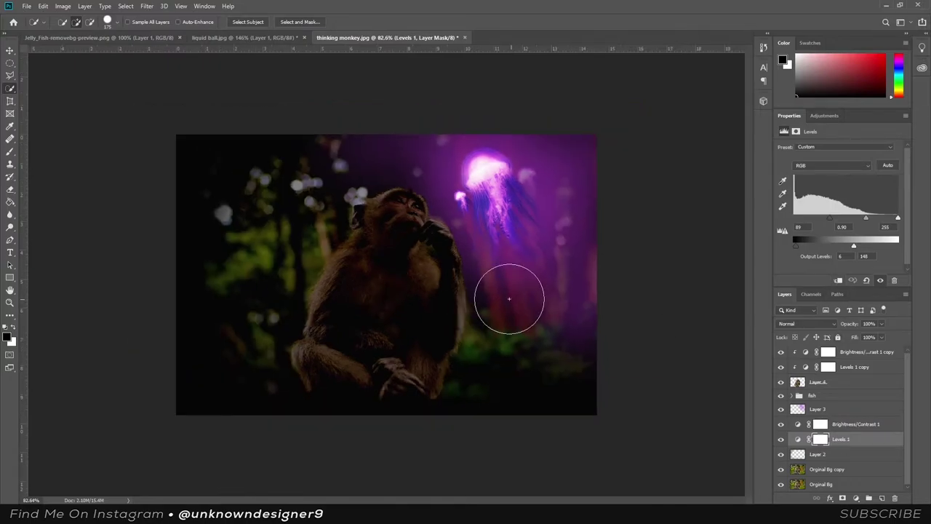
scroll(509, 298, up, 1)
Select the monkey layer, Layer 4, and set a bright purple as the foreground colour.
click(836, 383)
alt+click(482, 245)
scroll(500, 256, up, 1)
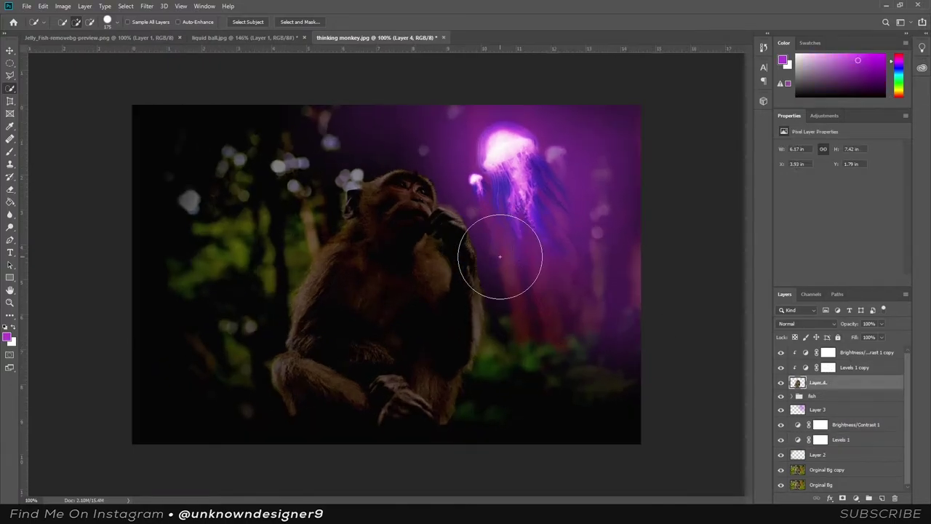
click(855, 498)
Add a purple Solid Color fill clipped to the monkey and invert its mask to hide it.
click(865, 327)
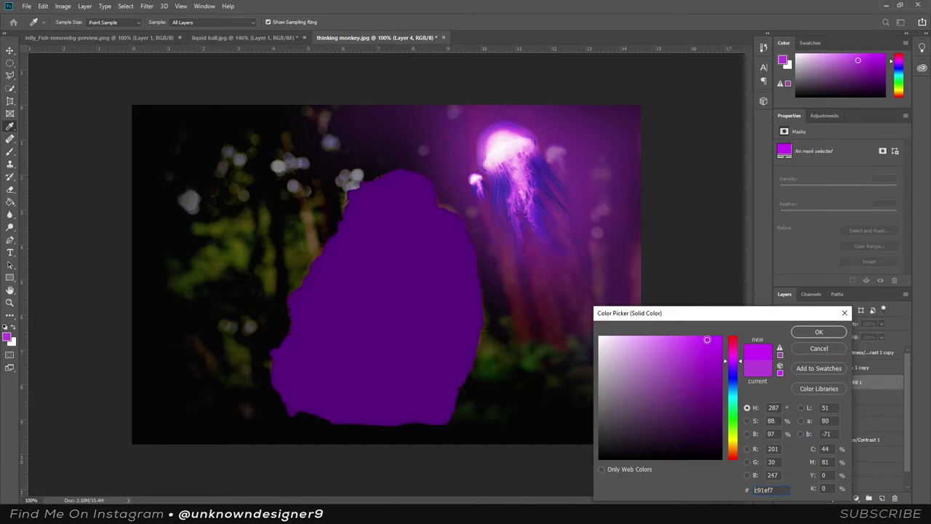
click(818, 331)
click(829, 383)
key(ctrl+i)
key(b)
With a soft white brush, paint the mask along the monkey's right-side edges.
scroll(477, 253, up, 1)
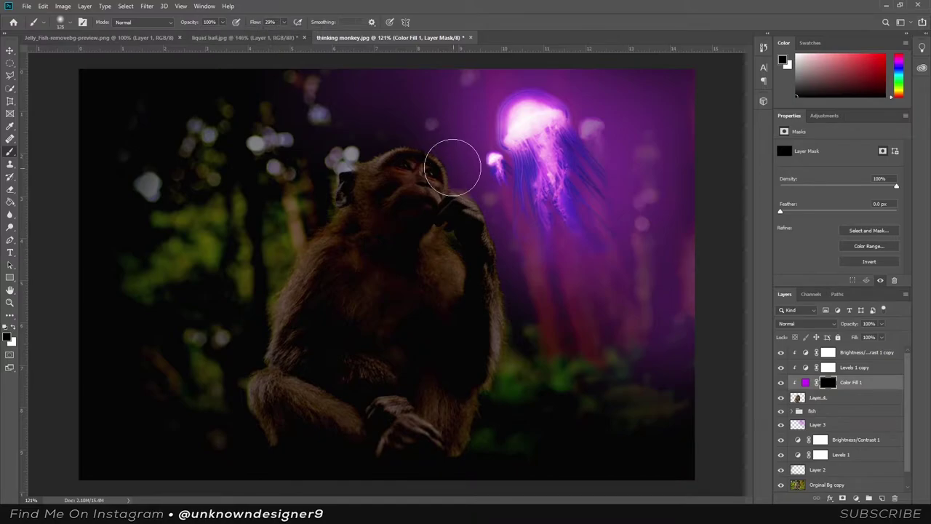
click(21, 327)
scroll(499, 202, up, 1)
scroll(451, 156, up, 1)
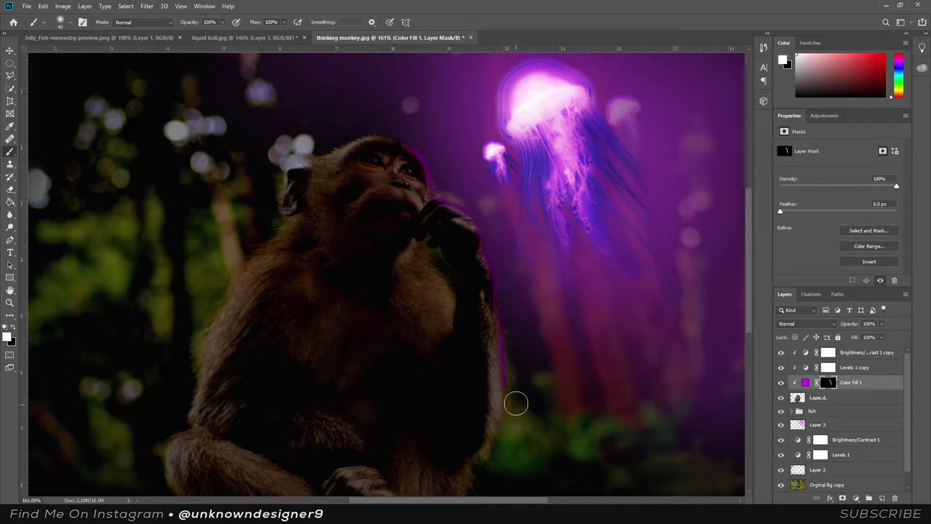
scroll(505, 349, down, 2)
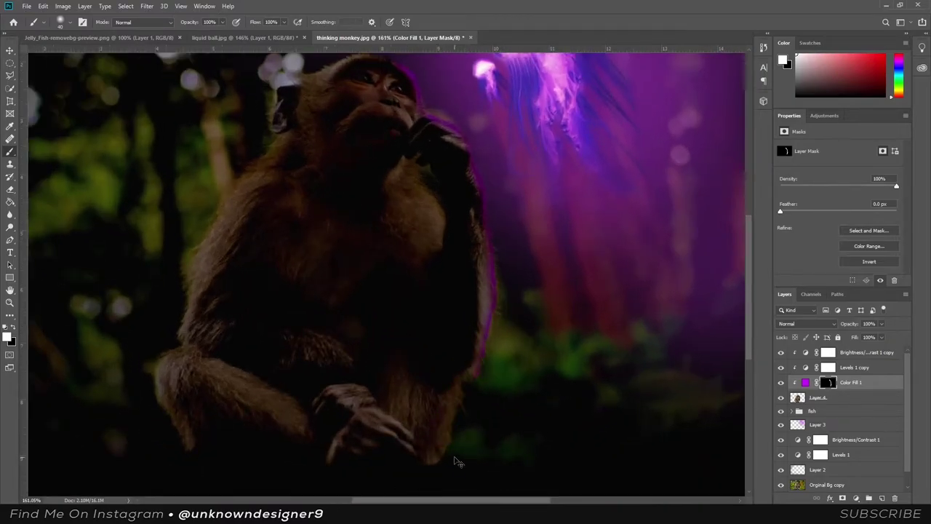
scroll(455, 461, up, 2)
key(ctrl+1)
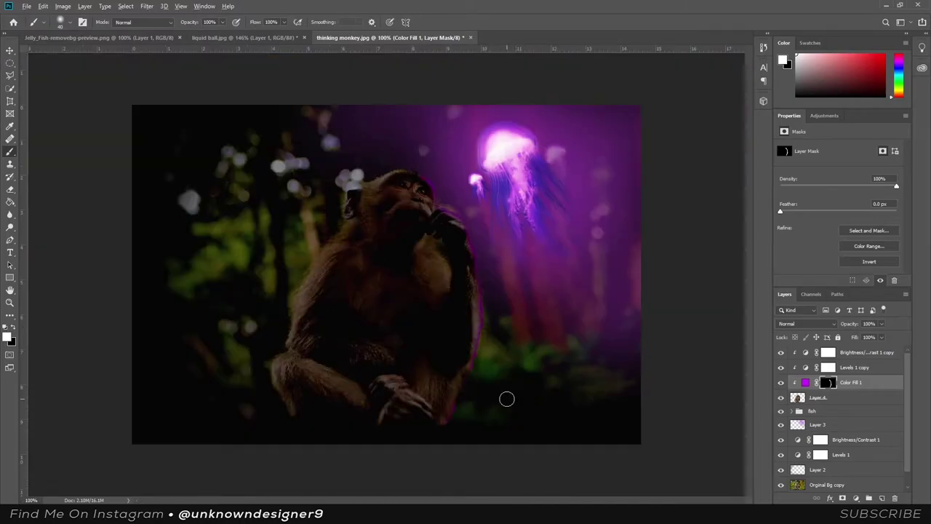
scroll(505, 395, up, 4)
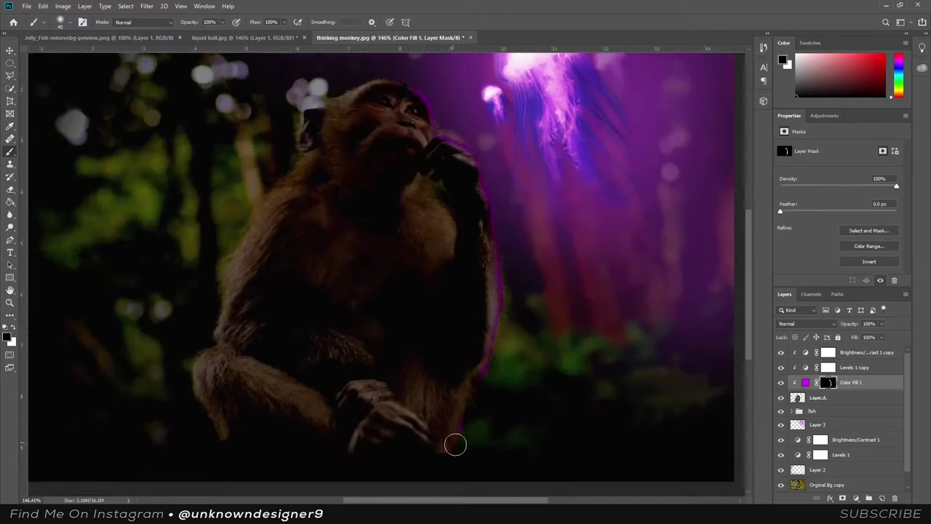
scroll(55, 286, up, 1)
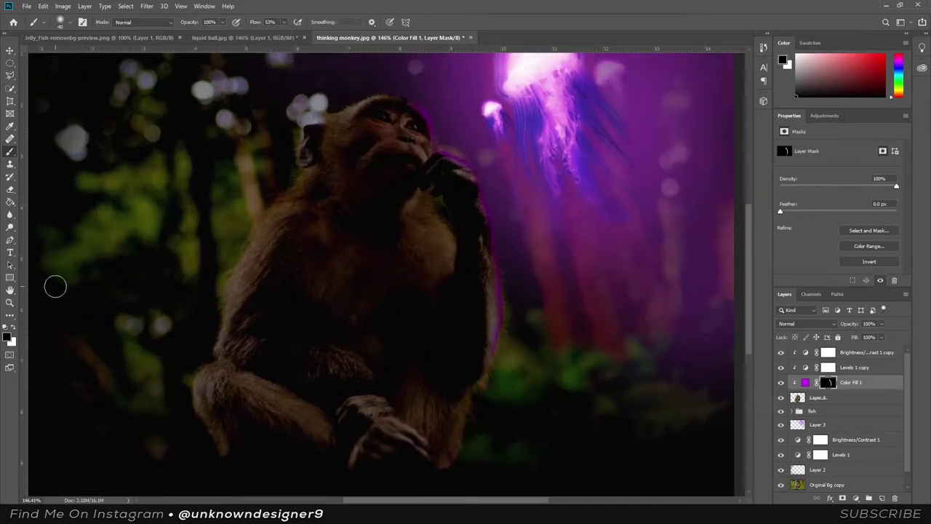
scroll(355, 412, up, 2)
scroll(262, 374, down, 1)
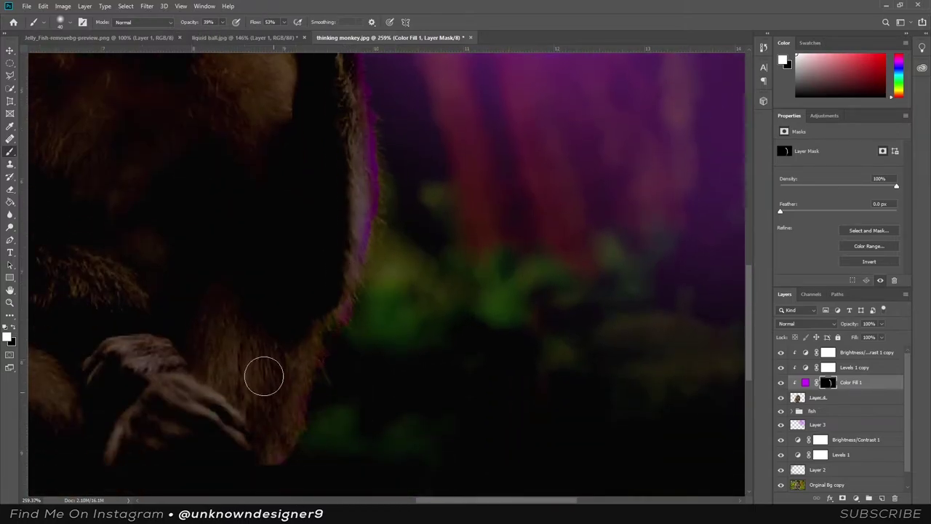
scroll(223, 146, down, 2)
scroll(223, 146, down, 3)
scroll(278, 103, up, 5)
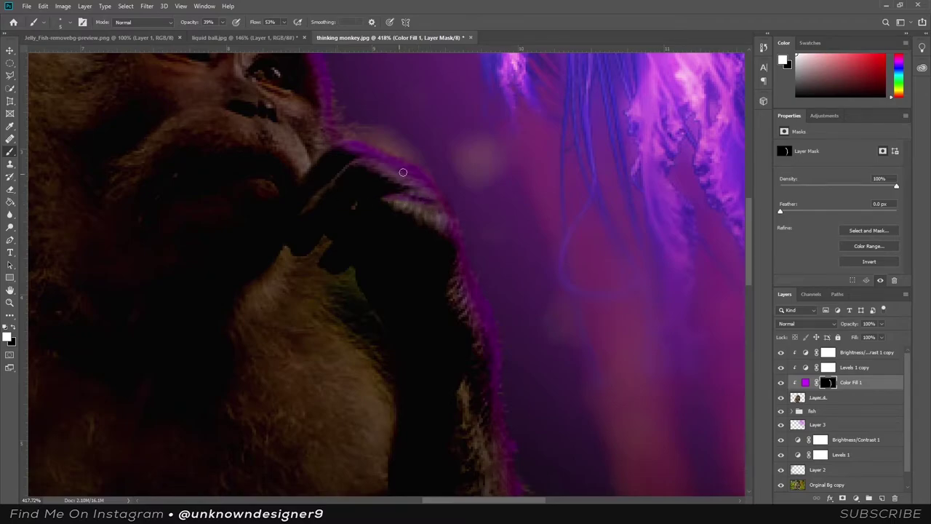
scroll(327, 152, up, 2)
scroll(254, 133, down, 3)
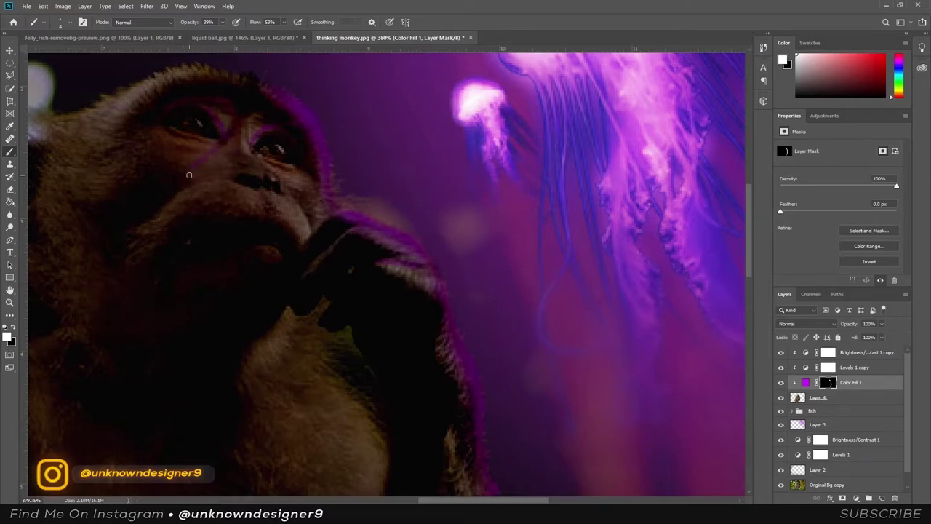
scroll(270, 242, up, 2)
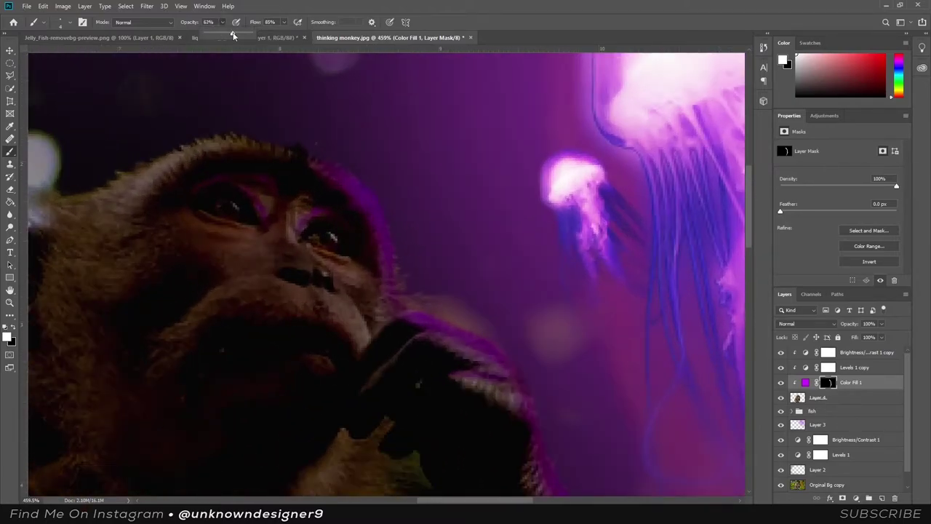
scroll(161, 176, down, 3)
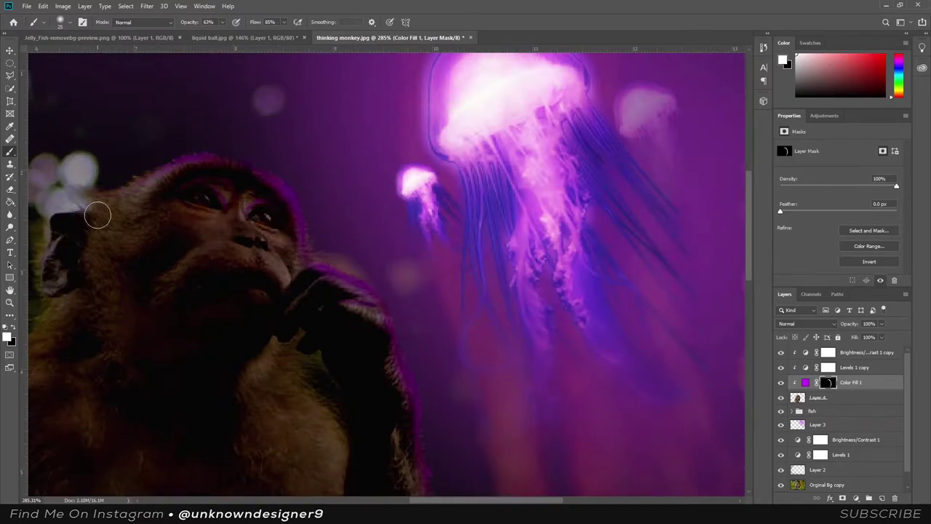
scroll(97, 215, down, 1)
scroll(113, 210, up, 2)
scroll(146, 240, down, 3)
scroll(232, 325, down, 2)
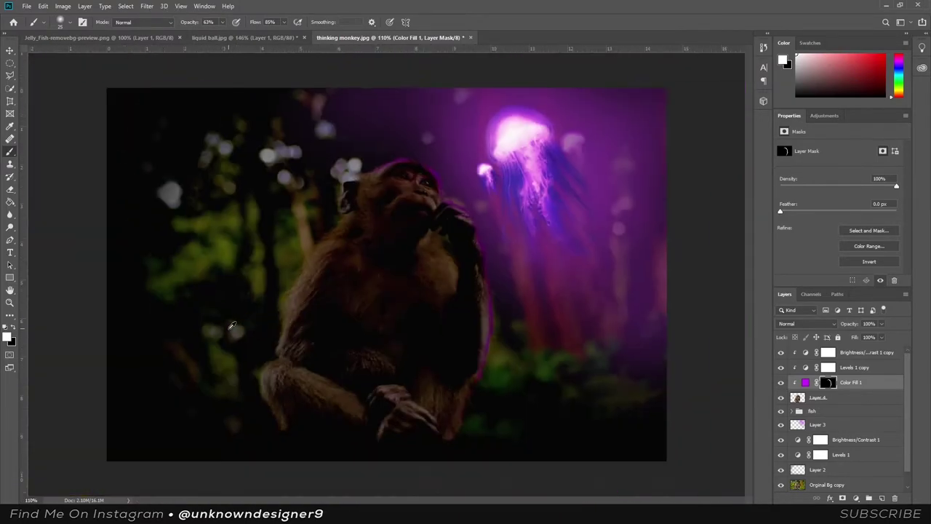
scroll(291, 240, up, 2)
scroll(339, 130, up, 1)
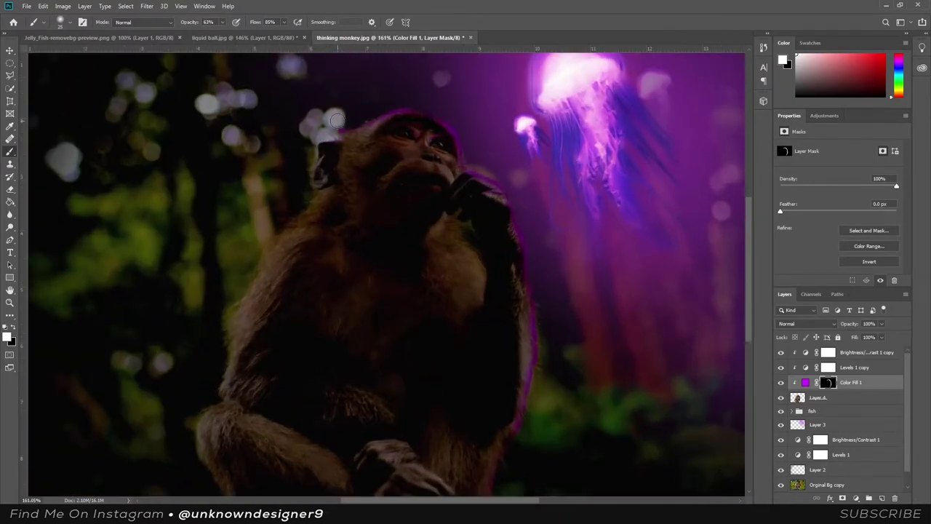
scroll(391, 107, down, 3)
scroll(386, 168, down, 1)
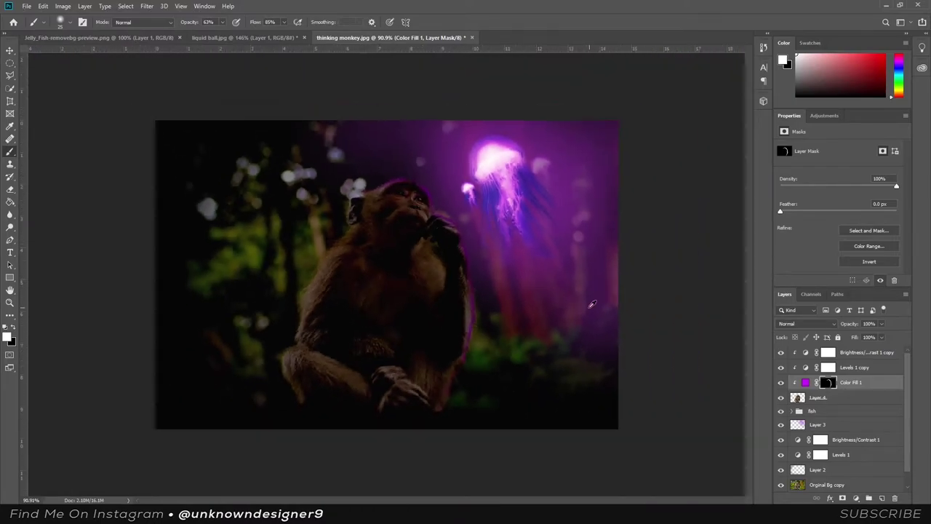
scroll(380, 228, up, 4)
scroll(400, 210, up, 1)
scroll(395, 228, up, 2)
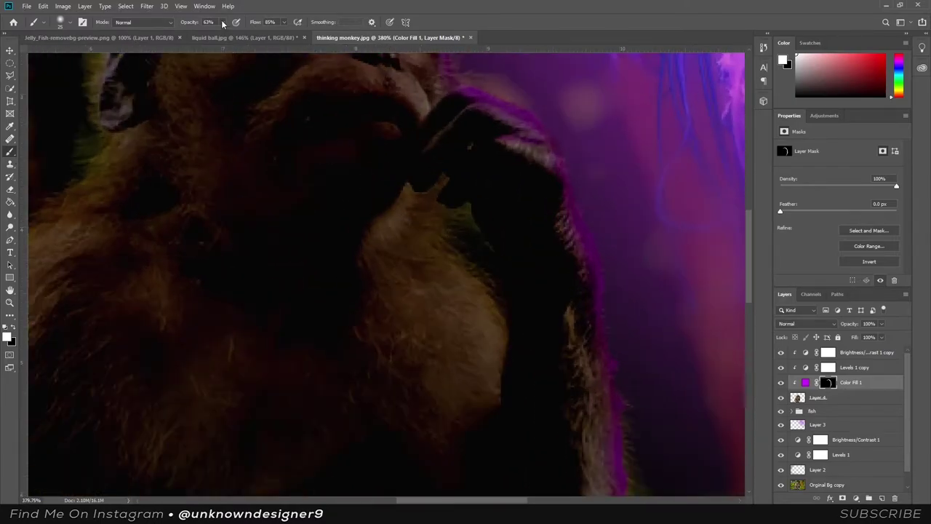
Lower the brush opacity and softly refine the rim light on head, shoulder and hands.
drag(405, 188, 413, 210)
scroll(398, 190, down, 2)
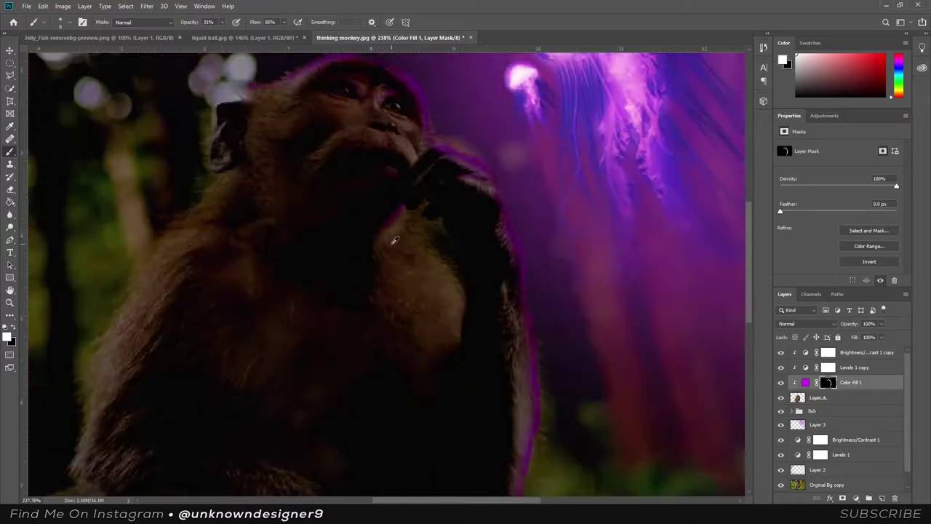
scroll(417, 186, up, 1)
scroll(405, 191, down, 2)
scroll(222, 240, down, 2)
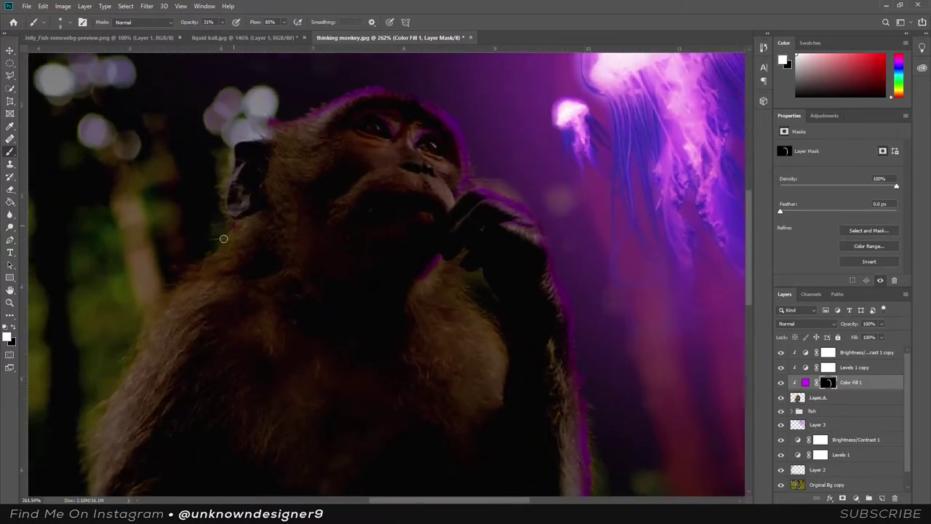
scroll(286, 194, down, 1)
scroll(291, 302, down, 2)
scroll(471, 395, up, 3)
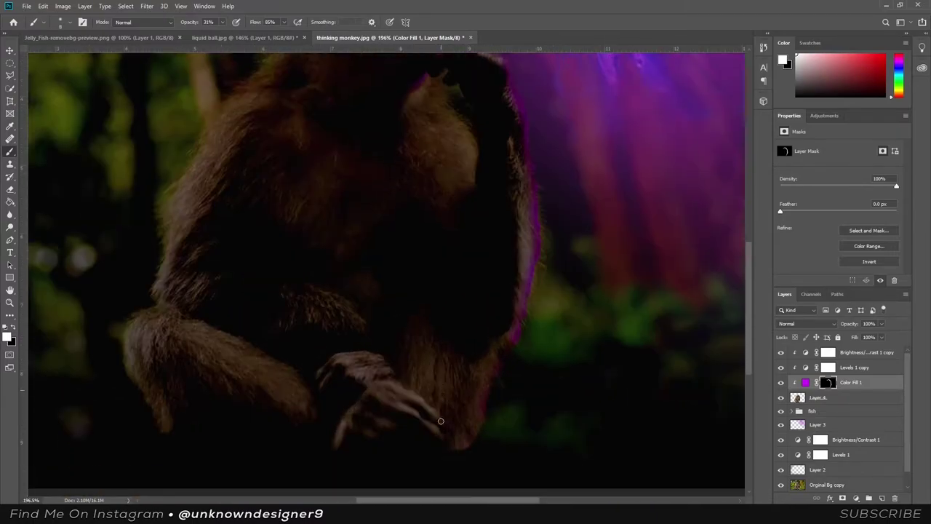
scroll(409, 325, up, 2)
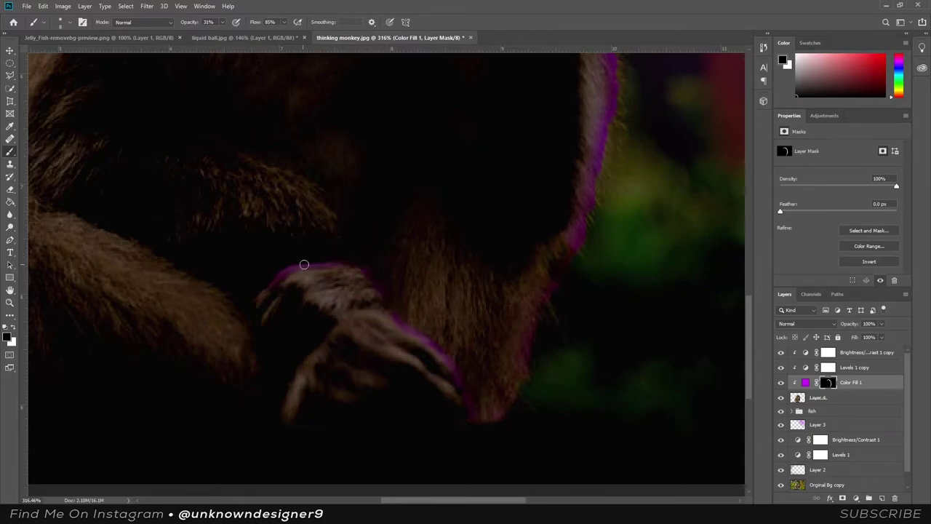
key(ctrl+0)
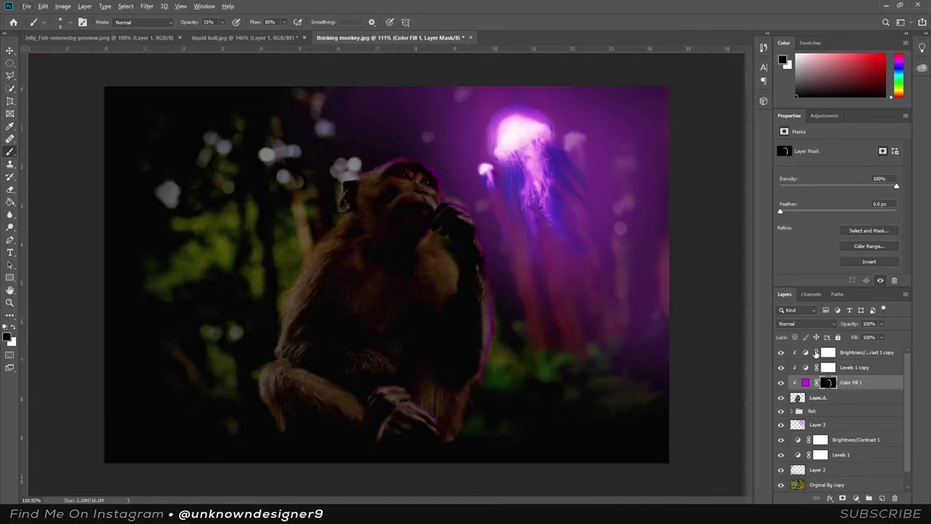
Return to the Color Fill 1 mask and swap between white and black painting colours.
click(819, 397)
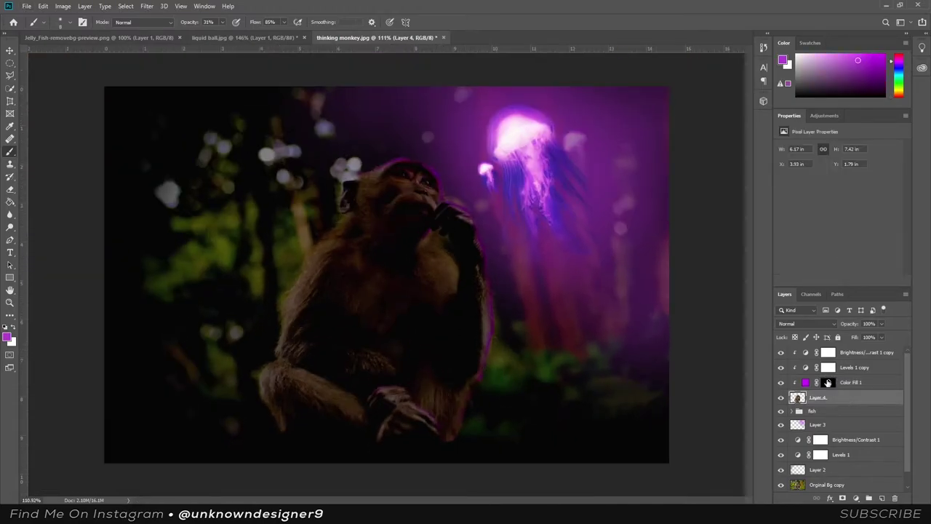
click(855, 367)
click(851, 382)
scroll(411, 259, down, 2)
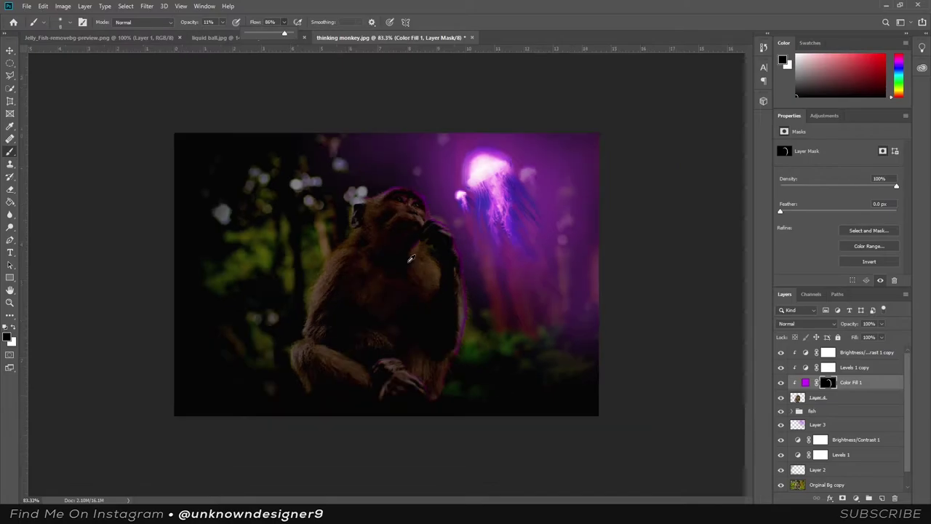
key(x)
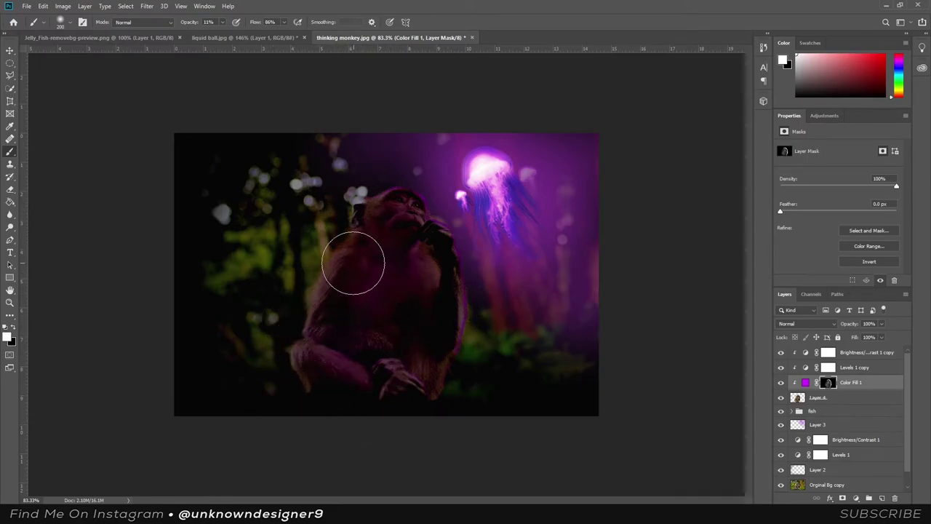
key(x)
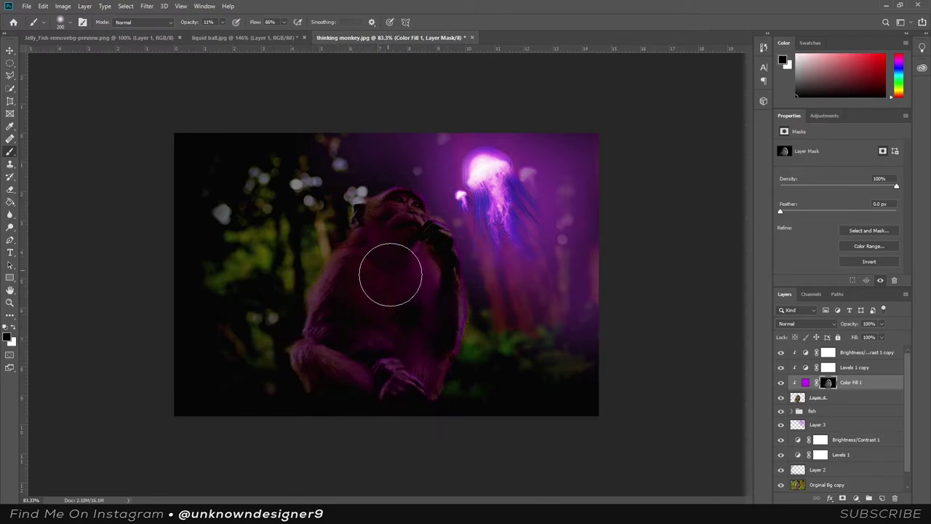
Raise the brush opacity to 52% while inspecting the monkey's mask.
scroll(389, 275, up, 5)
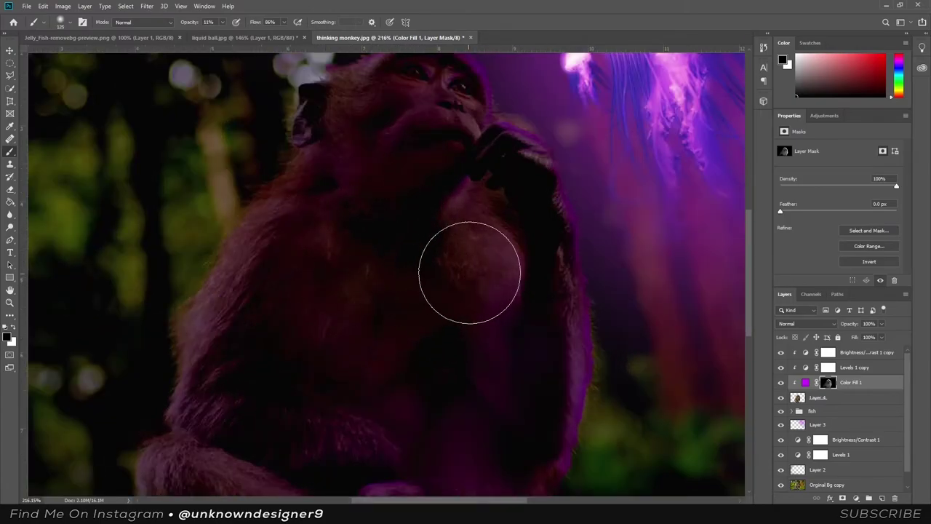
scroll(429, 347, up, 1)
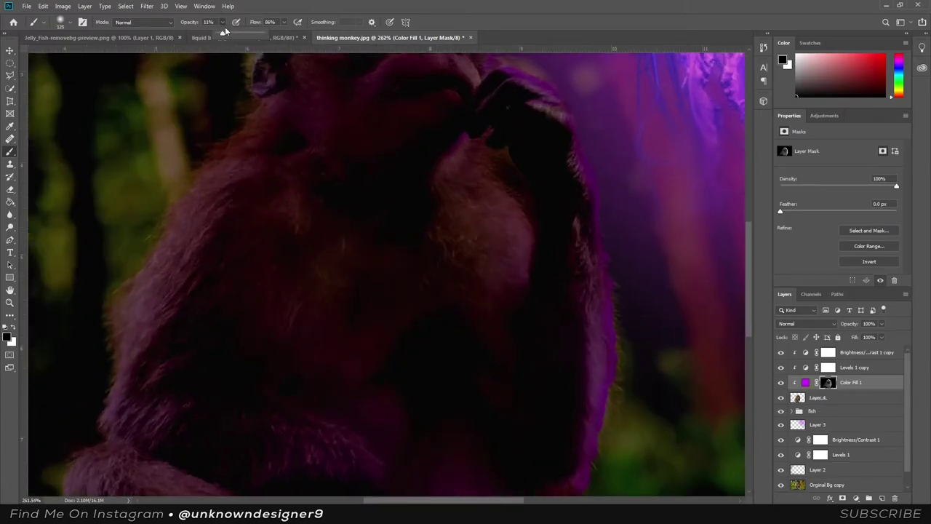
drag(225, 32, 240, 35)
scroll(395, 343, down, 1)
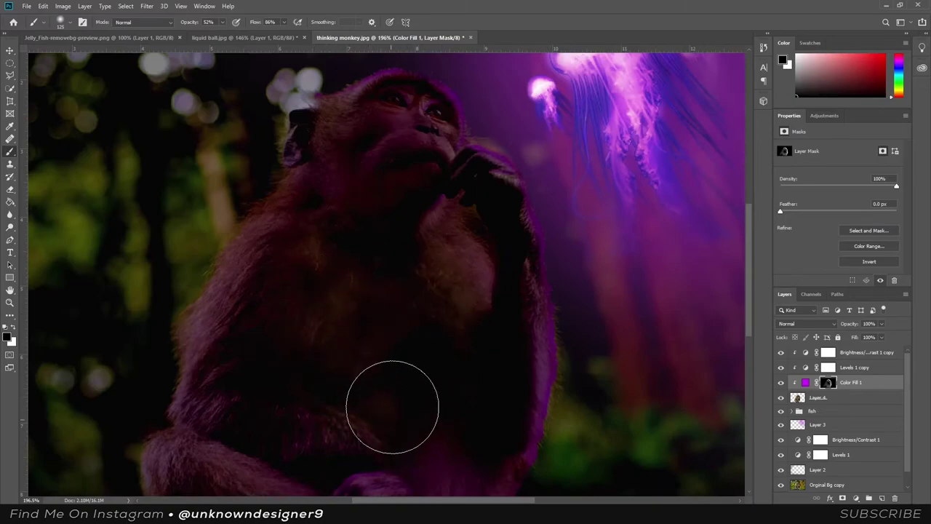
scroll(393, 407, down, 1)
scroll(301, 395, down, 2)
scroll(395, 307, down, 1)
scroll(395, 307, up, 1)
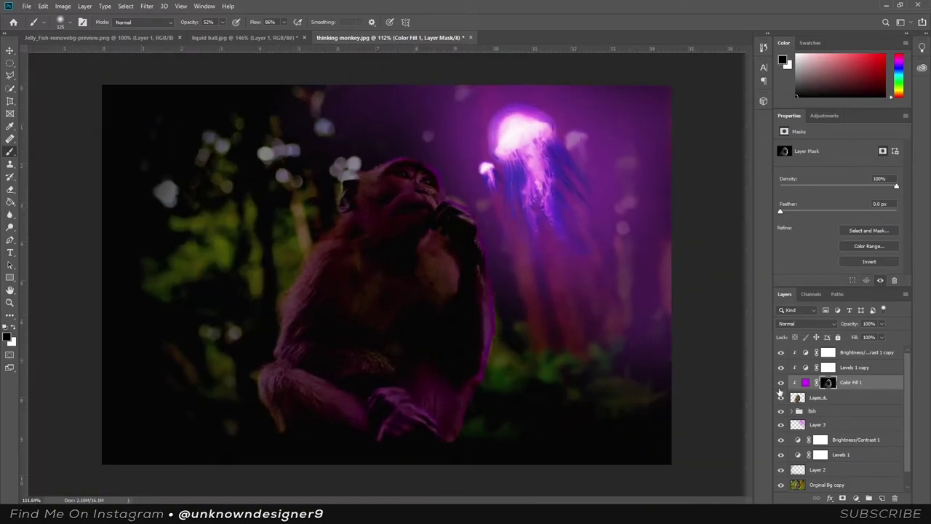
scroll(464, 243, up, 1)
scroll(459, 285, up, 1)
scroll(347, 187, up, 2)
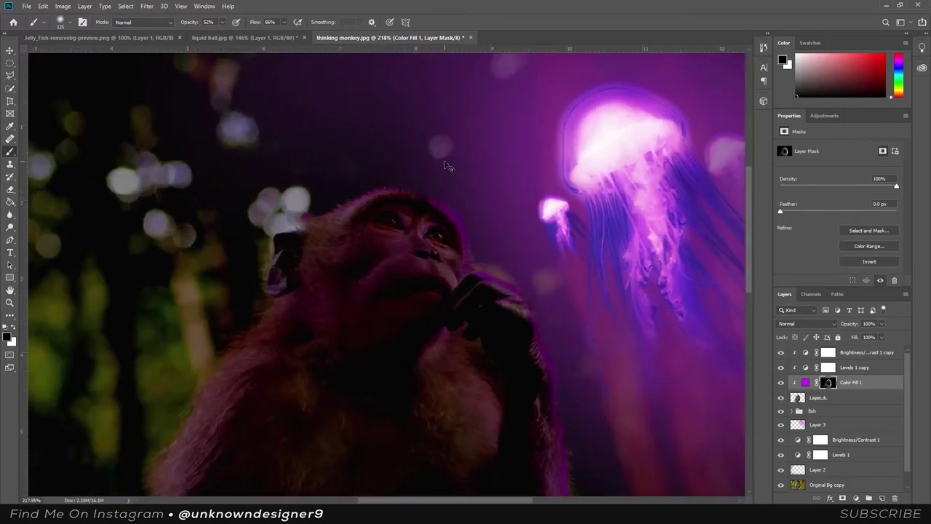
scroll(605, 384, down, 3)
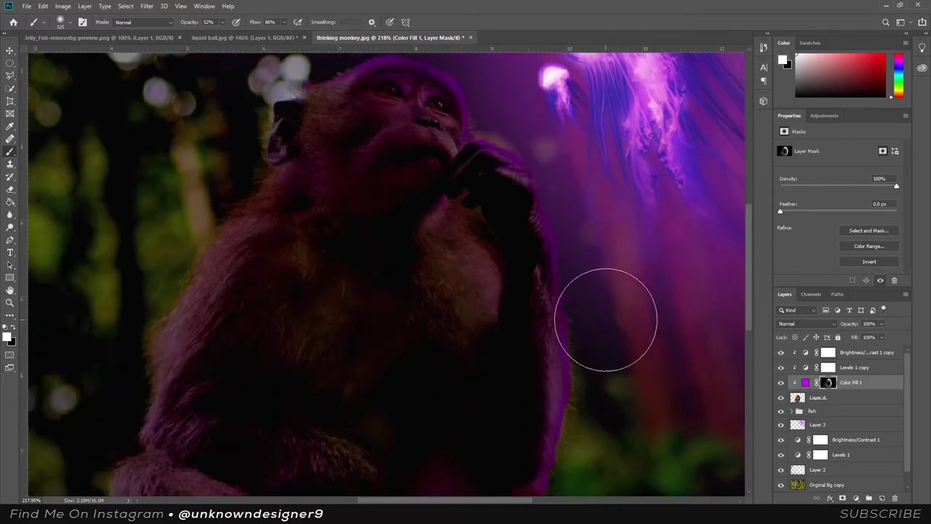
scroll(611, 364, down, 2)
scroll(609, 399, down, 2)
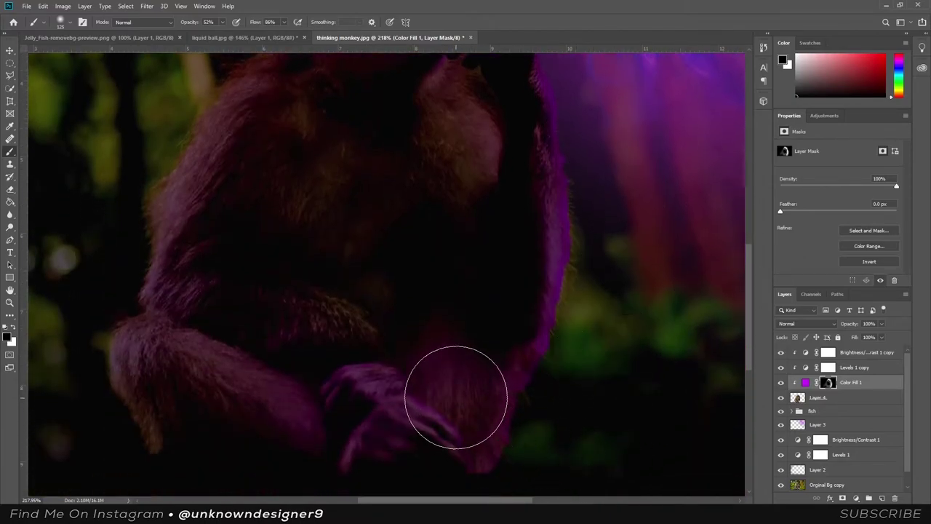
scroll(407, 356, down, 1)
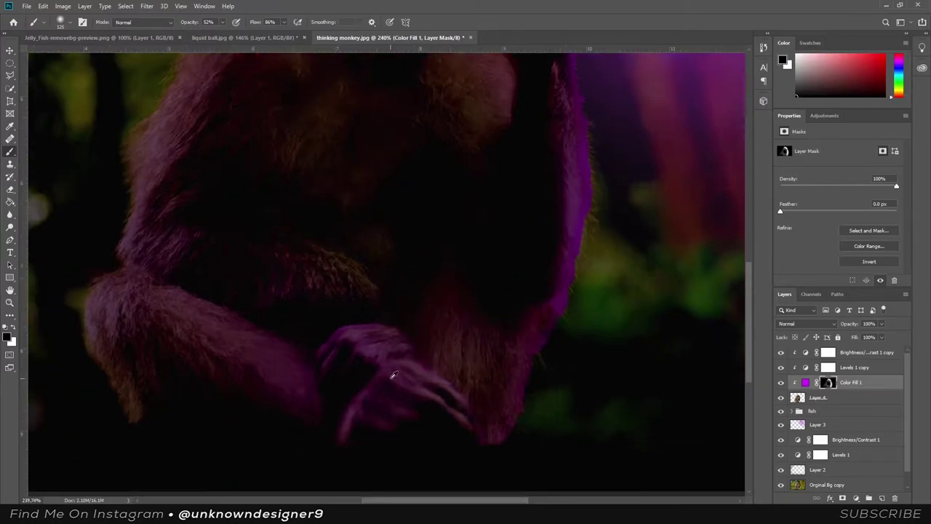
scroll(393, 341, down, 3)
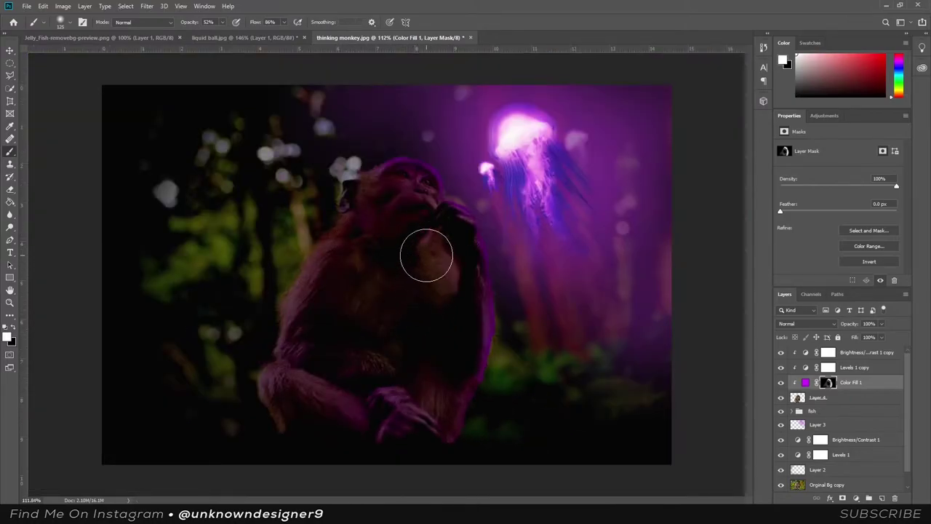
At 15% opacity with a larger brush, softly paint the chest and lower body, then drop to 5%.
key(2)
key(5)
key(bracketright)
key(bracketright)
key(1)
key(5)
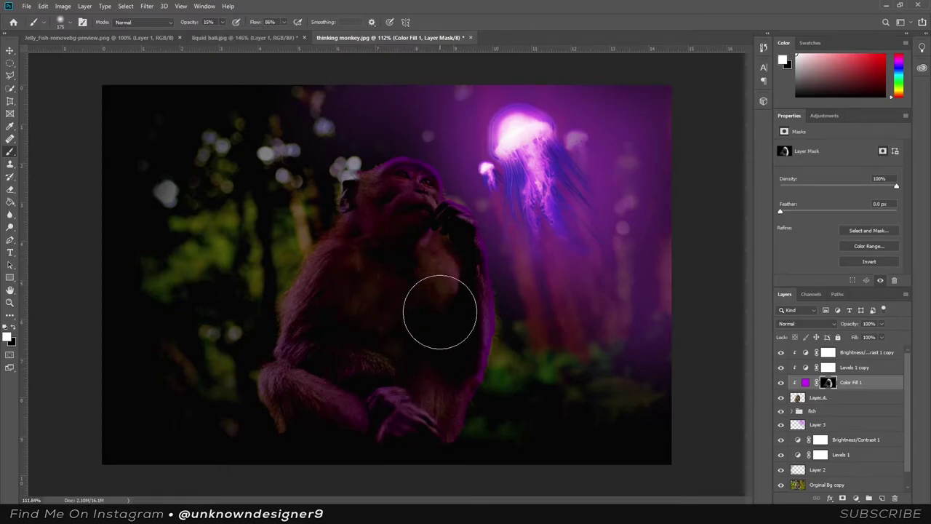
mouse_move(440, 311)
mouse_down()
mouse_move(395, 327)
mouse_move(362, 313)
mouse_up()
drag(408, 346, 478, 429)
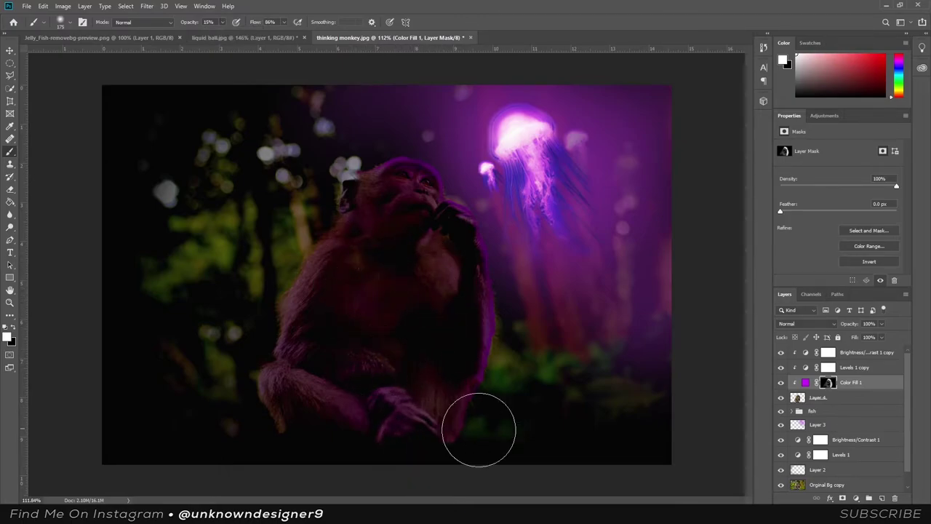
key(0)
key(5)
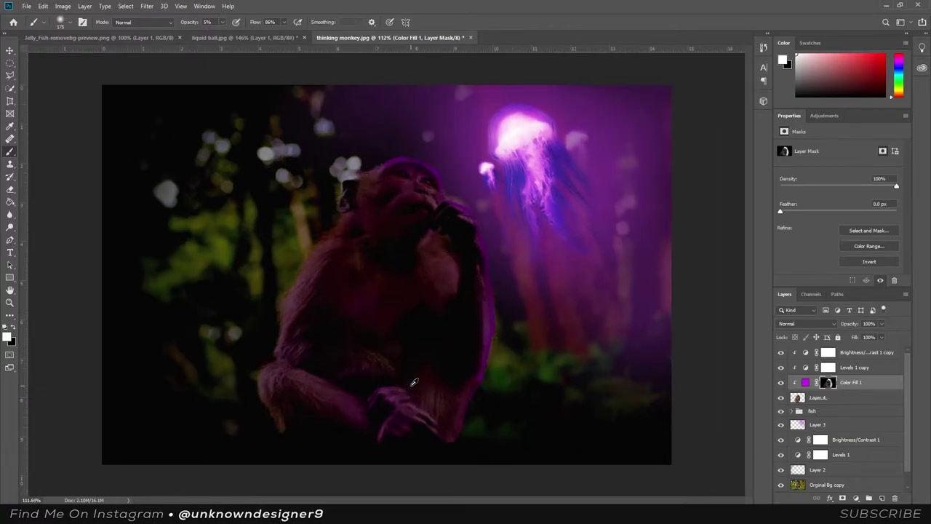
scroll(516, 409, down, 2)
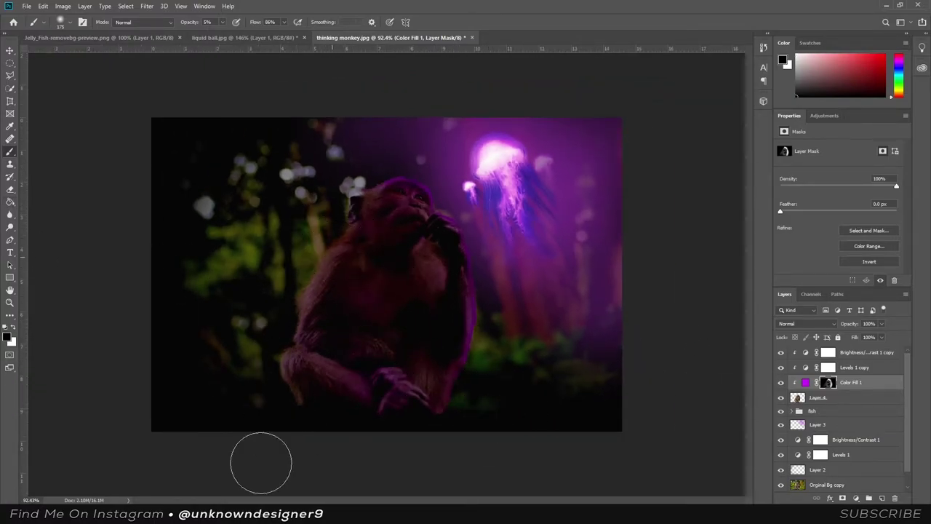
Drag the liquid ball image into the monkey file and move its layer to the top.
click(245, 36)
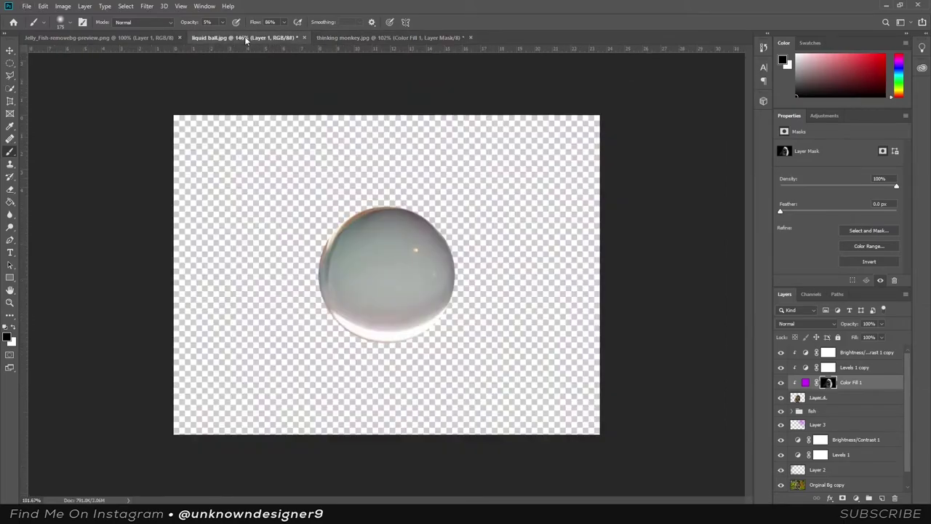
key(v)
mouse_move(374, 258)
mouse_down()
mouse_move(398, 280)
mouse_move(528, 200)
mouse_up()
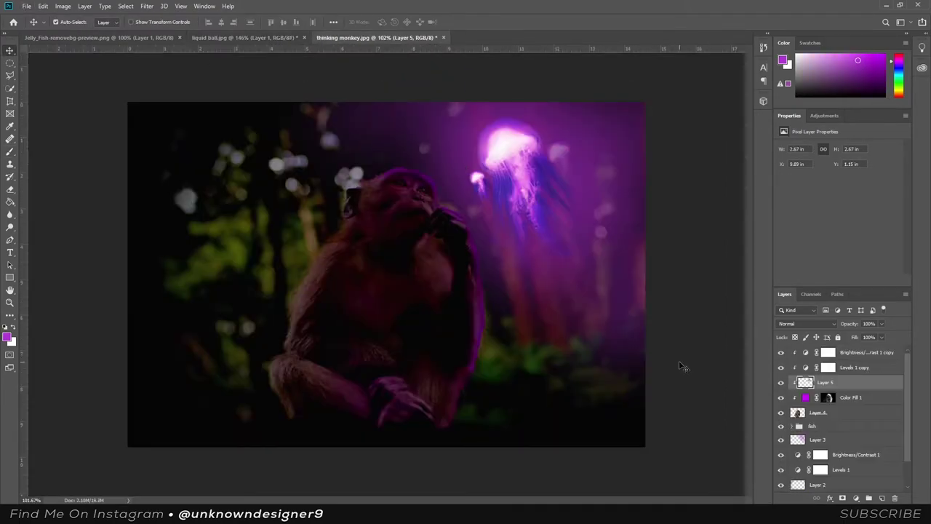
drag(805, 383, 806, 351)
Clip Brightness/Contrast 1 copy to the layer below and set Layer 5's blend mode to Soft Light.
click(851, 382)
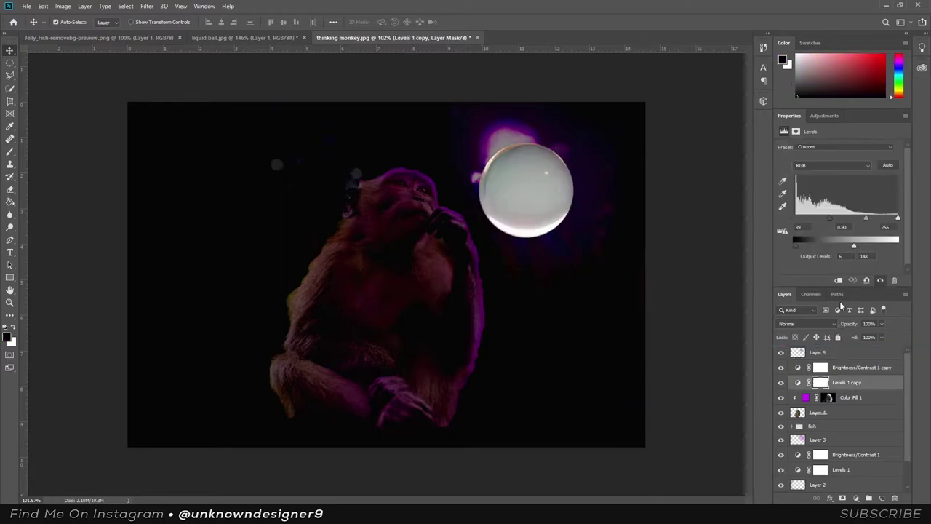
click(859, 368)
click(840, 282)
click(521, 245)
click(800, 324)
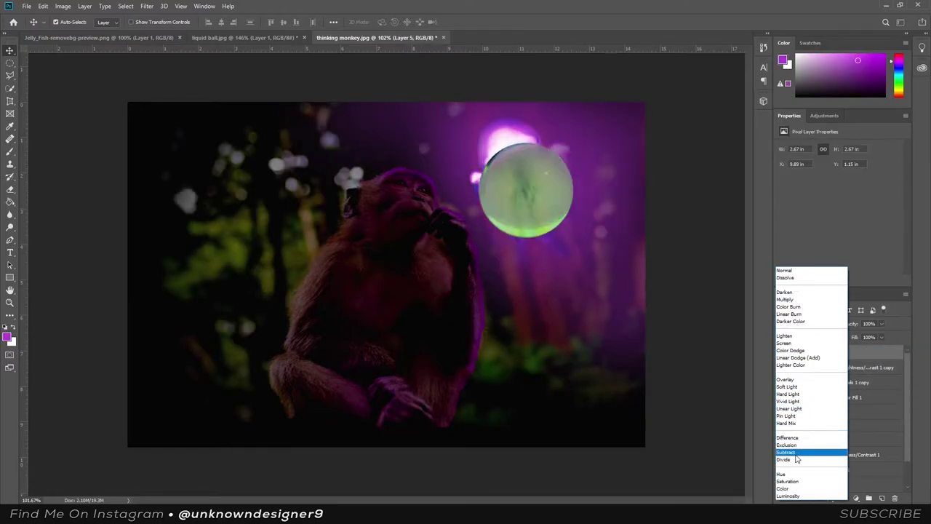
click(797, 387)
Scale the ball to about 159%, centre it around the jellyfish, and rotate it.
key(ctrl+t)
drag(570, 126, 591, 108)
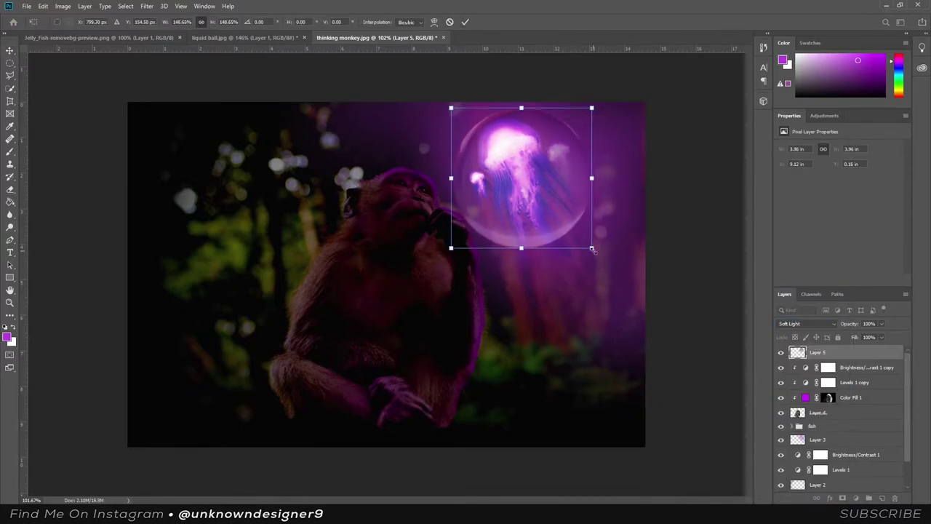
drag(592, 250, 616, 264)
drag(575, 232, 568, 184)
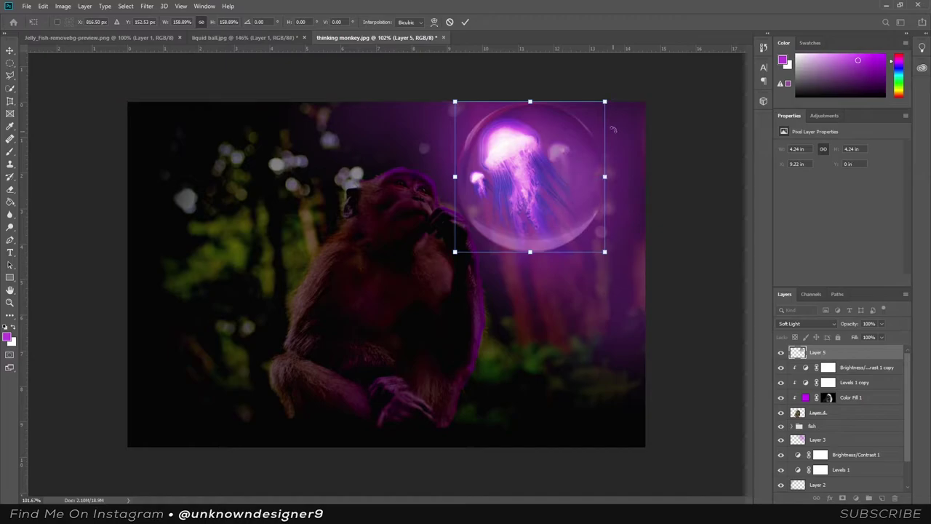
key(Return)
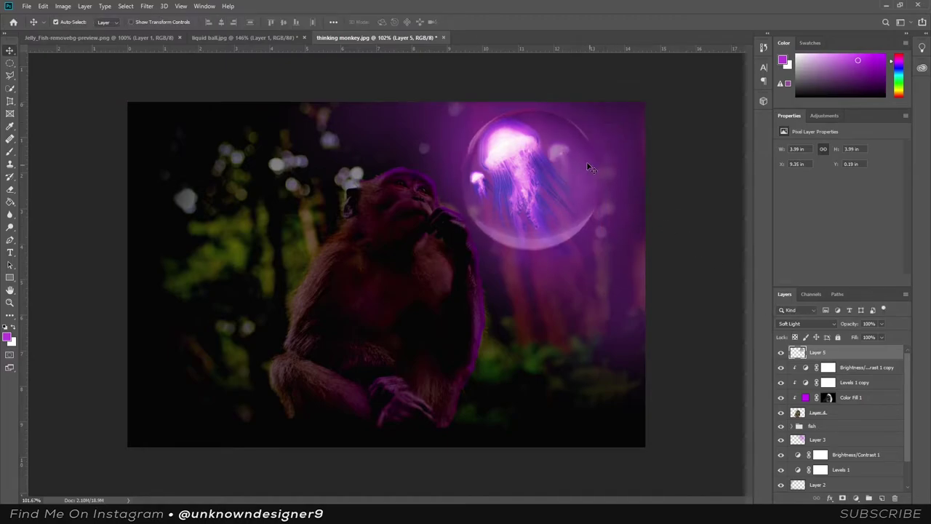
key(ctrl+t)
drag(596, 164, 378, 80)
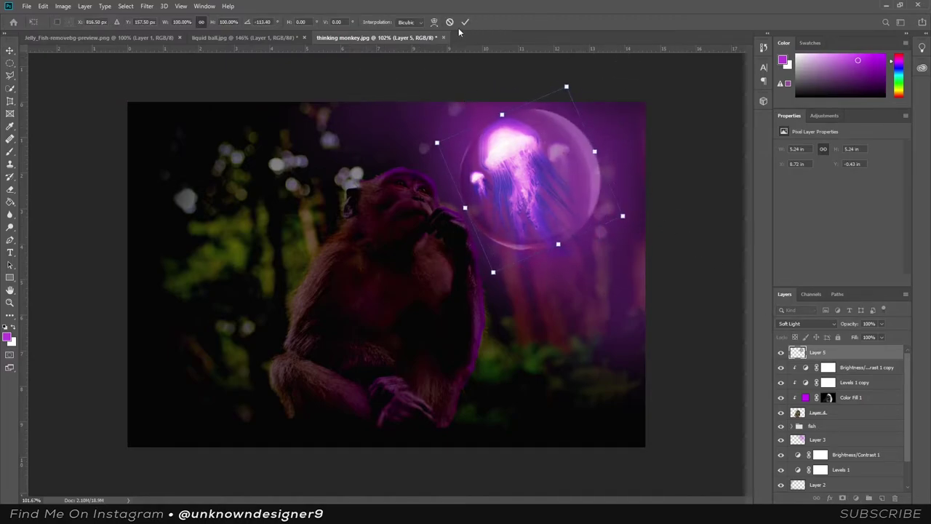
click(465, 22)
Shrink the fish group with the jellyfish to about 73%.
click(818, 425)
key(ctrl+t)
mouse_move(592, 270)
mouse_down()
mouse_move(552, 225)
mouse_move(558, 220)
mouse_up()
Confirm the jellyfish transform and duplicate Layer 5 at 93% opacity in Soft Light.
key(Return)
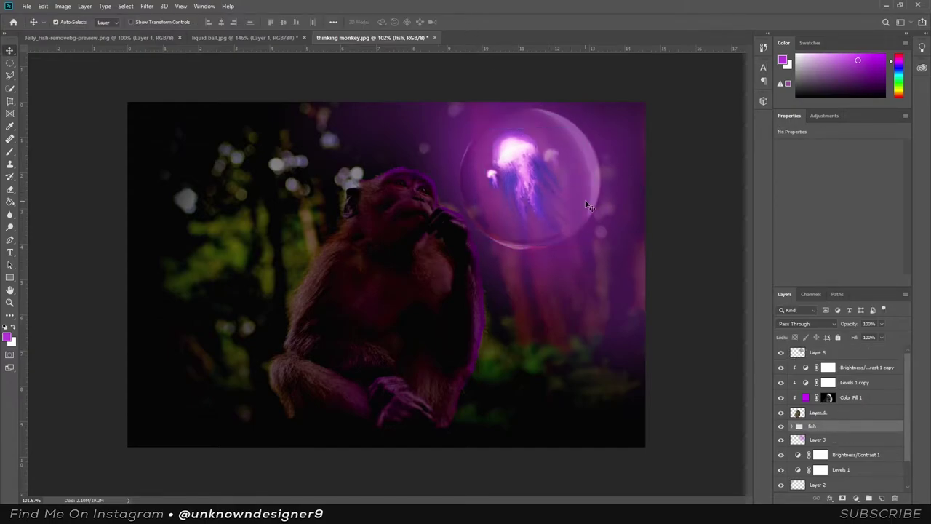
click(817, 352)
key(ctrl+j)
click(881, 323)
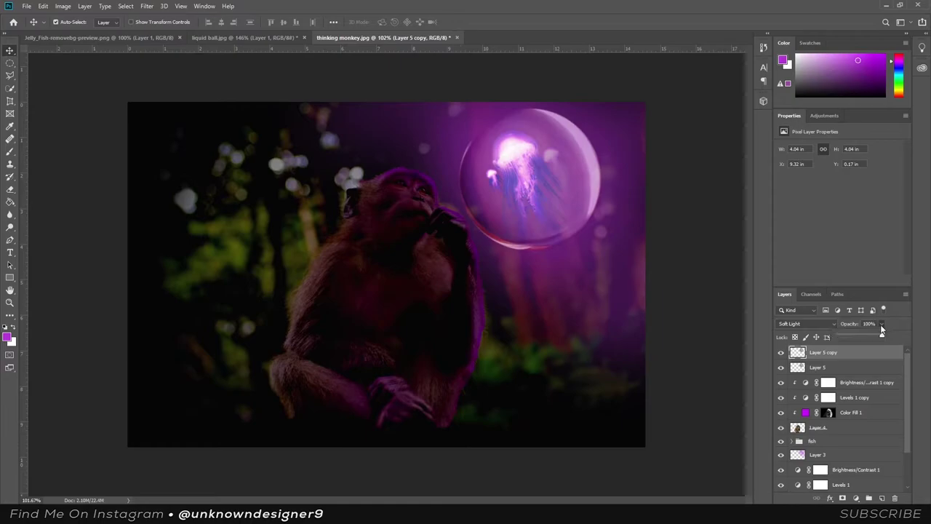
drag(883, 335, 878, 335)
click(806, 323)
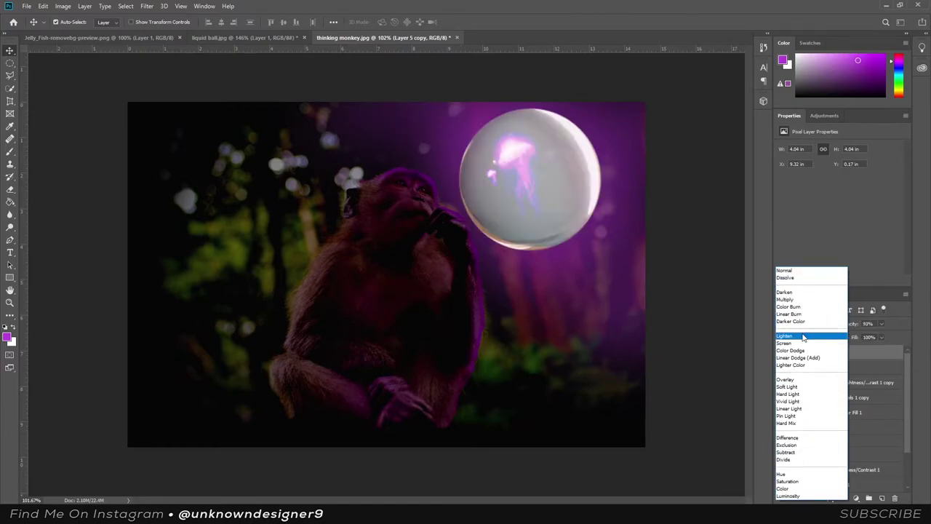
click(787, 386)
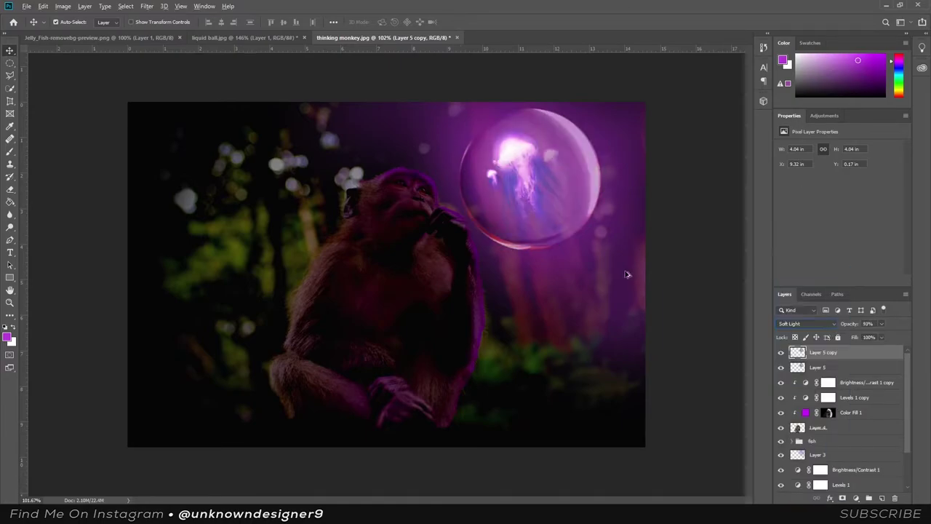
Pick a 300 px soft eraser and fit the image to clear the bubble copy's centre.
key(e)
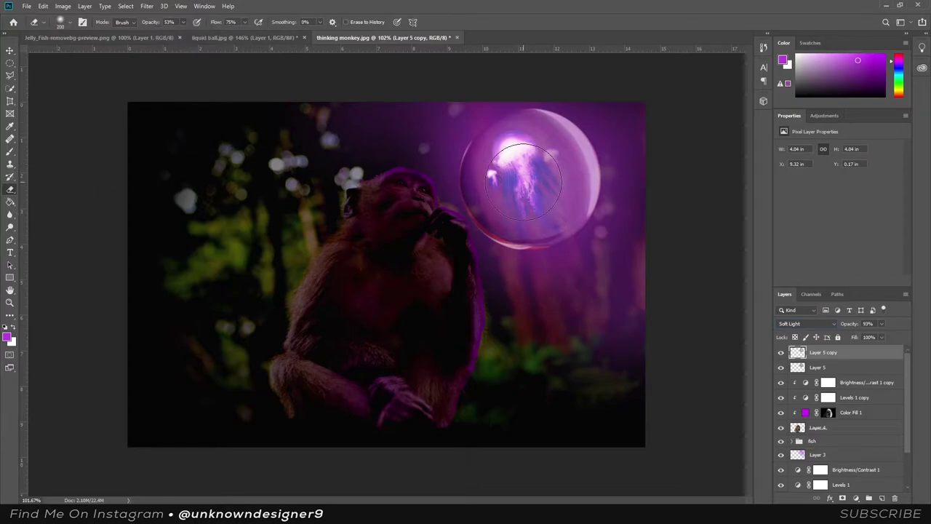
key(bracketright)
key(bracketright)
key(bracketright)
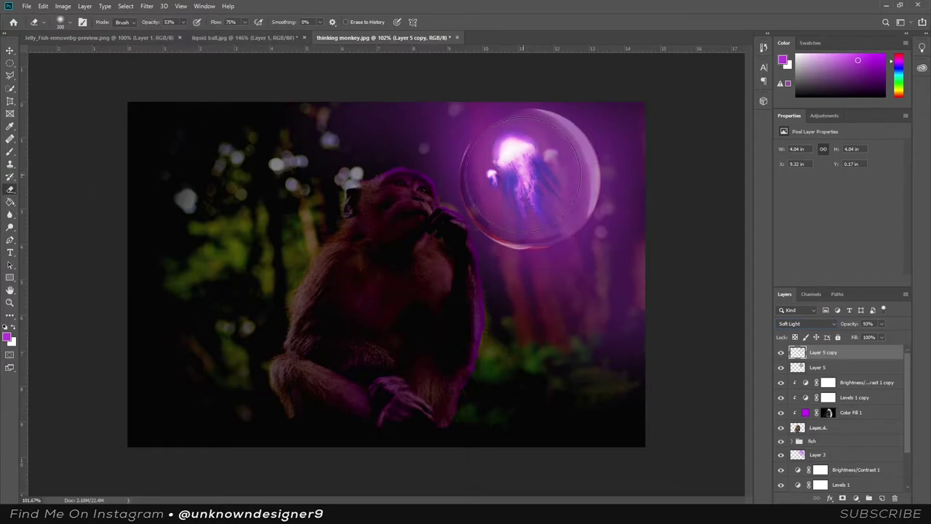
key(ctrl+minus)
key(ctrl+0)
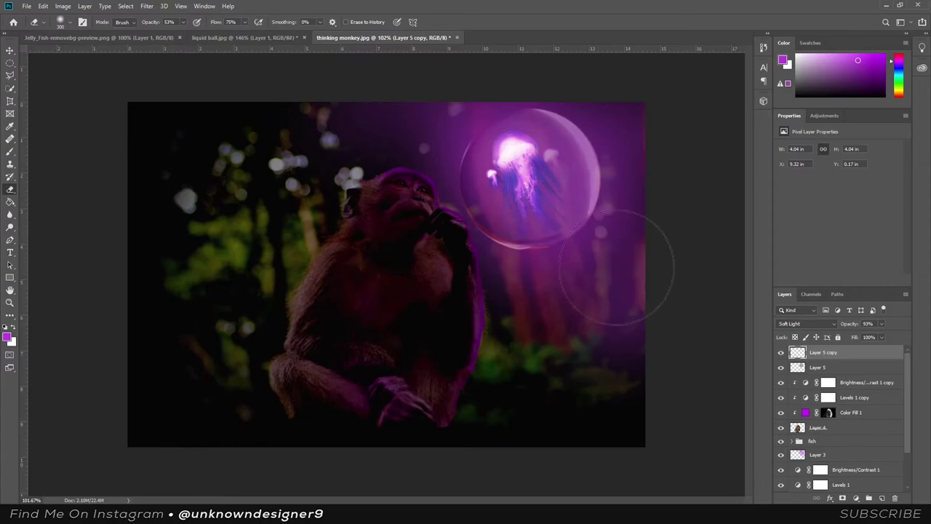
scroll(616, 276, down, 1)
Draw a circle over the bubble with the Ellipse Tool and fill it purple (about #753a70).
click(10, 277)
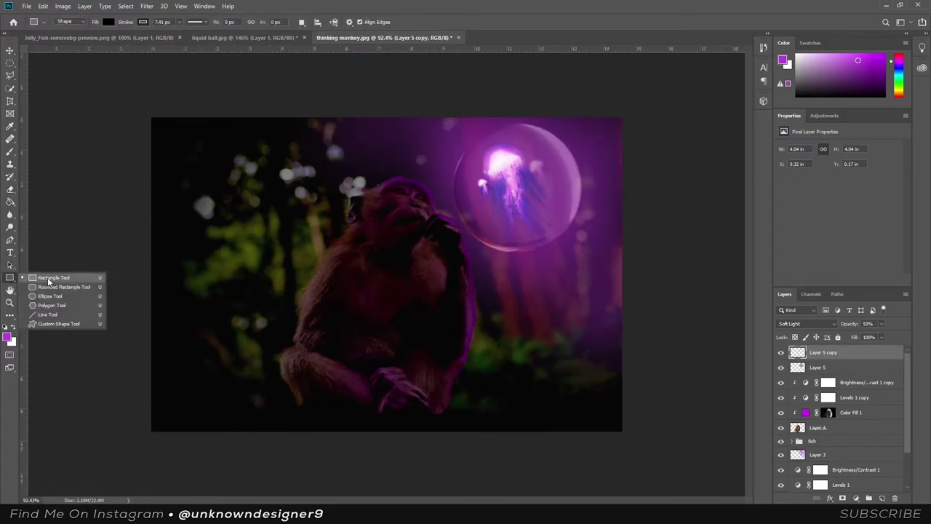
click(51, 296)
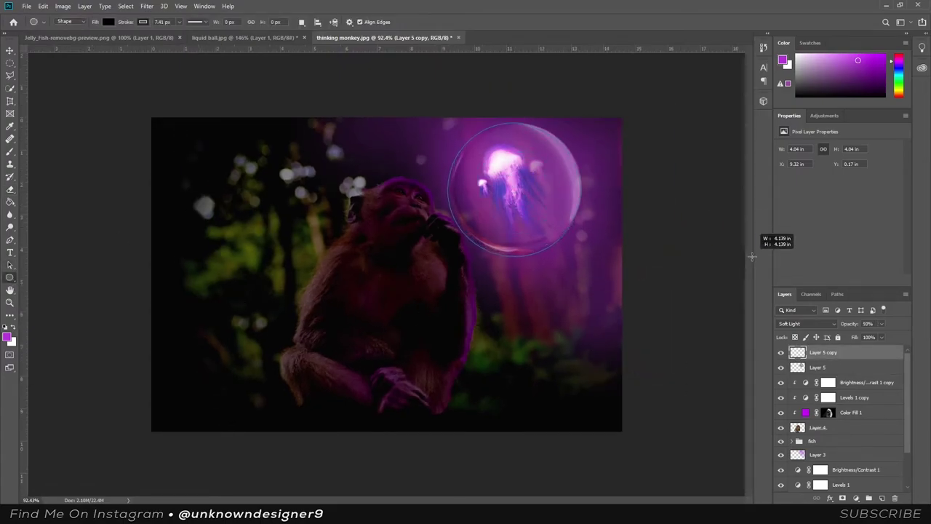
drag(528, 192, 580, 254)
click(108, 22)
click(153, 61)
click(732, 348)
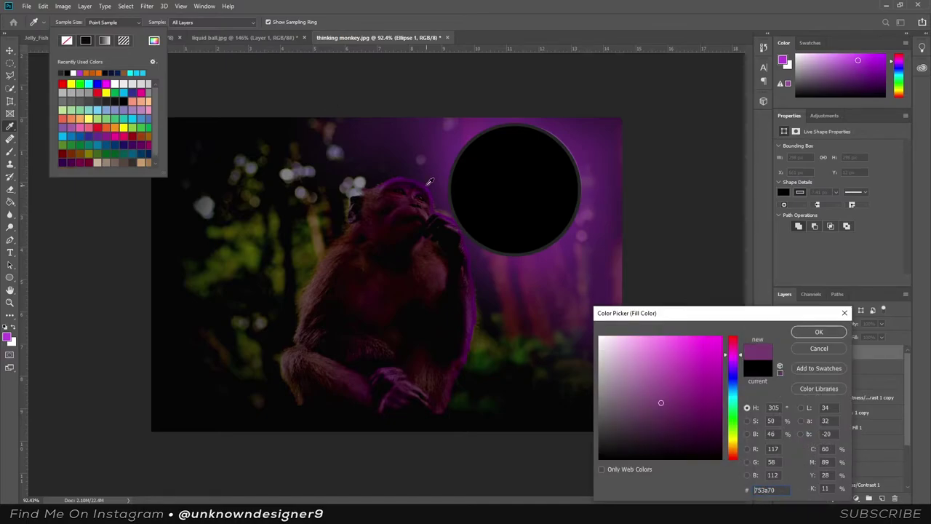
click(708, 360)
click(818, 331)
click(148, 24)
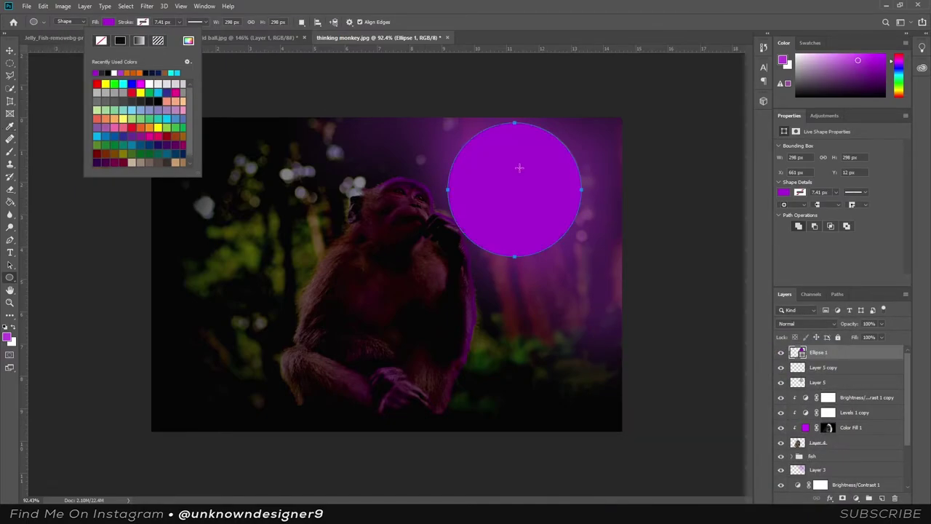
Move the circle below the bubble layers and apply a 199-pixel Gaussian Blur as a smart filter.
key(Escape)
key(ctrl+bracketleft)
key(ctrl+bracketleft)
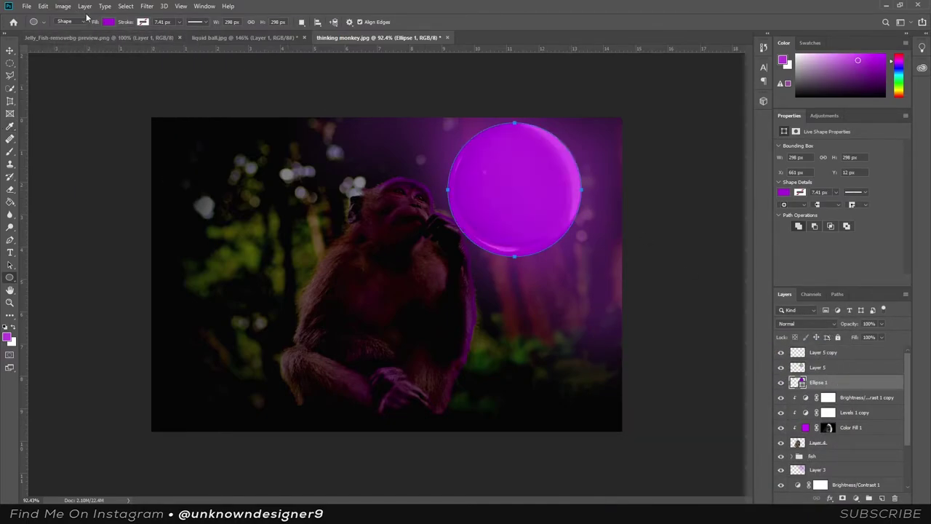
click(146, 6)
click(298, 152)
key(Return)
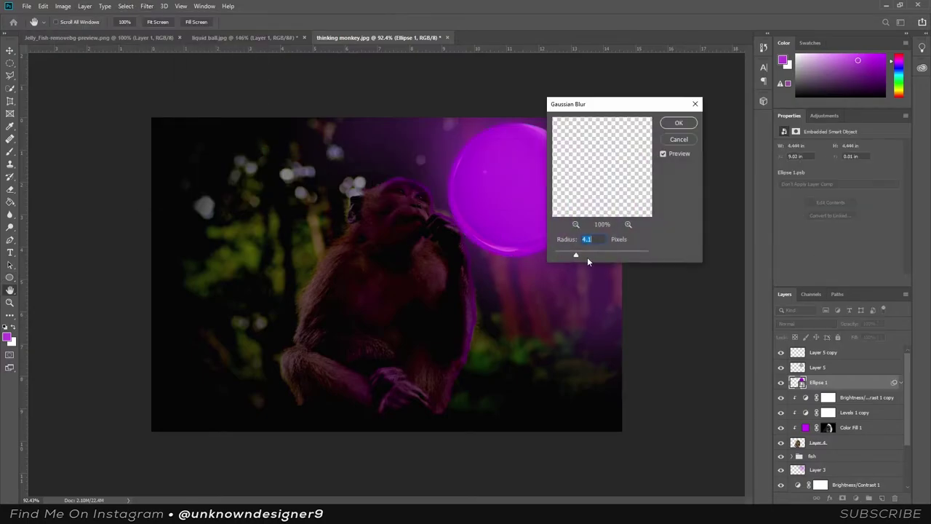
mouse_move(587, 257)
mouse_down()
mouse_move(632, 258)
mouse_move(623, 258)
mouse_up()
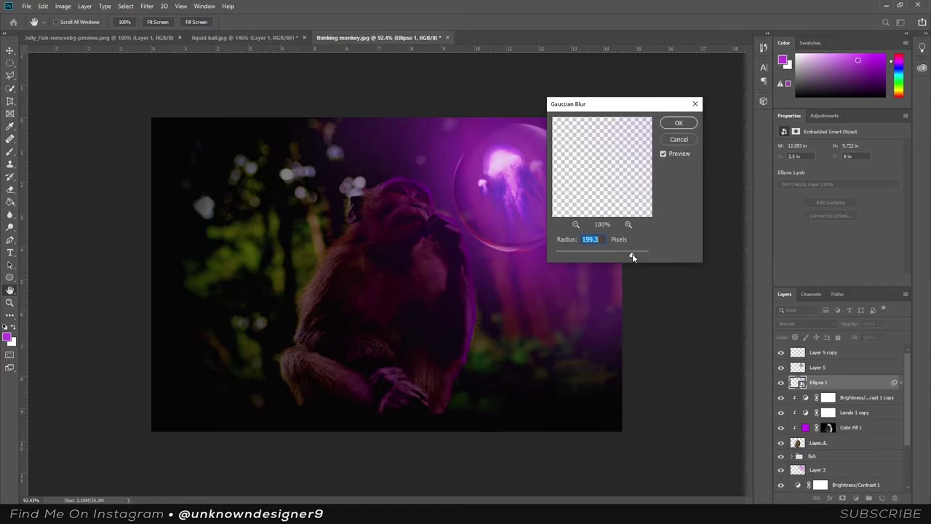
key(Return)
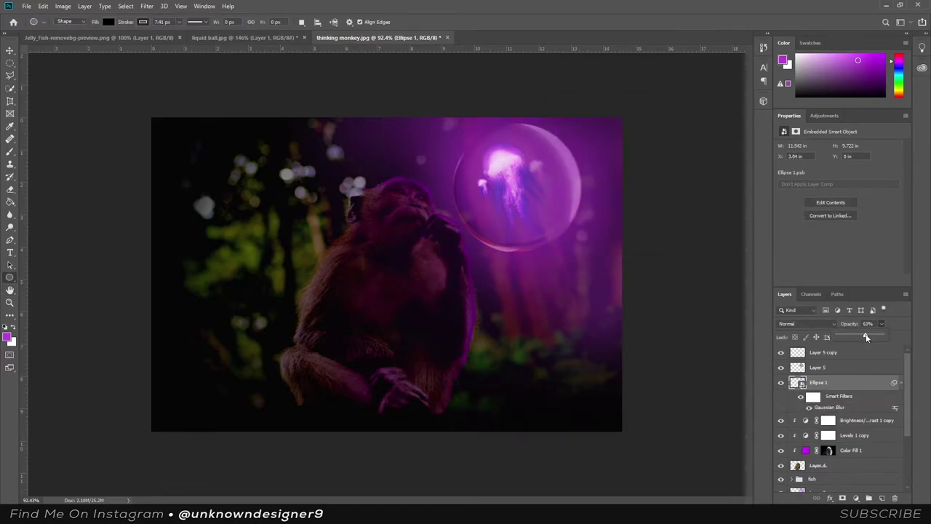
scroll(509, 190, up, 5)
click(825, 352)
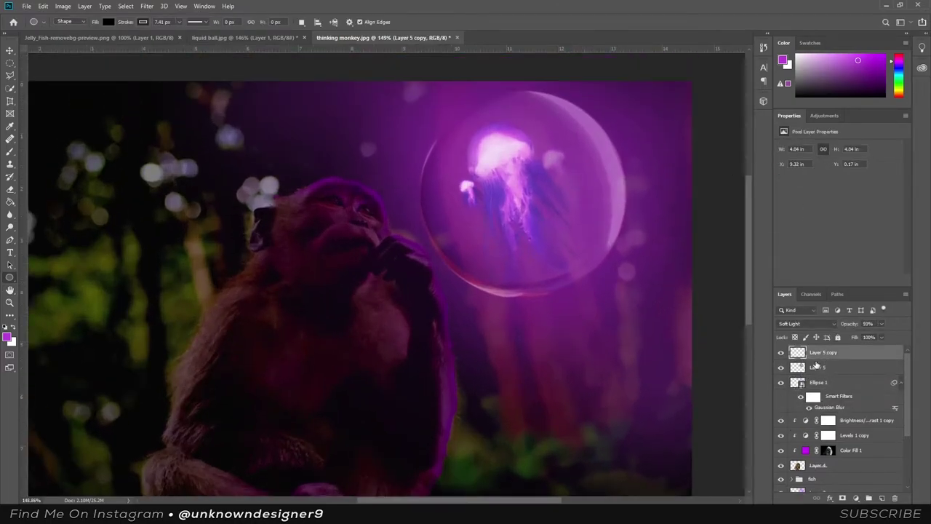
click(855, 499)
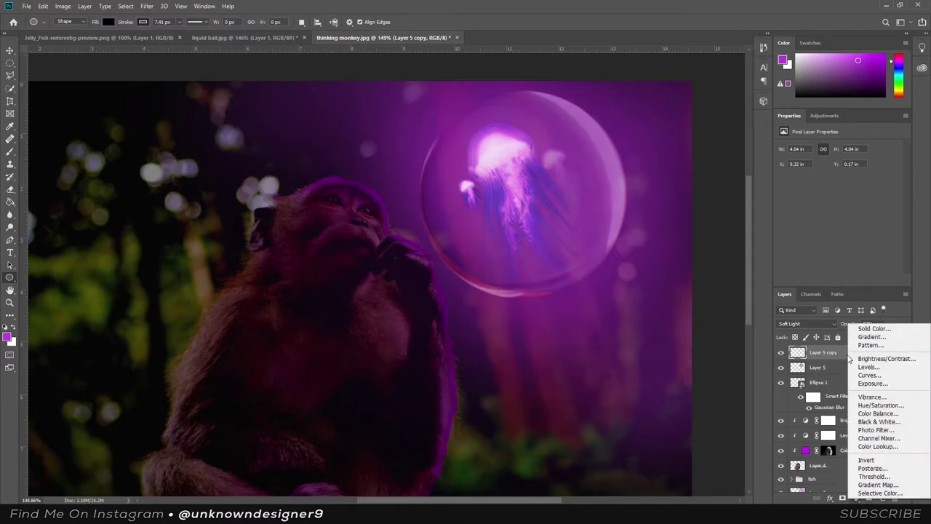
scroll(407, 322, down, 3)
click(827, 450)
click(9, 152)
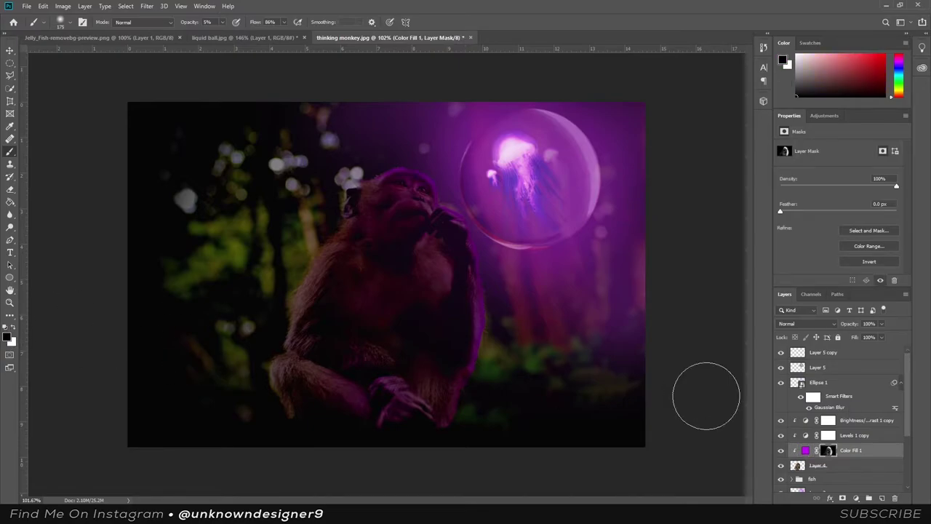
click(805, 450)
click(8, 336)
key(Return)
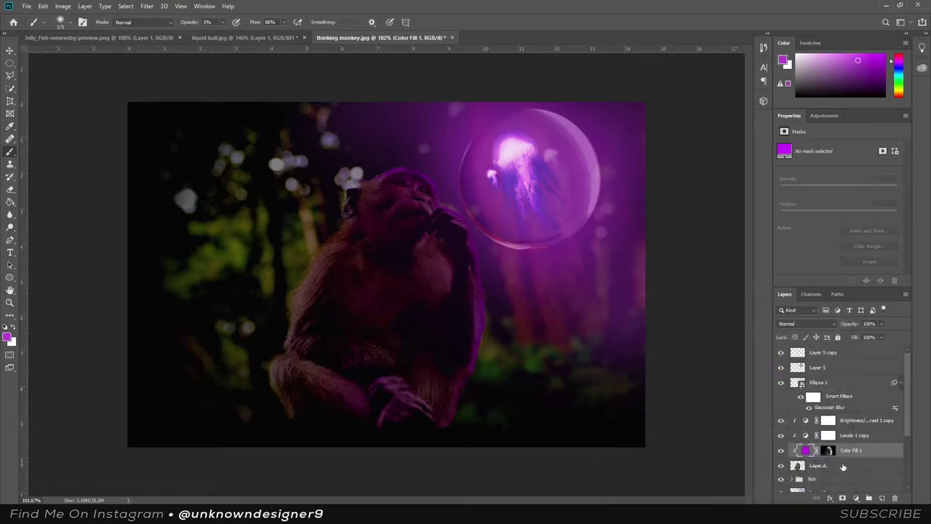
click(8, 335)
key(Escape)
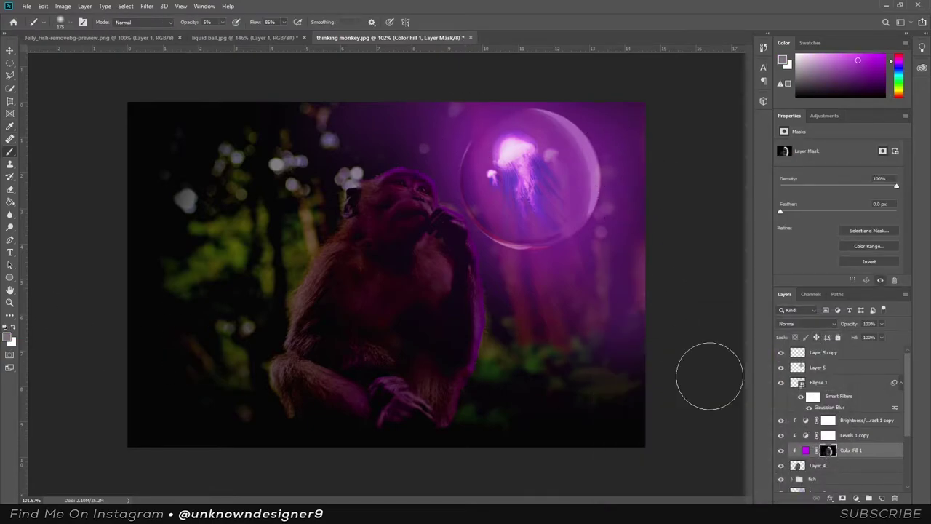
drag(227, 29, 234, 32)
key(bracketleft)
key(bracketleft)
key(bracketleft)
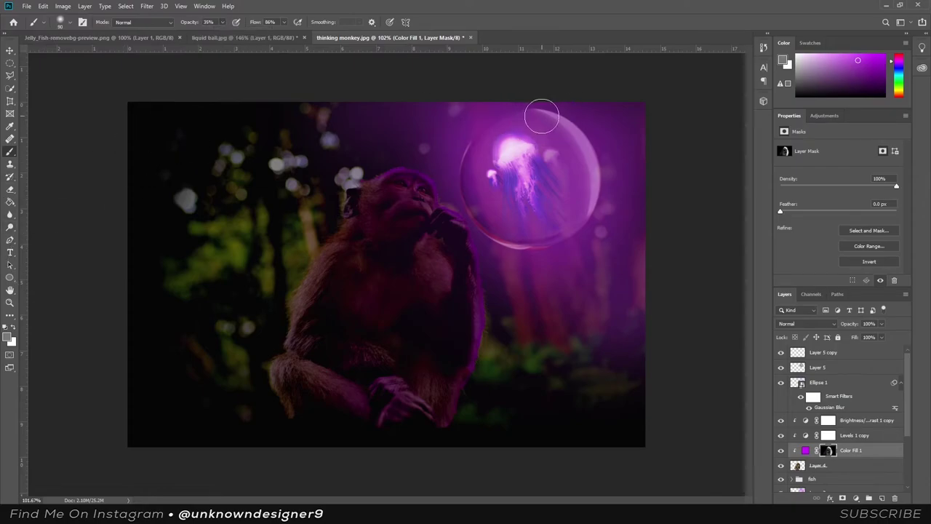
ctrl+click(797, 352)
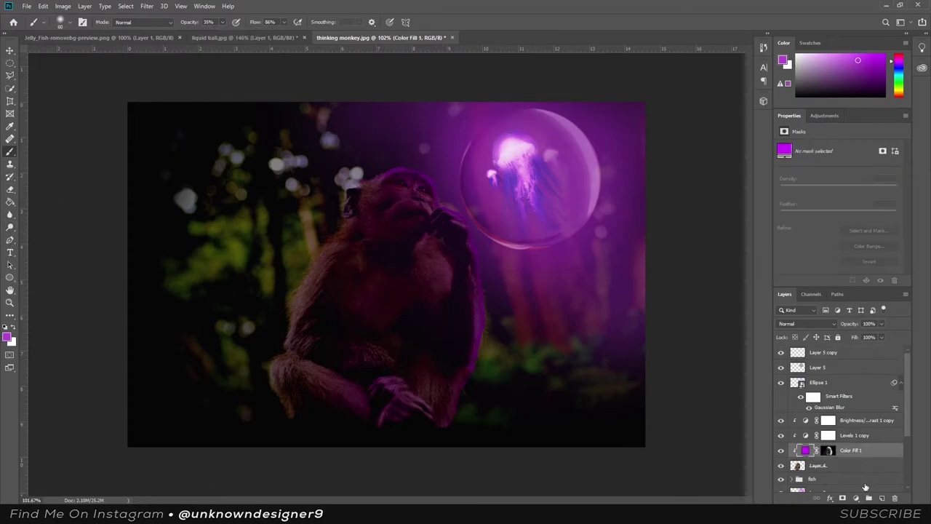
Discard an unwanted grey Solid Color fill and select Layer 5 as the base.
click(855, 497)
click(869, 329)
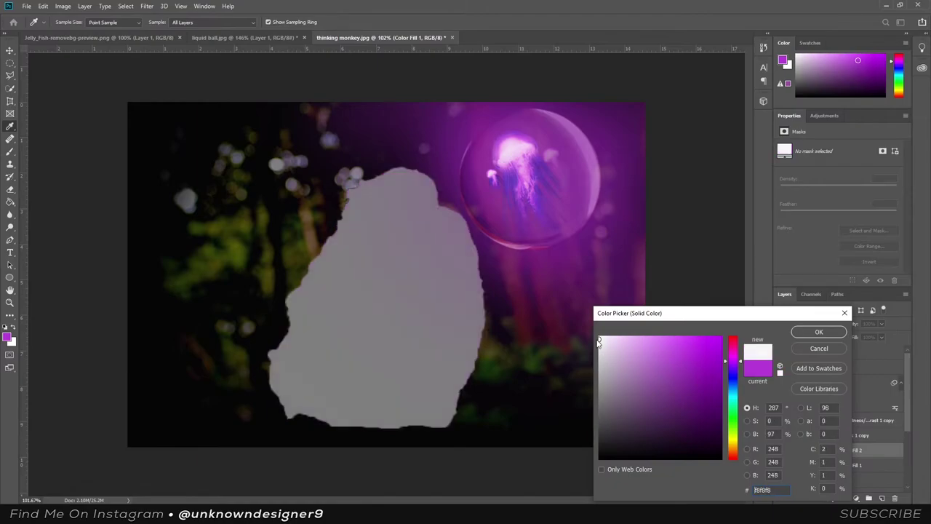
click(819, 332)
key(Delete)
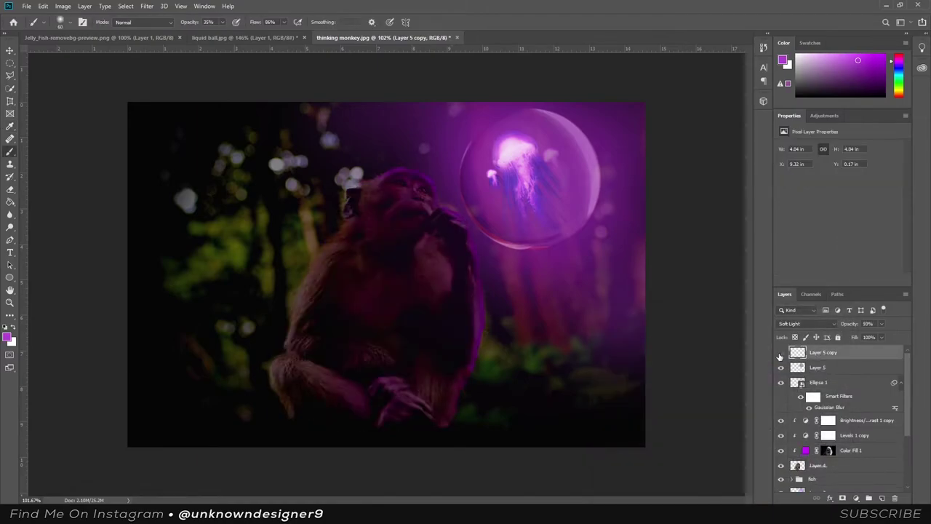
click(817, 368)
Add a pink-purple Solid Color fill above Layer 5, invert its mask and clip it to Layer 5.
click(855, 498)
click(881, 334)
click(598, 339)
drag(596, 338, 642, 342)
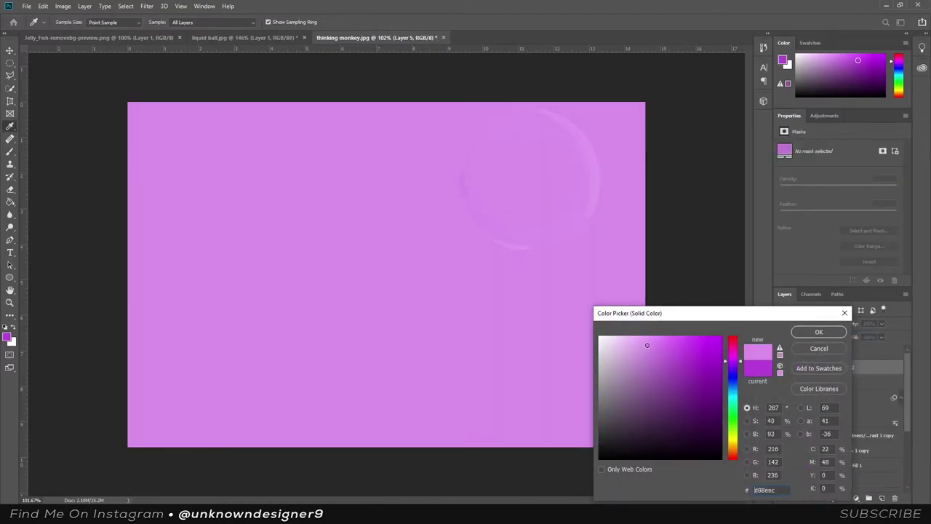
click(818, 332)
click(819, 367)
key(ctrl+i)
scroll(715, 158, up, 3)
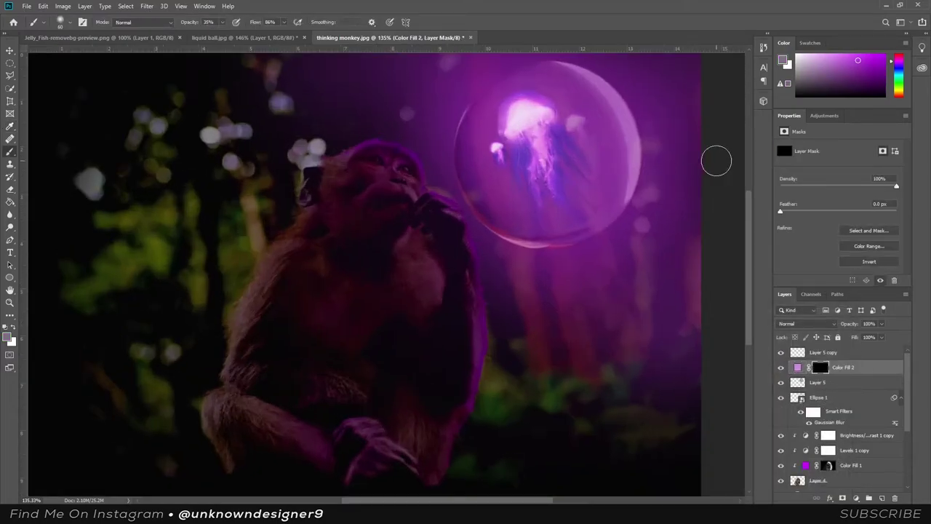
scroll(715, 158, up, 2)
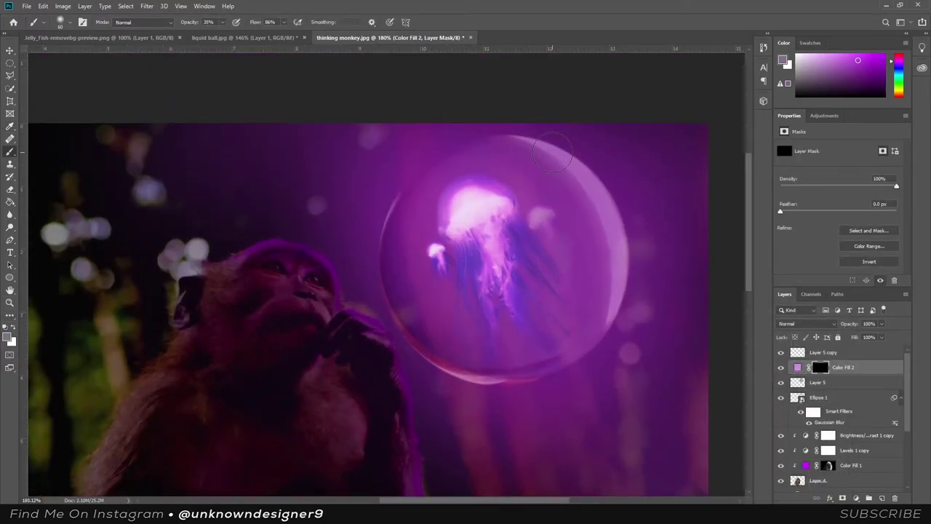
key(ctrl+alt+g)
Reset default colours, keep the pink fill colour, and target the fill's mask with the Brush.
key(d)
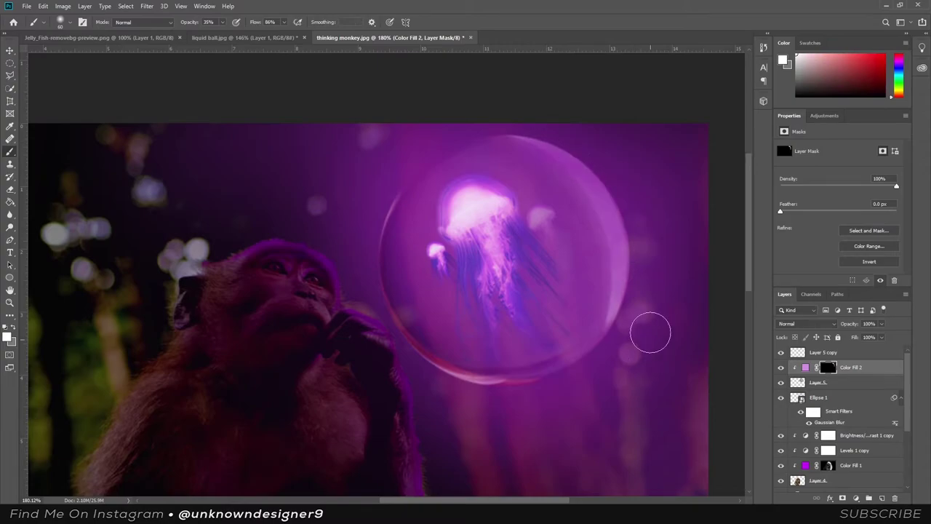
double_click(805, 367)
click(818, 331)
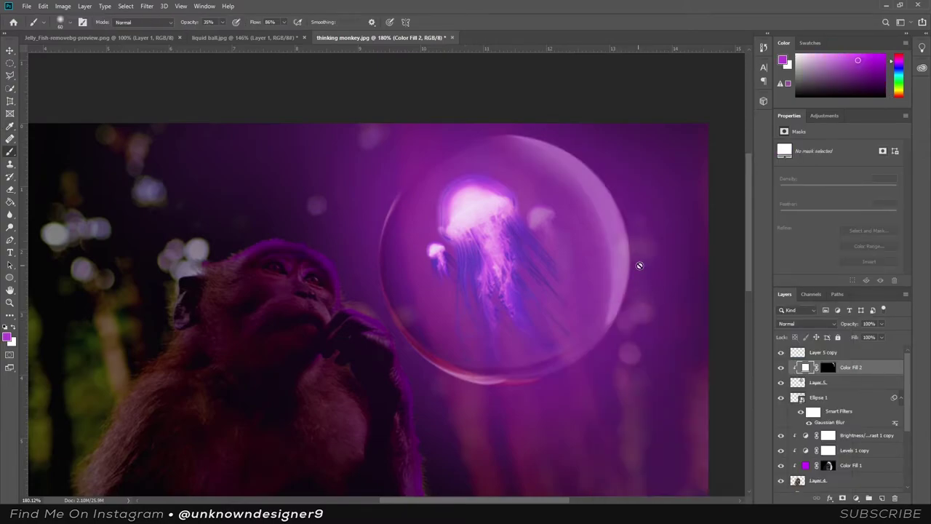
scroll(640, 301, up, 3)
key(b)
key(ctrl+backslash)
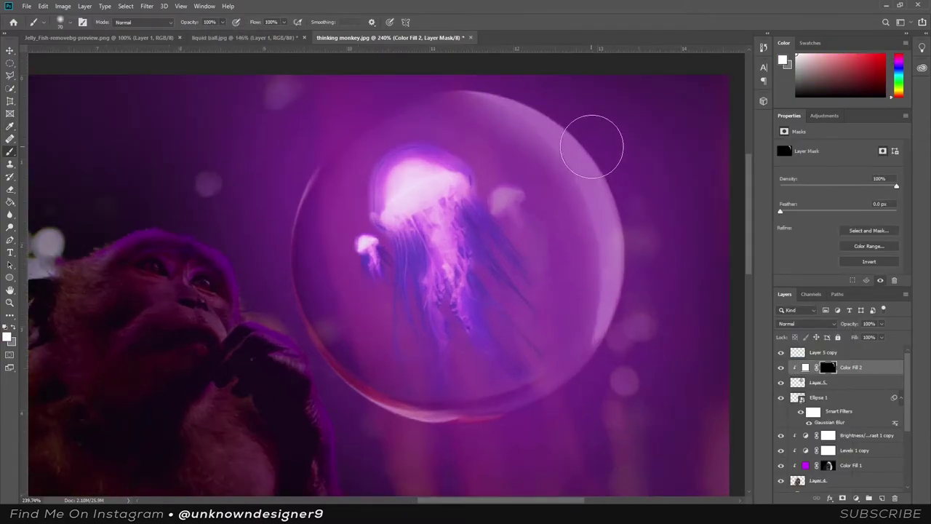
key(d)
Change the fill to a stronger magenta and reselect its mask for painting.
double_click(803, 367)
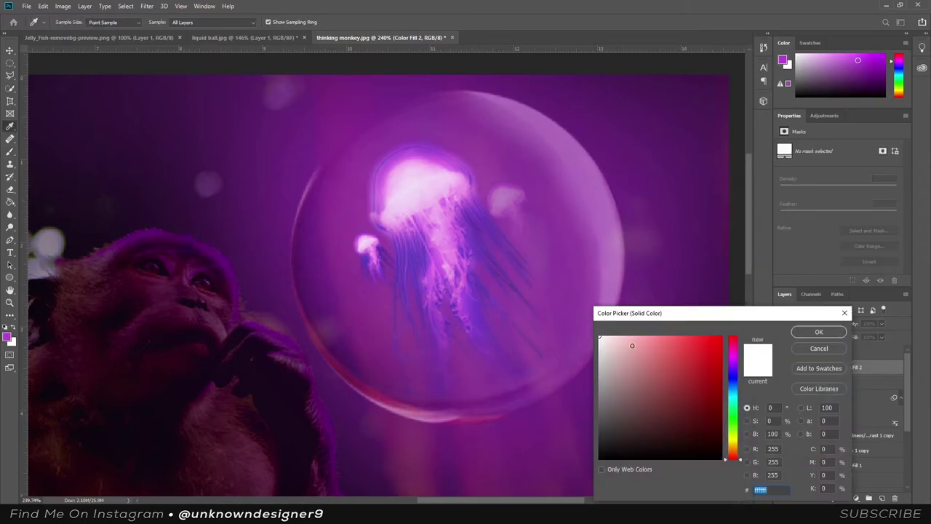
click(794, 332)
click(828, 367)
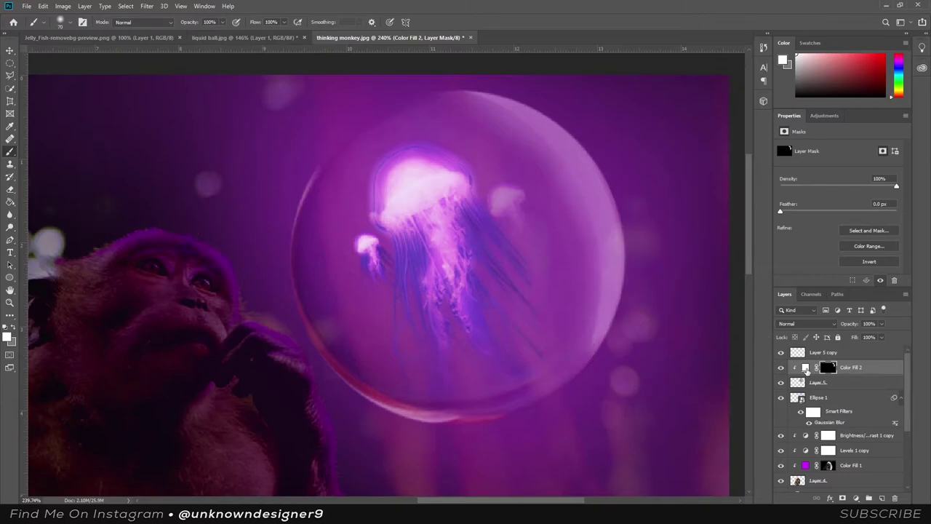
double_click(806, 369)
click(803, 331)
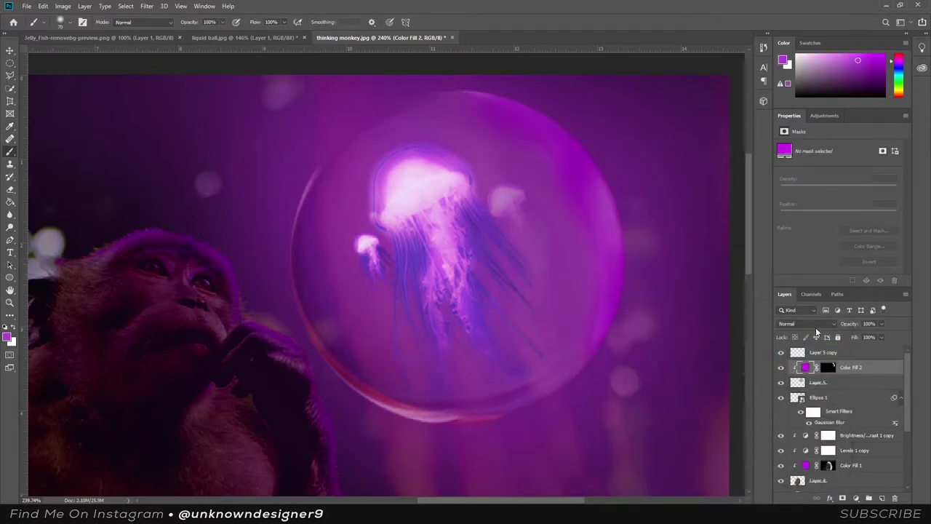
click(827, 367)
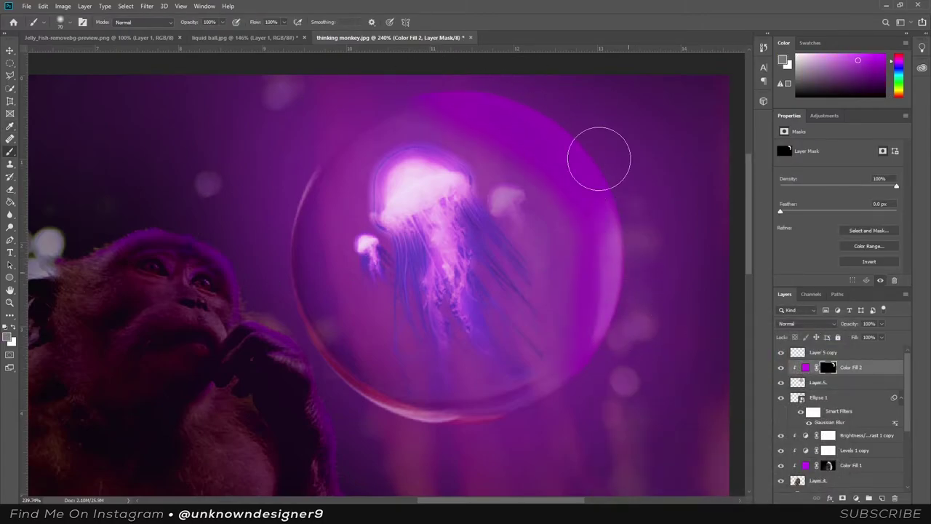
click(805, 369)
click(828, 368)
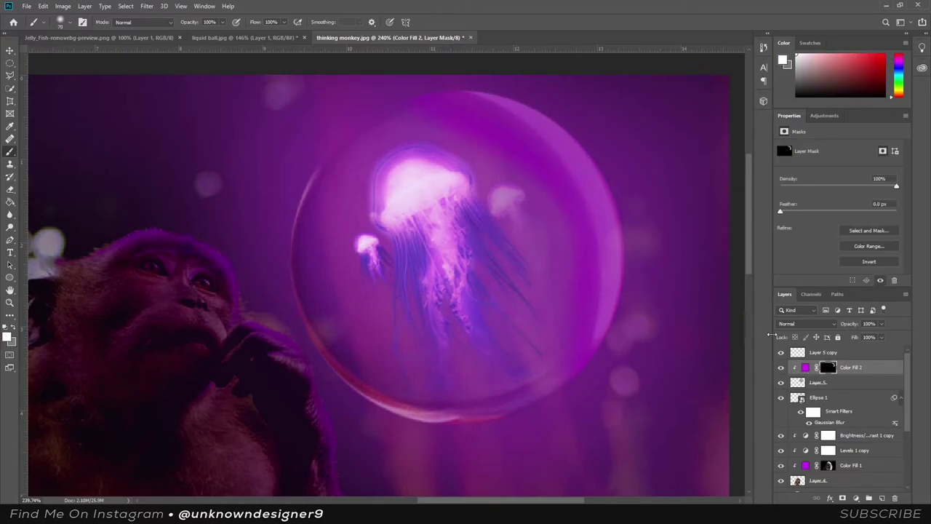
Set the brush to paint white on the mask to reveal the glow around the bubble.
scroll(531, 412, down, 2)
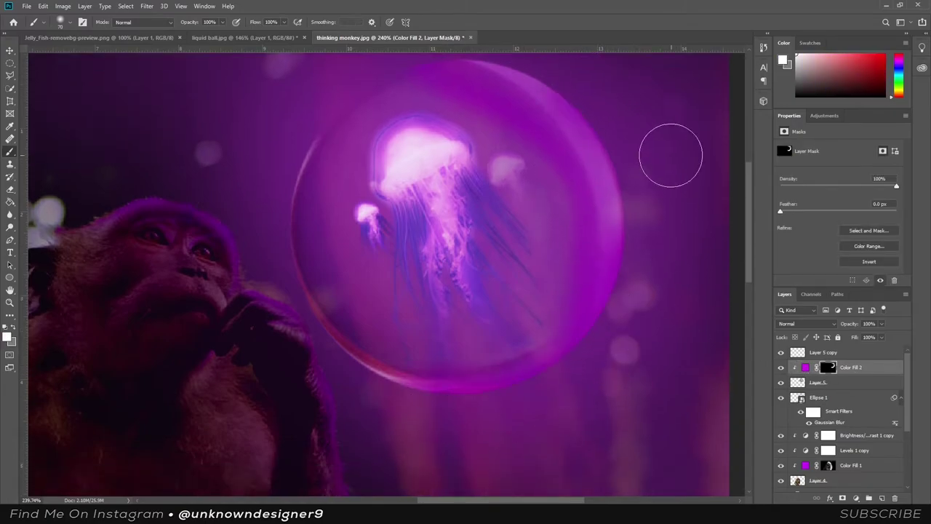
scroll(337, 119, up, 2)
scroll(496, 323, down, 3)
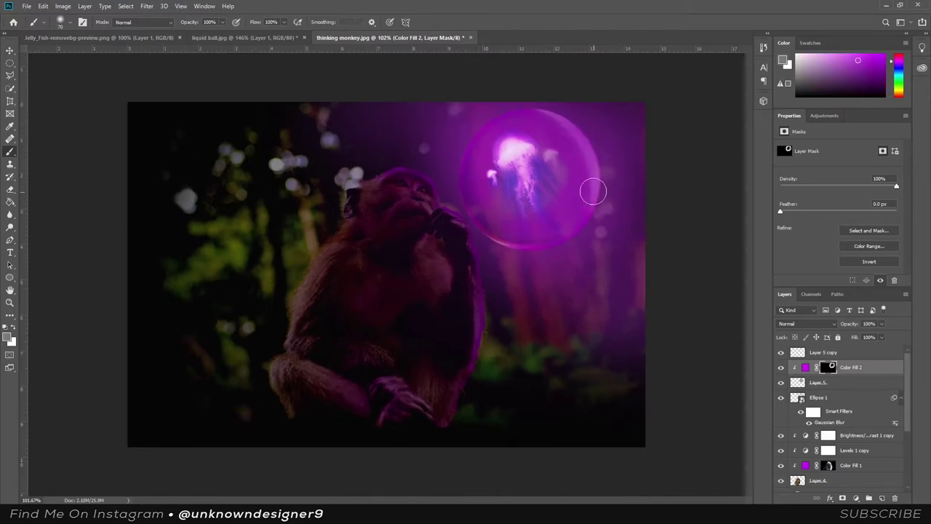
key(d)
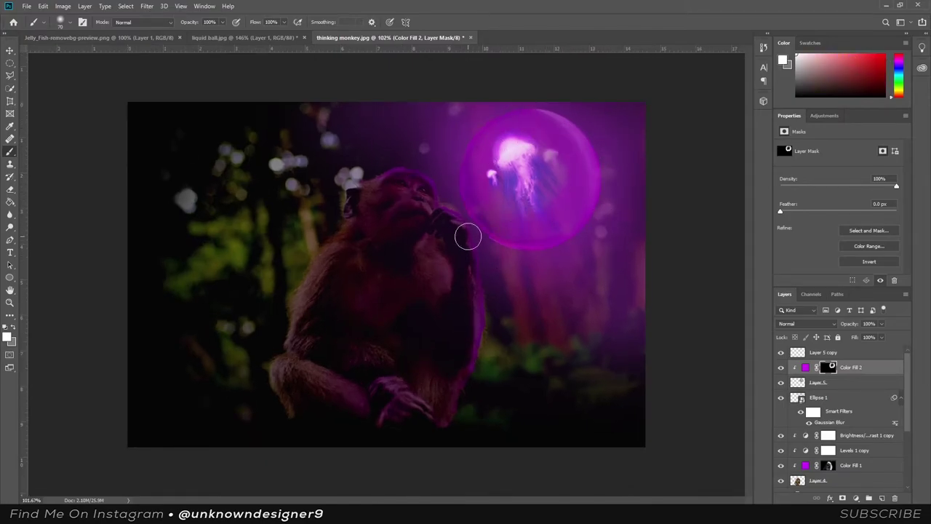
key(x)
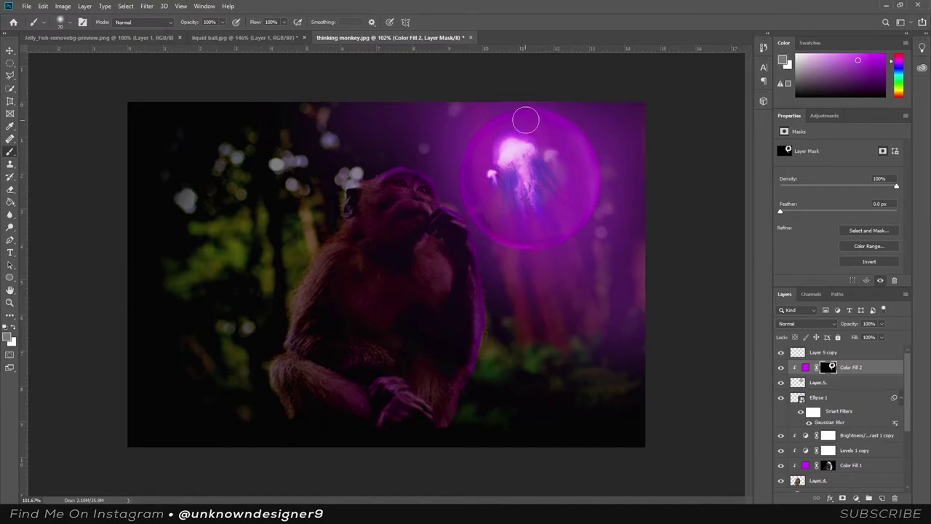
key(x)
key(x)
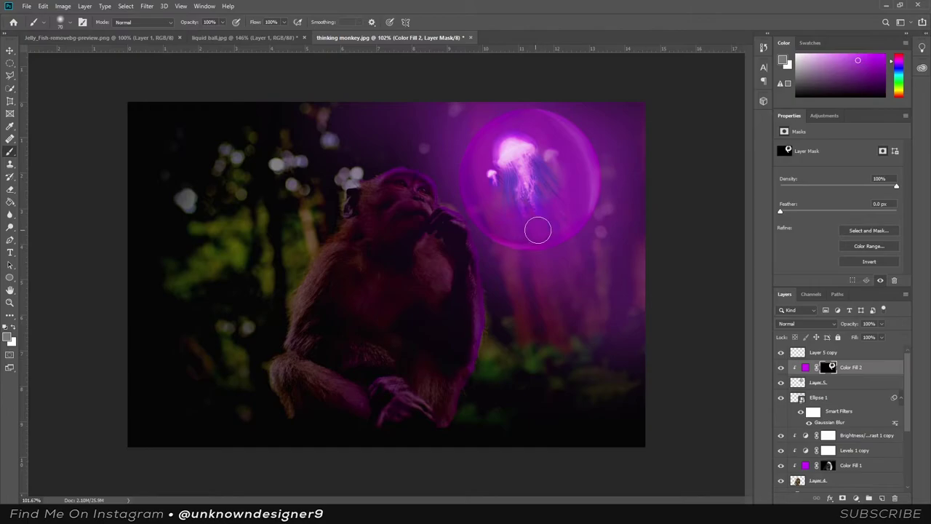
key(x)
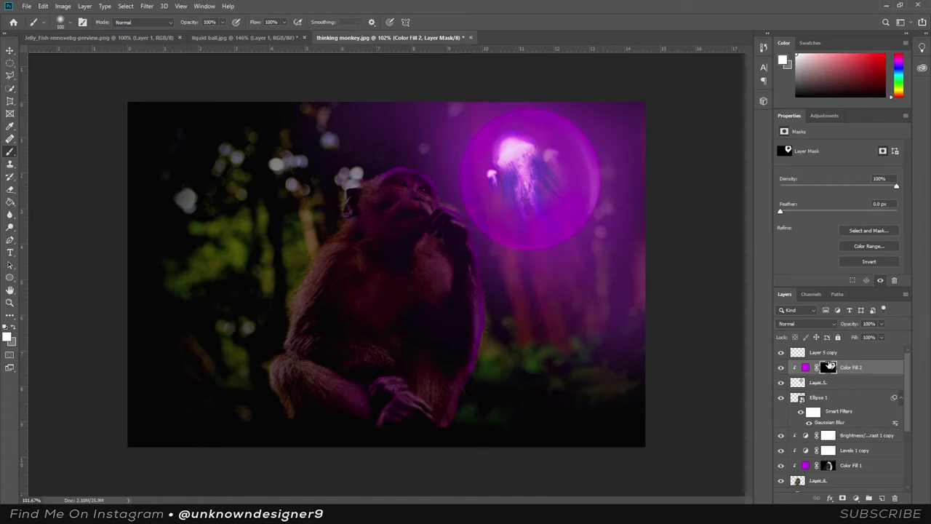
Fade the magenta glow layer to 28% opacity and select the fish layer.
click(882, 323)
drag(881, 325, 866, 336)
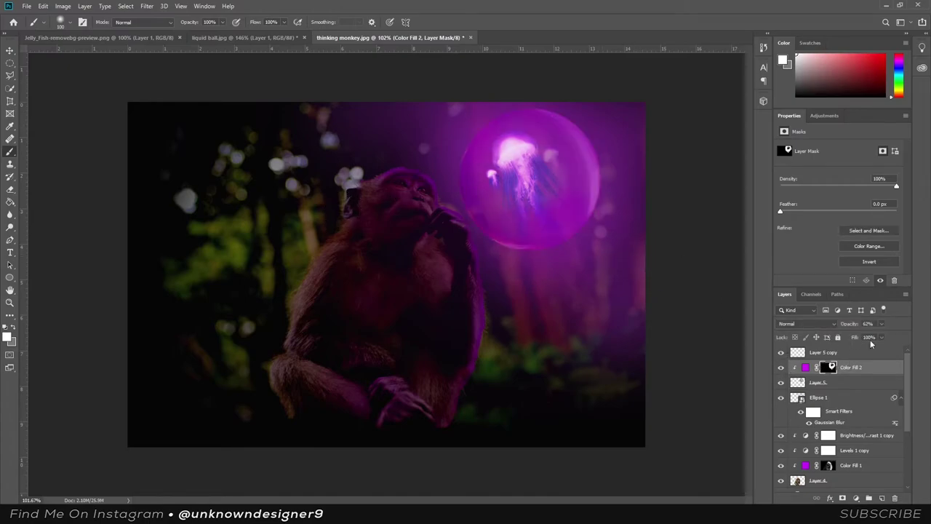
key(v)
scroll(823, 417, down, 5)
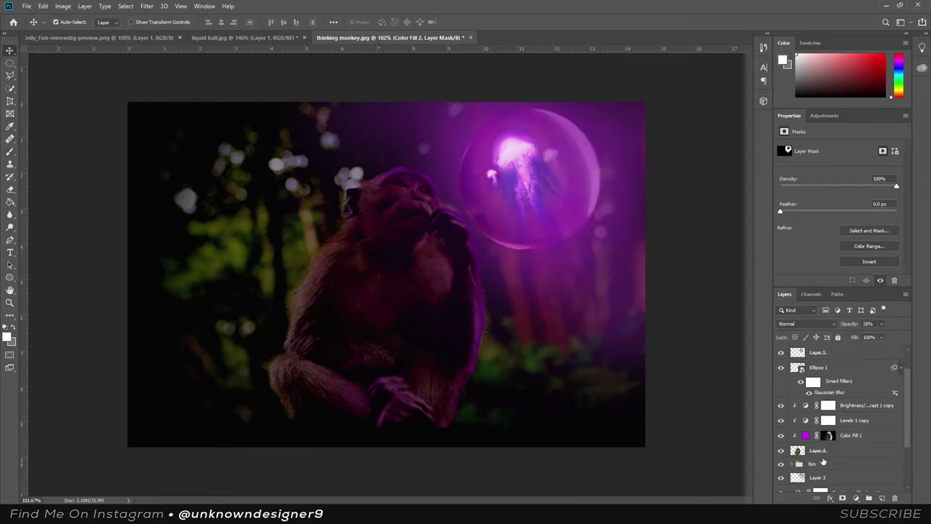
click(813, 420)
click(146, 6)
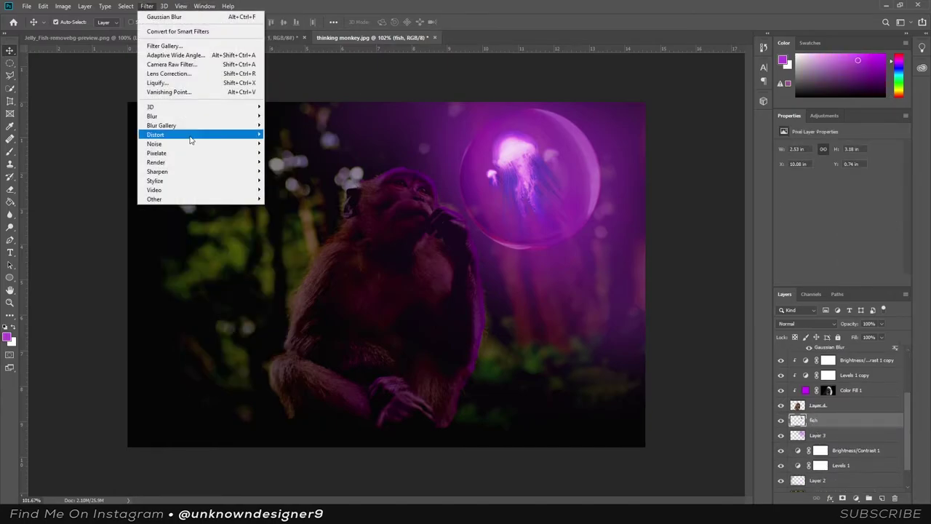
click(291, 181)
scroll(385, 276, up, 1)
Paint on Color Fill 1's mask at 13% brush opacity to lighten the tint on the monkey's chest.
click(827, 389)
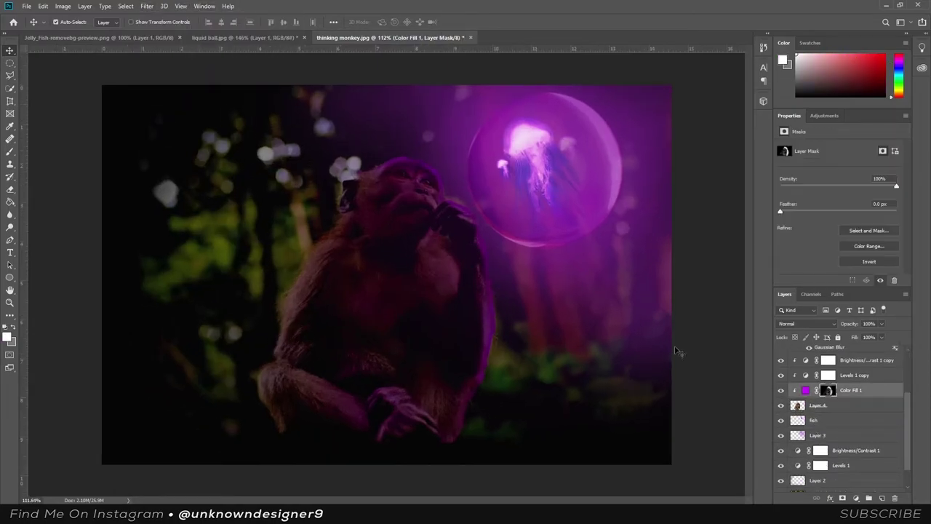
key(b)
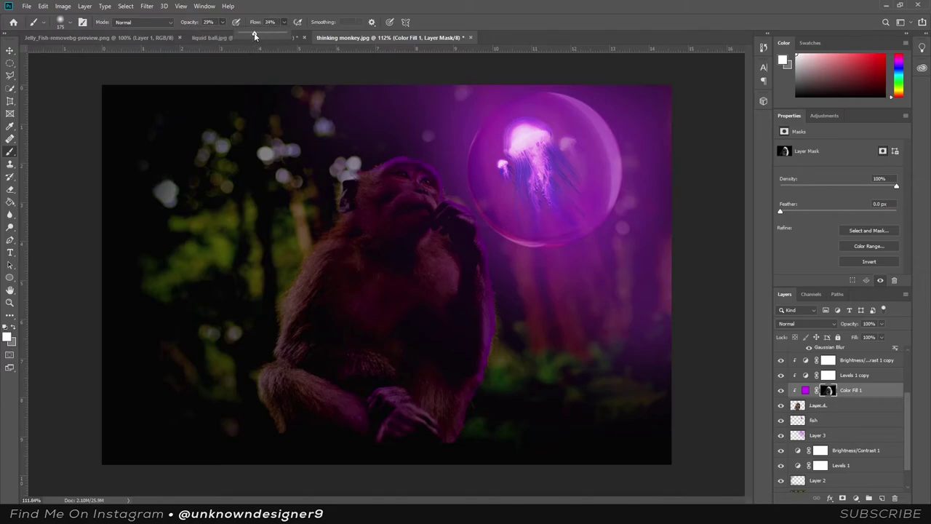
key(ctrl+2)
alt+click(372, 283)
click(826, 390)
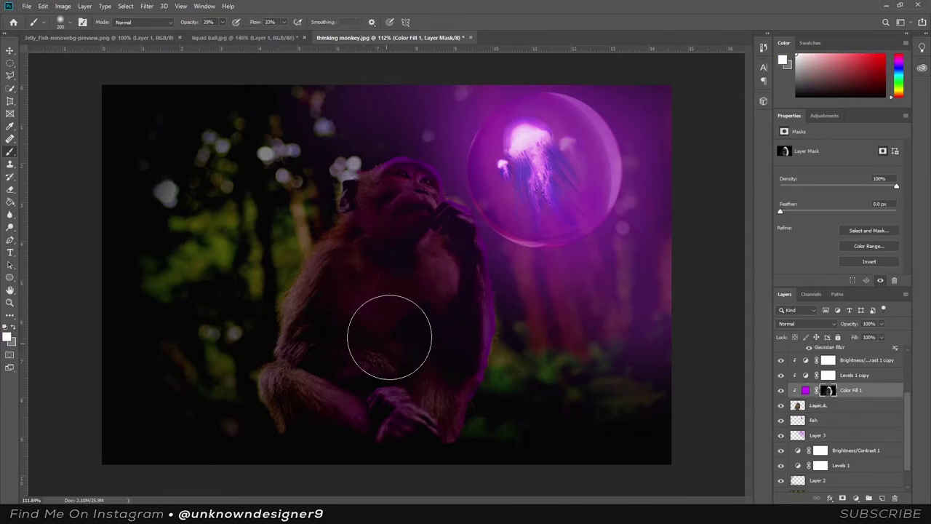
drag(222, 22, 210, 34)
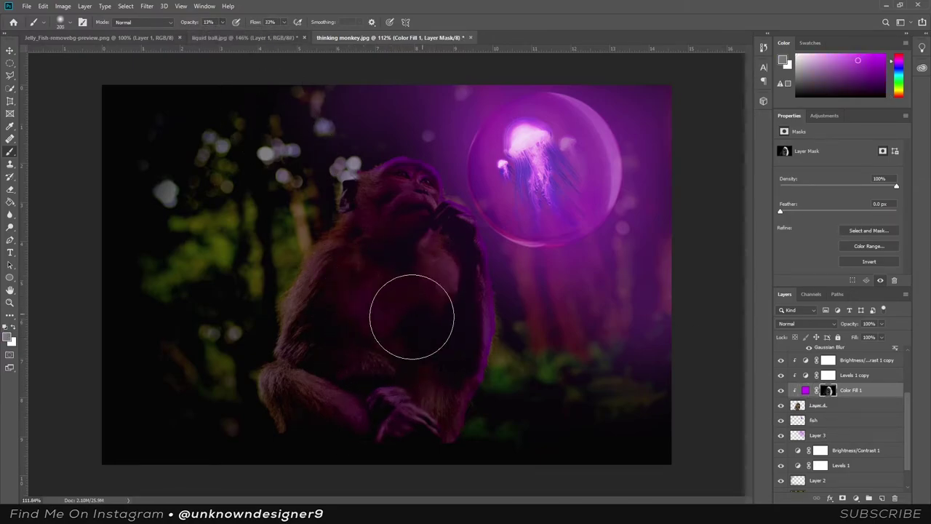
drag(411, 316, 432, 322)
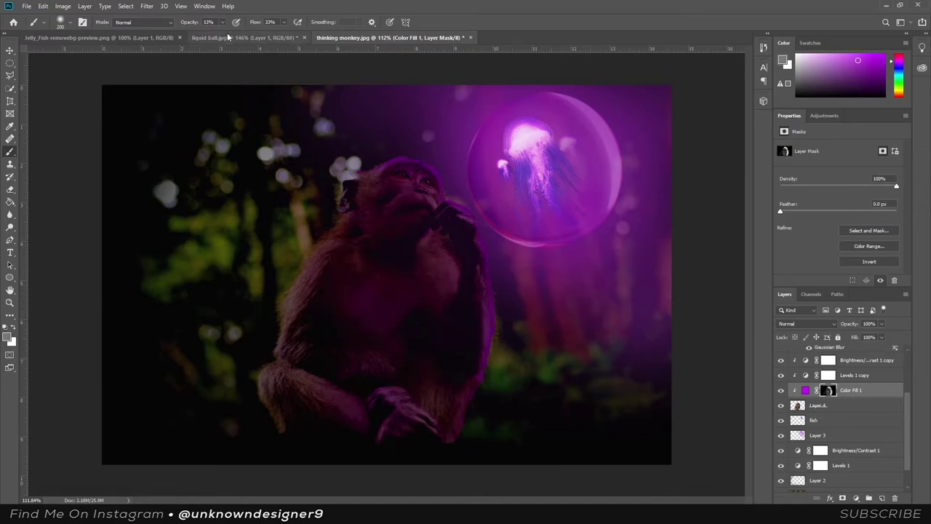
drag(216, 22, 218, 32)
Reset colours, shrink the brush, and swap to black for further mask painting.
key(d)
key(bracketleft)
key(bracketleft)
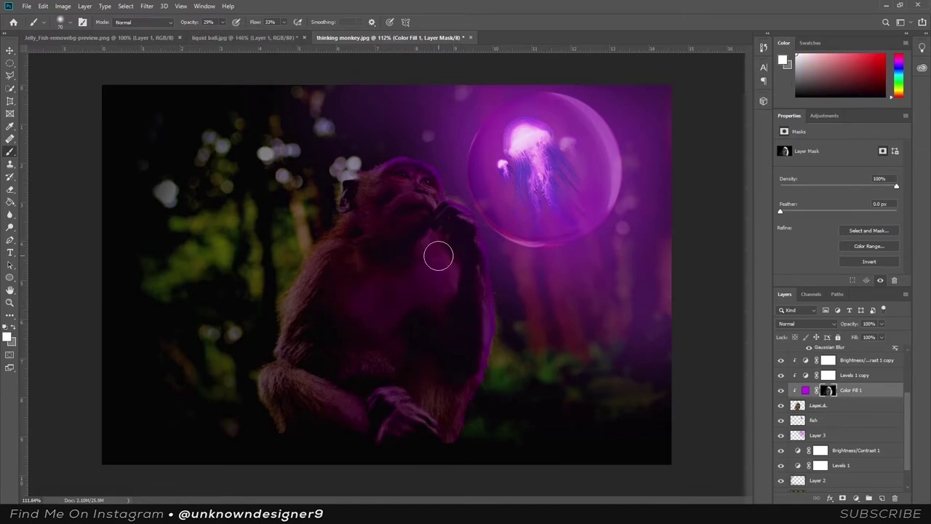
scroll(412, 274, up, 3)
scroll(425, 253, up, 2)
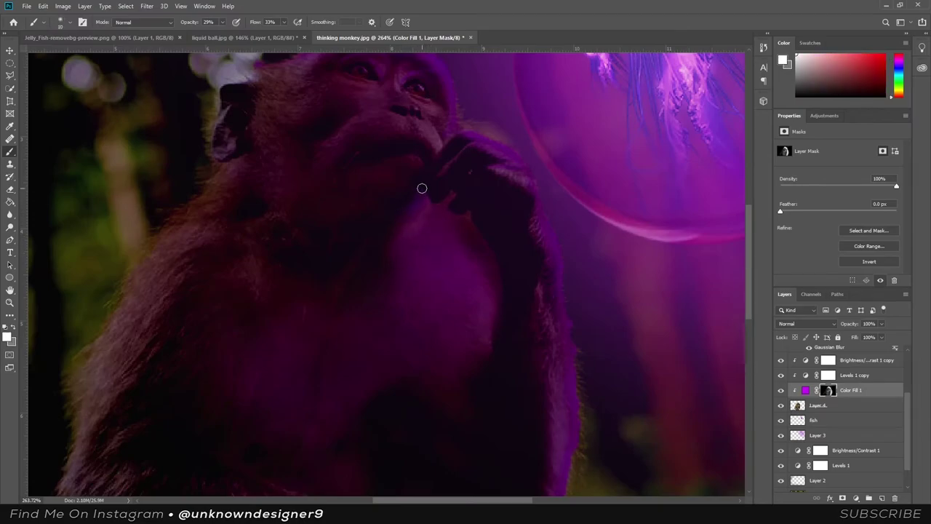
key(x)
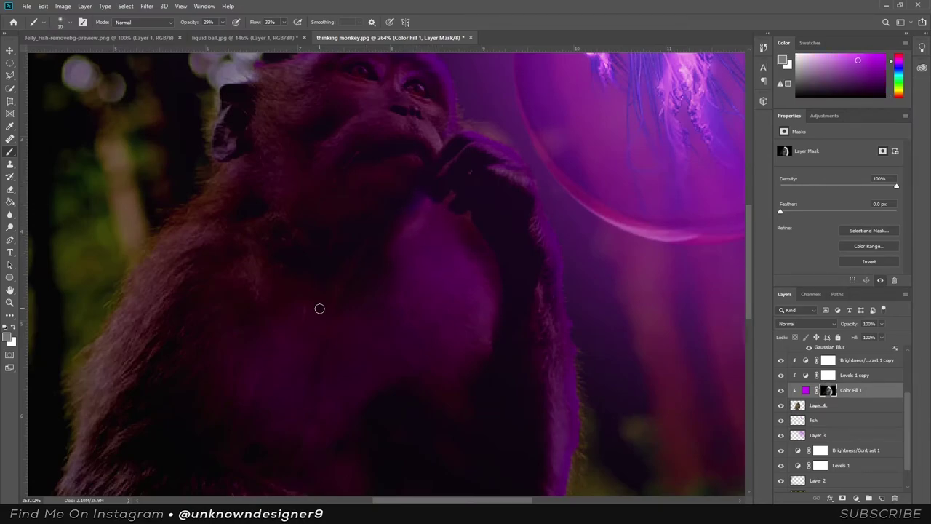
scroll(319, 308, down, 3)
scroll(453, 332, down, 2)
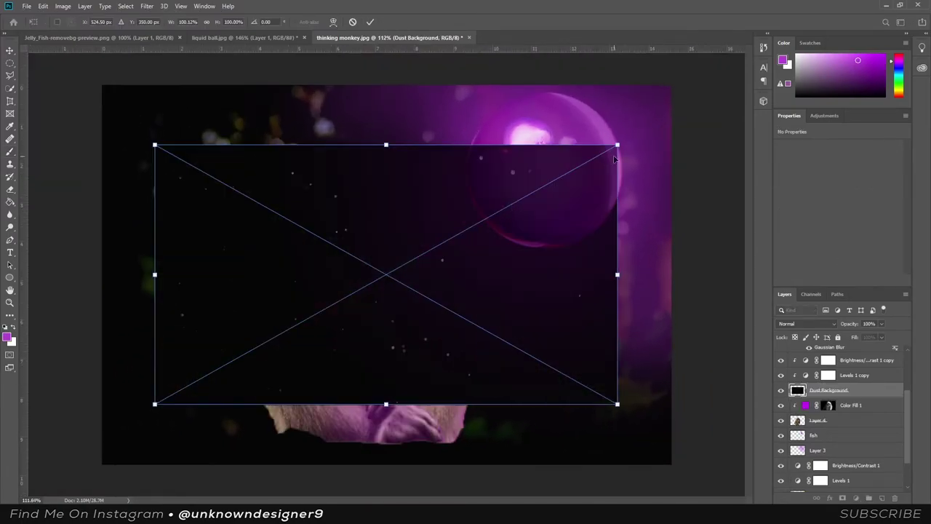
Scale the Dust Background to cover the canvas and set it to Screen blend mode.
drag(616, 145, 723, 85)
drag(386, 458, 386, 466)
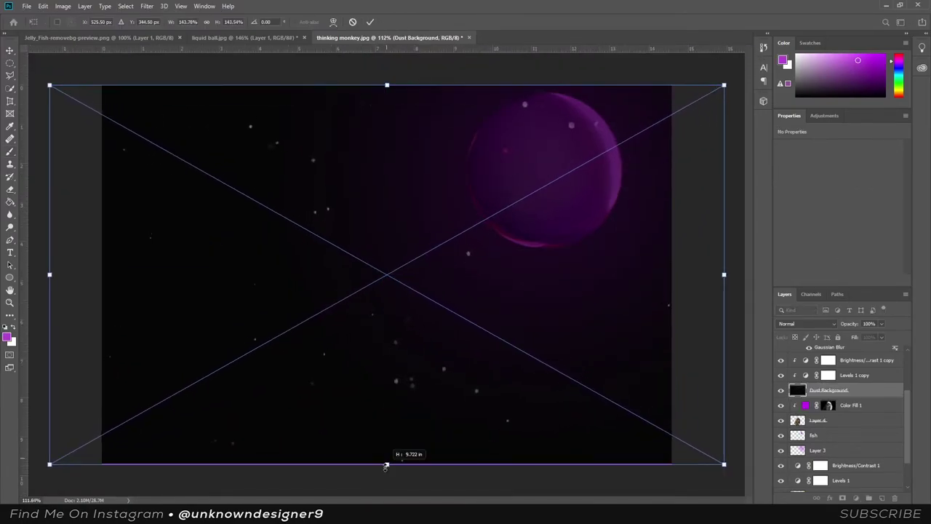
click(370, 22)
click(806, 324)
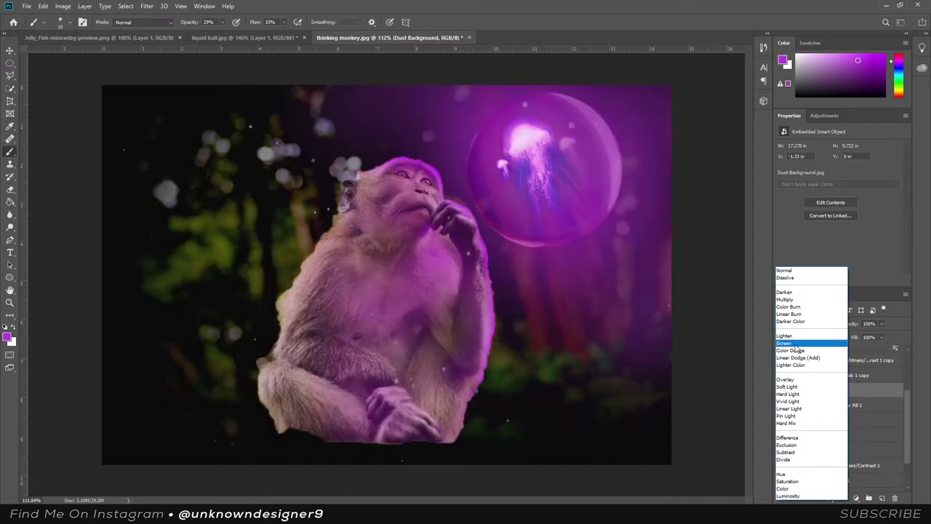
click(784, 342)
Clip Brightness/Contrast 1 copy to the layer below and lower the dust layer's opacity.
scroll(836, 407, up, 1)
click(828, 419)
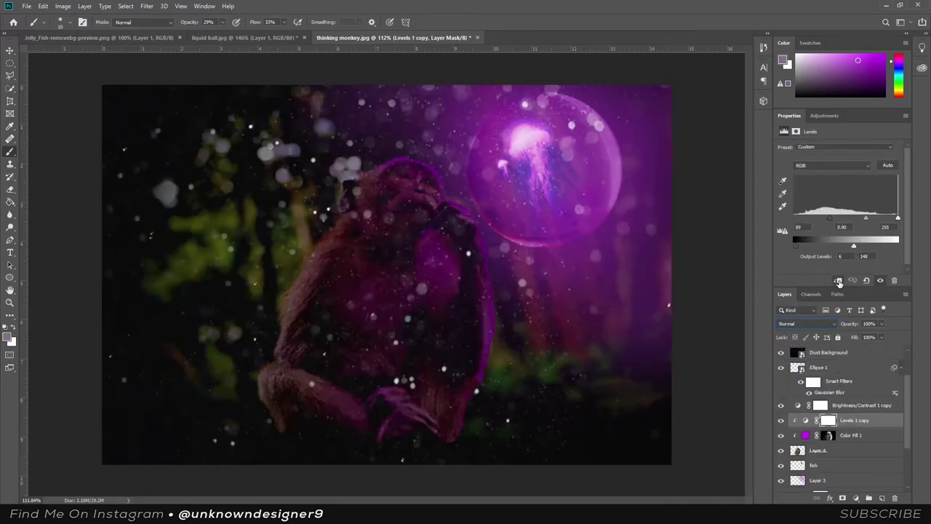
click(858, 405)
click(839, 280)
click(827, 352)
drag(864, 332, 854, 334)
key(ctrl+minus)
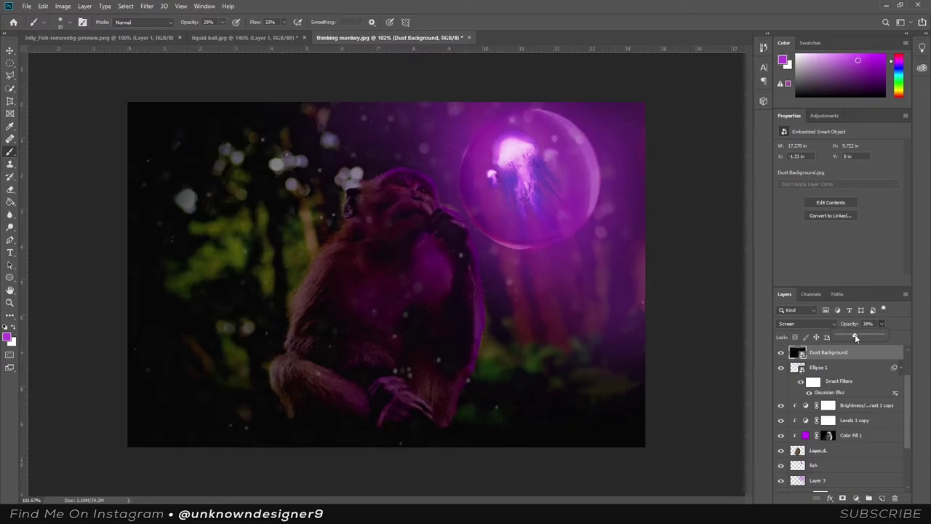
Raise Brightness/Contrast 1 copy brightness to 24 and adjust its contrast.
click(829, 450)
click(857, 405)
drag(837, 175, 843, 176)
drag(835, 193, 855, 193)
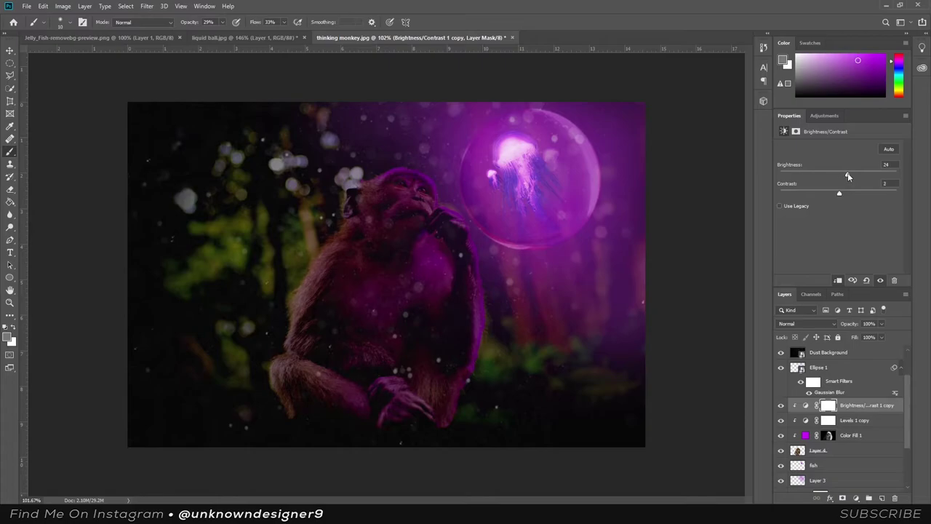
Paint Color Fill 1's mask with a large 15%-opacity brush to reduce the tint on the face.
click(829, 436)
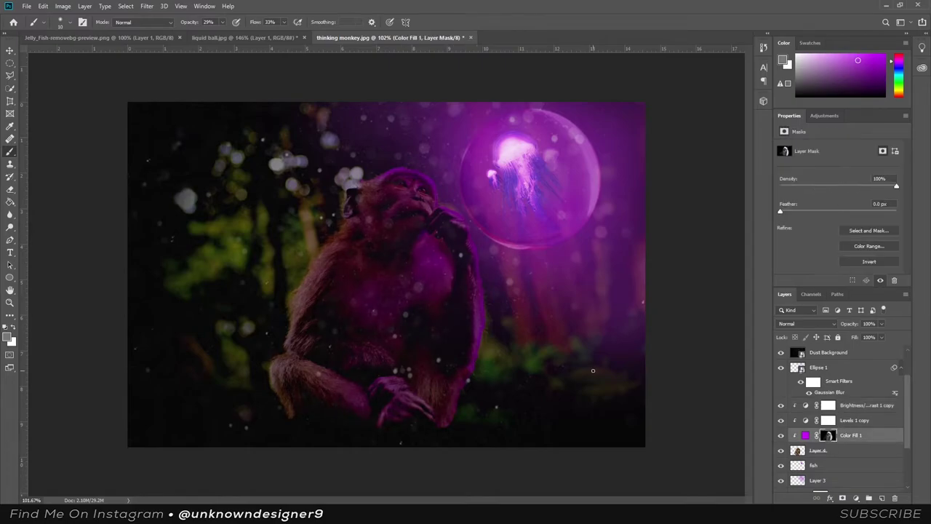
key(bracketright)
key(bracketright)
key(bracketright)
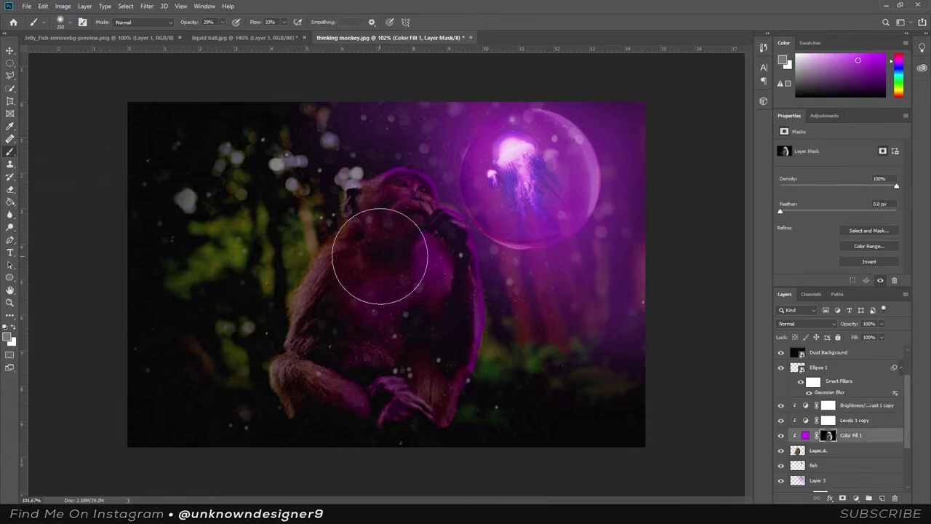
key(d)
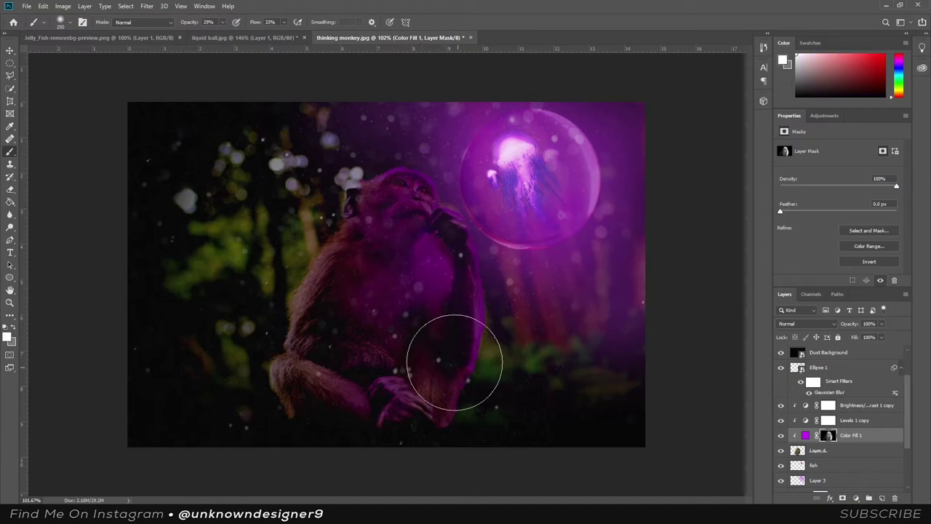
scroll(433, 298, up, 3)
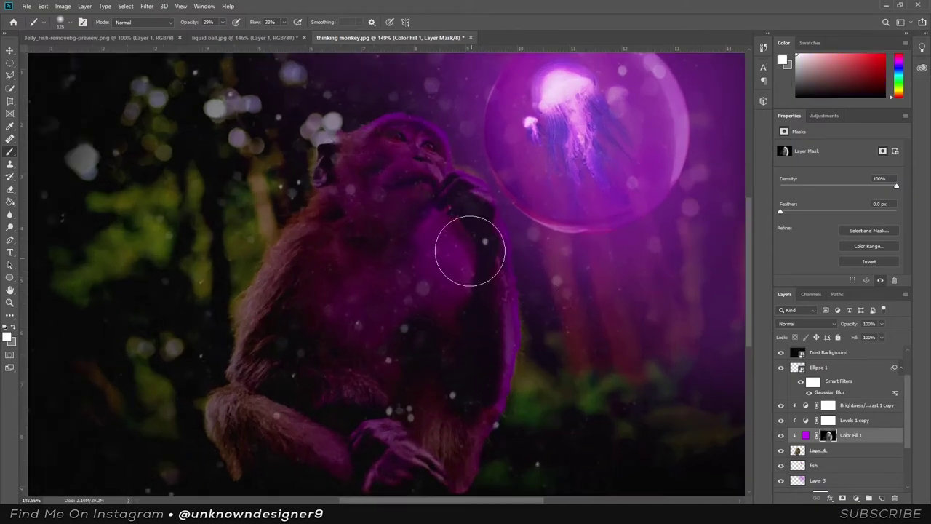
scroll(385, 145, down, 2)
key(1)
key(5)
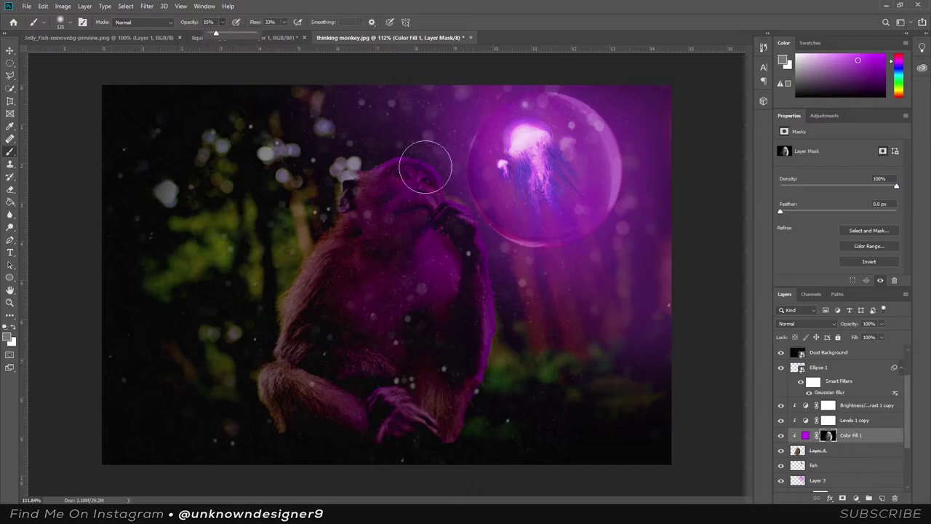
scroll(407, 196, up, 2)
scroll(436, 182, up, 1)
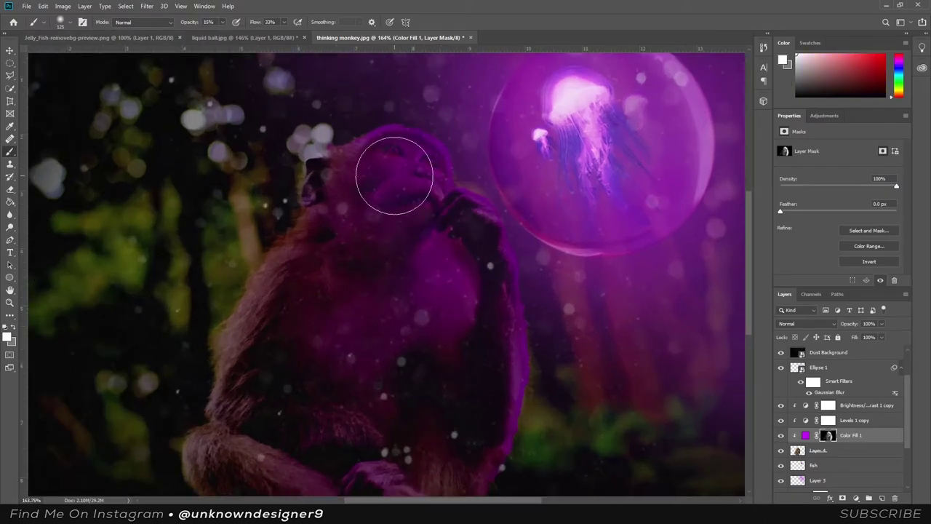
drag(395, 176, 370, 191)
With a smaller brush and swapped colours, brush purple tint onto the monkey's lower arm.
key([)
key([)
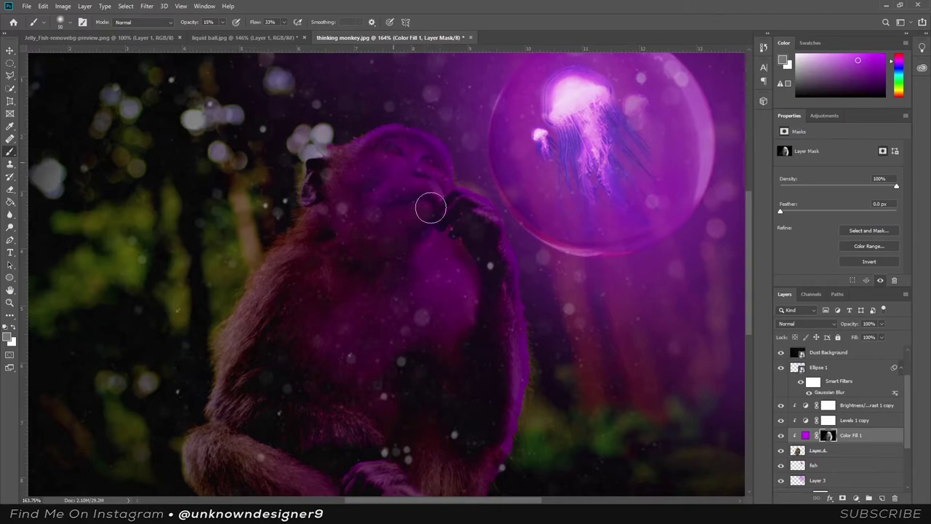
scroll(463, 422, down, 2)
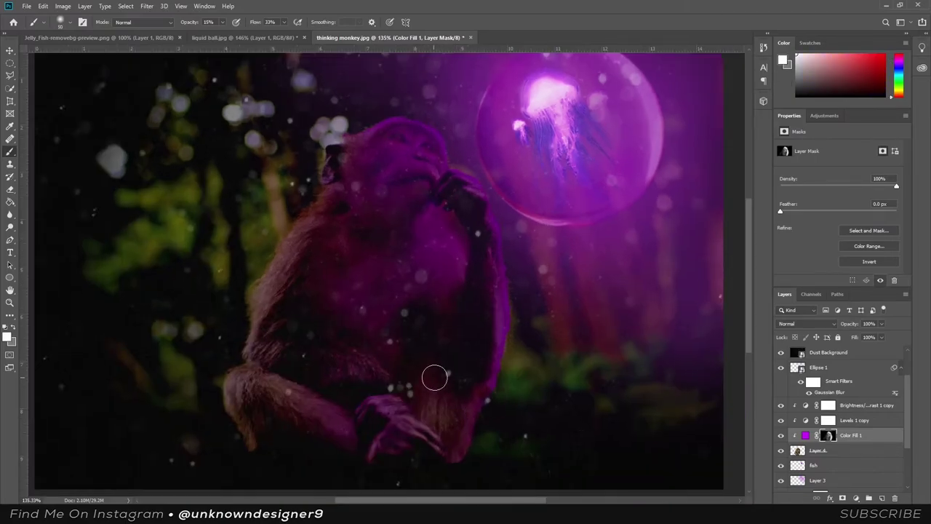
scroll(426, 433, down, 1)
scroll(426, 429, down, 1)
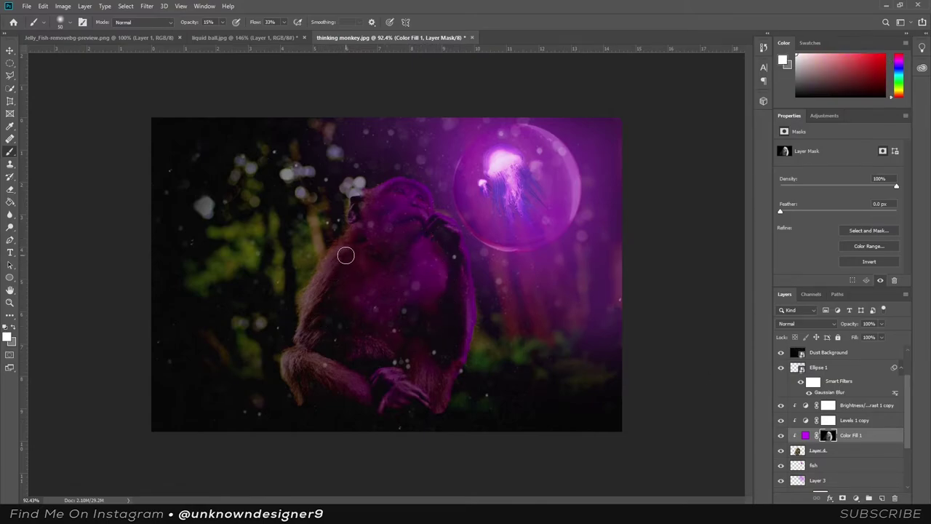
key(x)
key(x)
drag(356, 359, 364, 361)
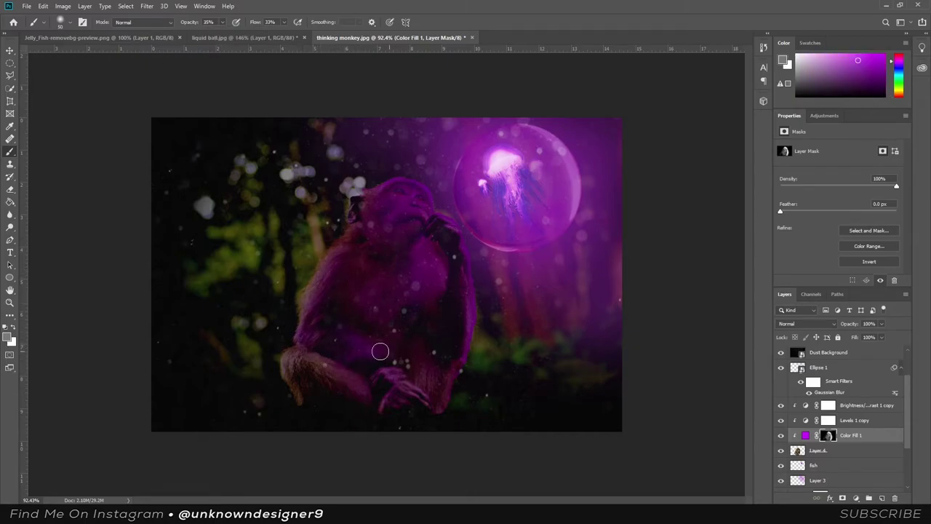
scroll(314, 393, up, 3)
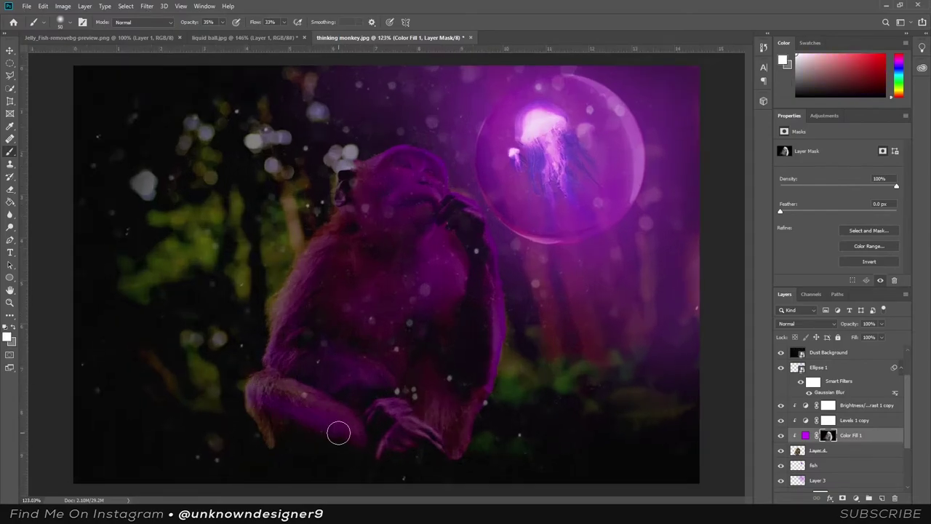
Erase the purple tint left of the monkey's head and shoulder and from its lower leg.
click(10, 189)
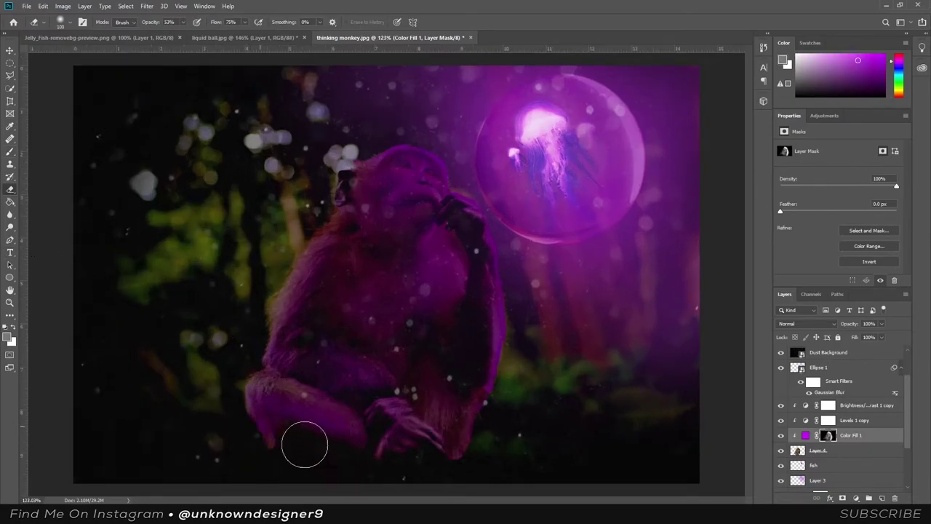
drag(312, 95, 262, 291)
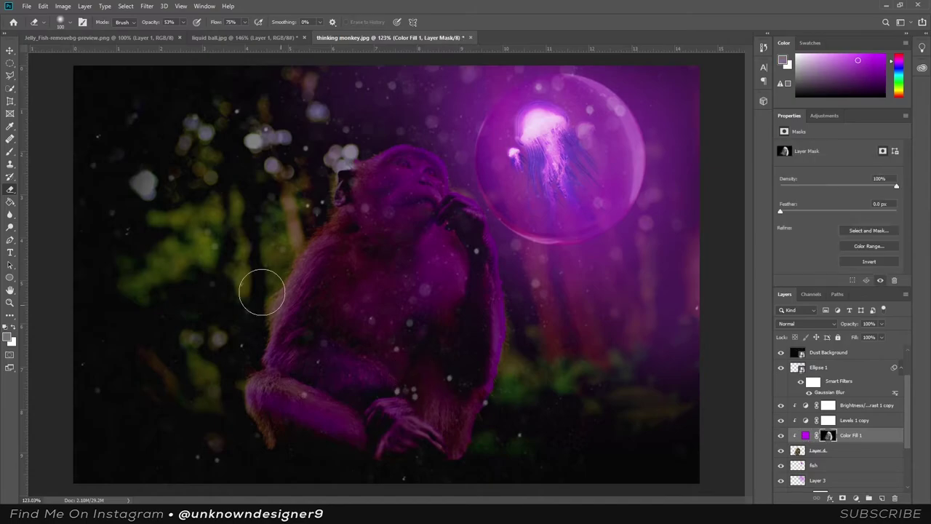
mouse_move(328, 425)
mouse_down()
mouse_move(349, 430)
mouse_move(297, 423)
mouse_up()
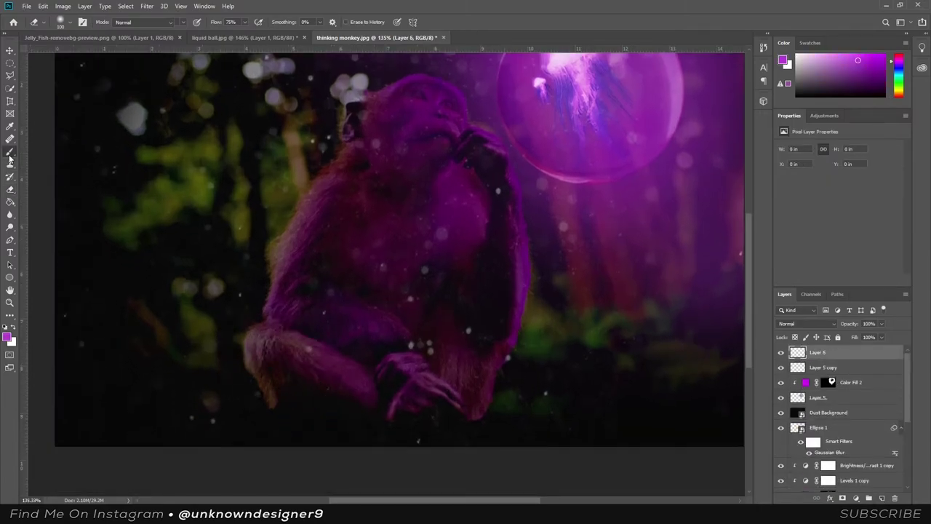
Paint soft brush strokes along the monkey's arm edge and up its back.
click(9, 153)
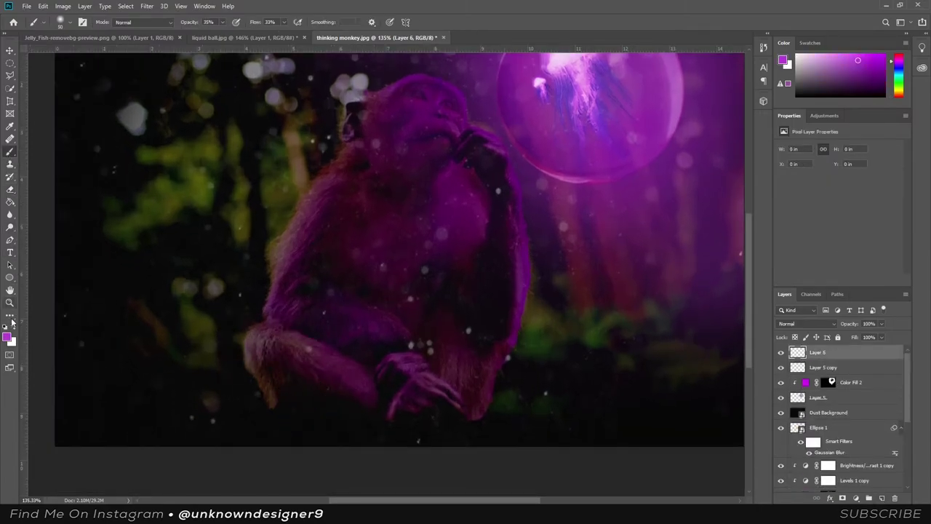
drag(263, 363, 241, 375)
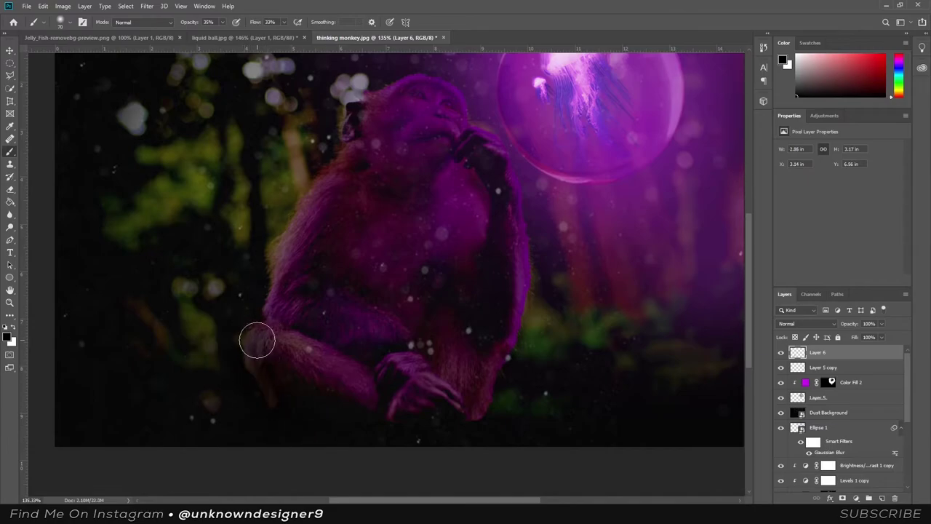
drag(257, 339, 253, 253)
scroll(318, 208, up, 2)
scroll(373, 308, down, 2)
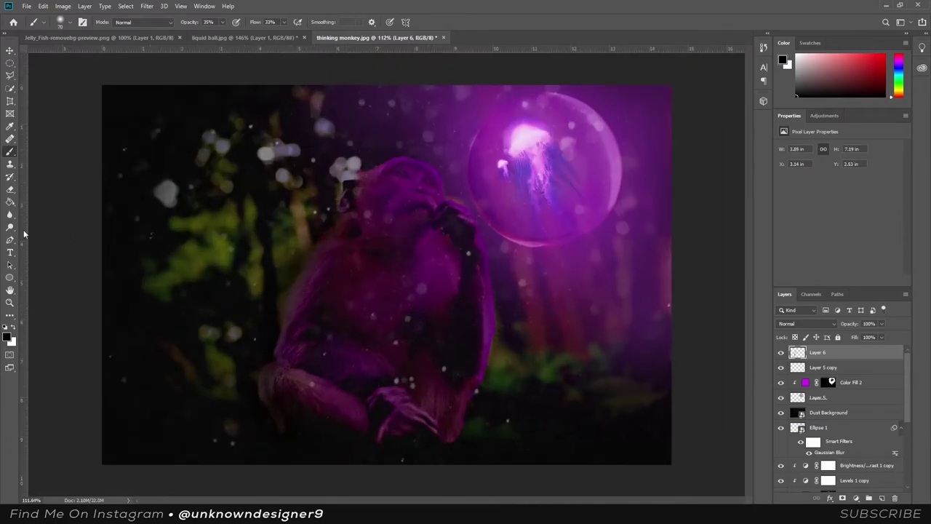
Rasterize the Dust Background layer and erase the dark dust covering the monkey.
key(e)
scroll(182, 291, down, 2)
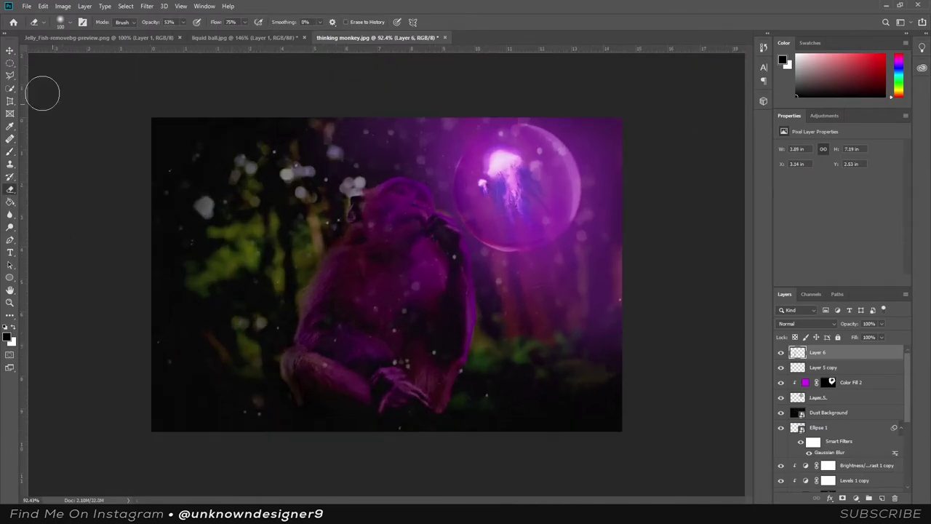
key(v)
click(836, 412)
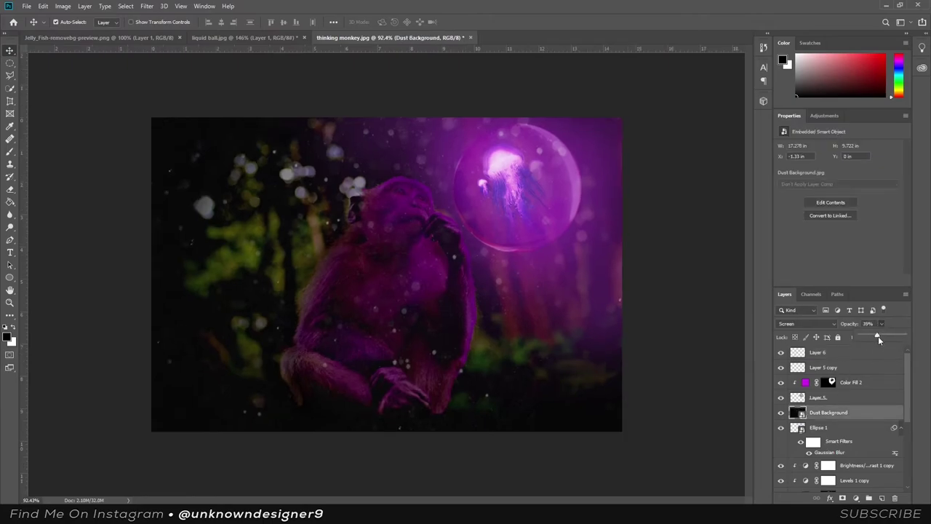
right_click(10, 189)
click(51, 191)
click(468, 224)
key(Return)
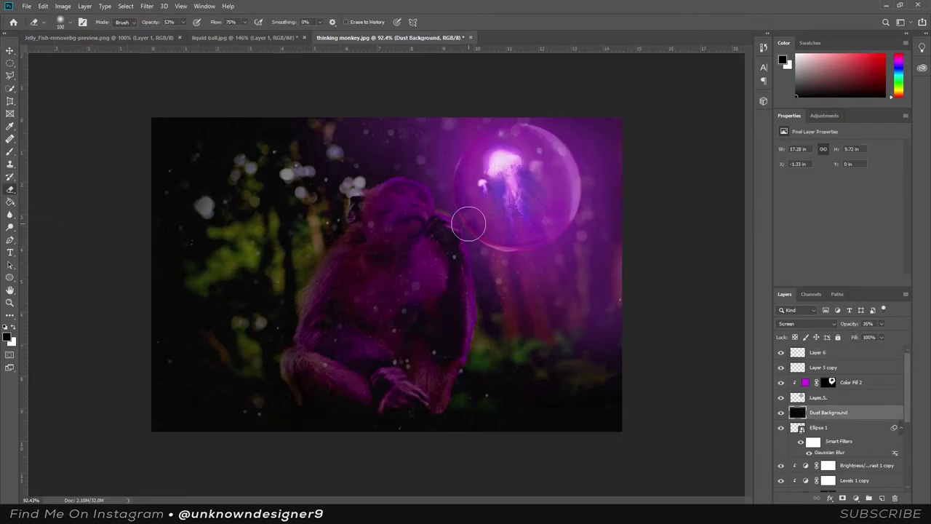
drag(333, 217, 367, 130)
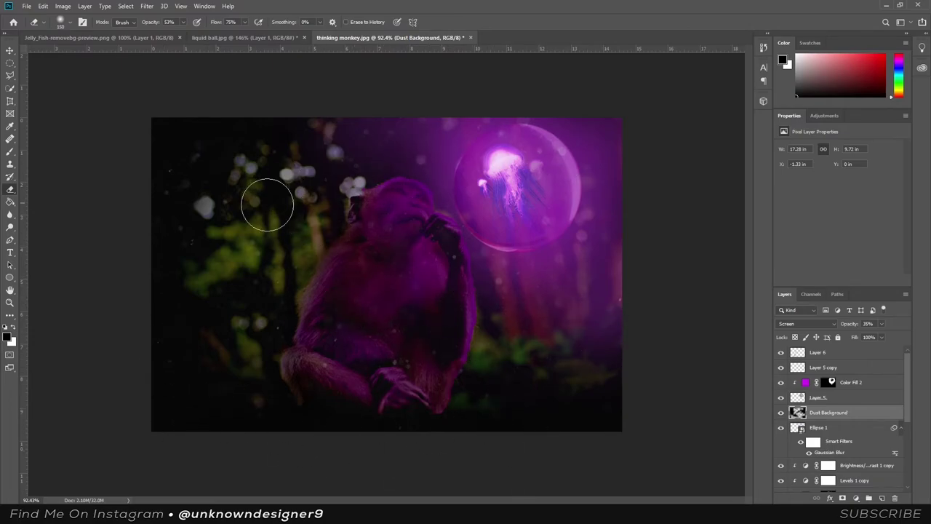
scroll(480, 369, down, 1)
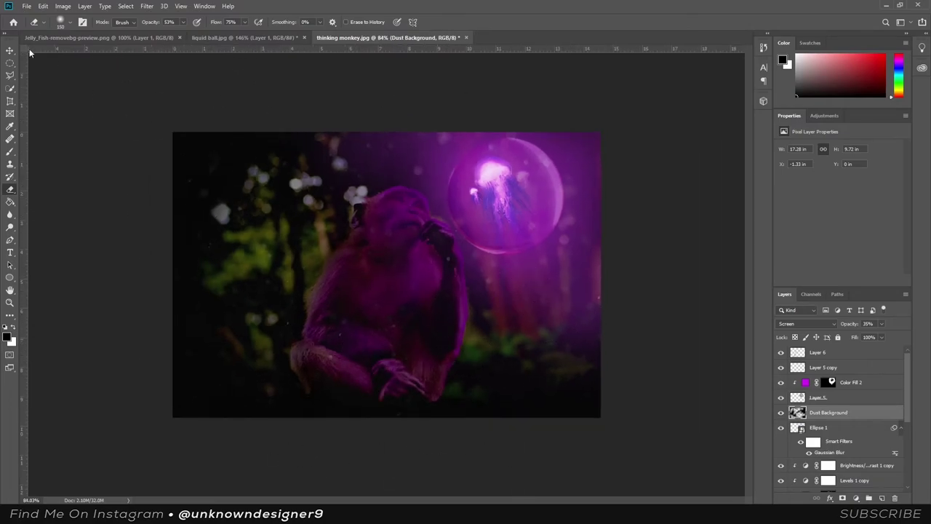
Raise Color Fill 2 opacity to 45% and Color Fill 1 to nearly 100%.
key(v)
click(831, 382)
click(880, 323)
drag(877, 333, 880, 337)
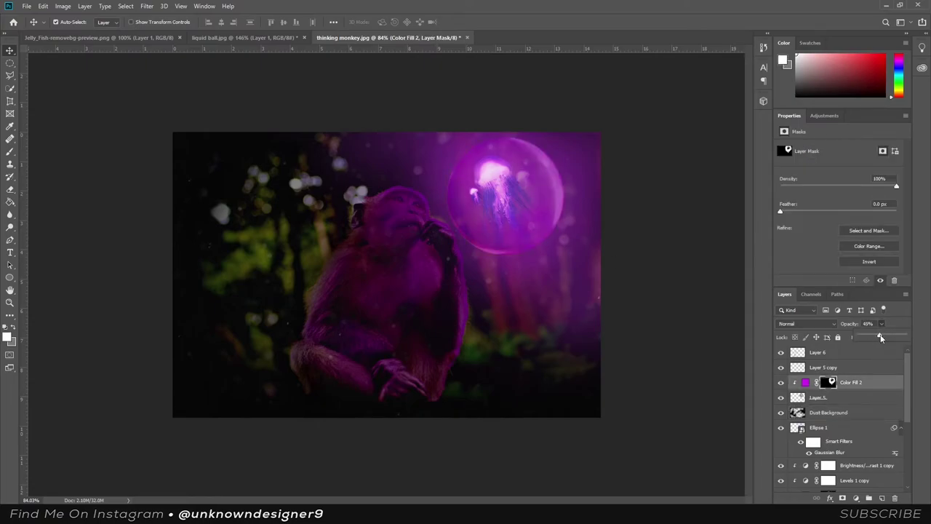
scroll(831, 429, down, 2)
click(844, 465)
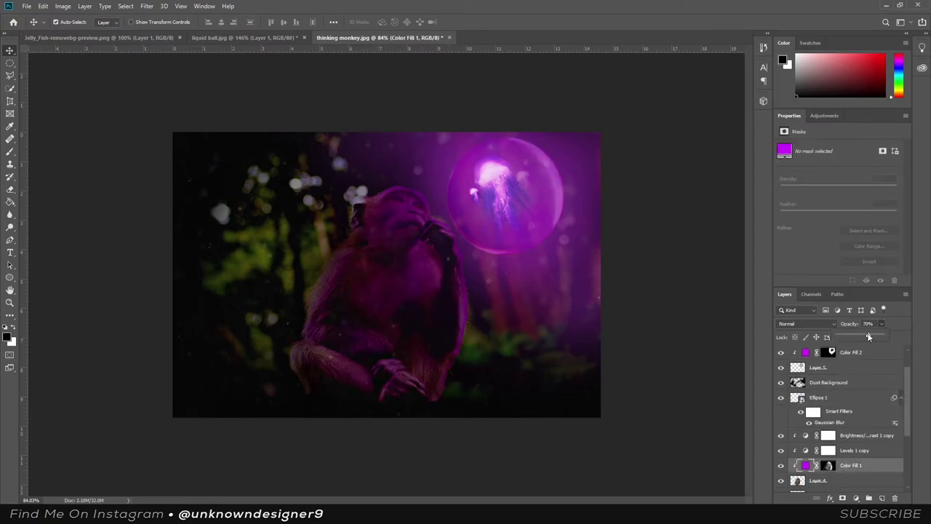
drag(868, 336, 874, 337)
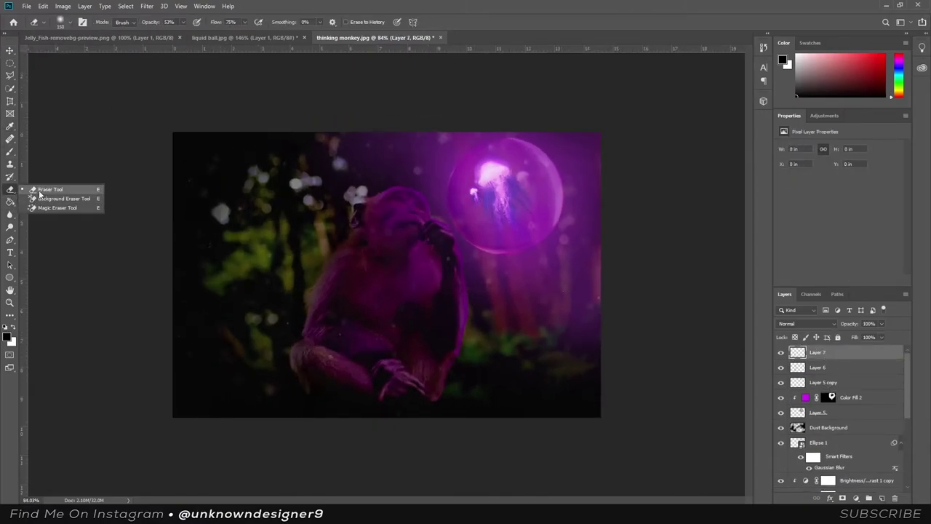
Sample a purple and paint a soft glow over the jellyfish bubble on Layer 7 at 18% opacity.
click(10, 125)
click(7, 336)
click(489, 207)
click(818, 332)
key(b)
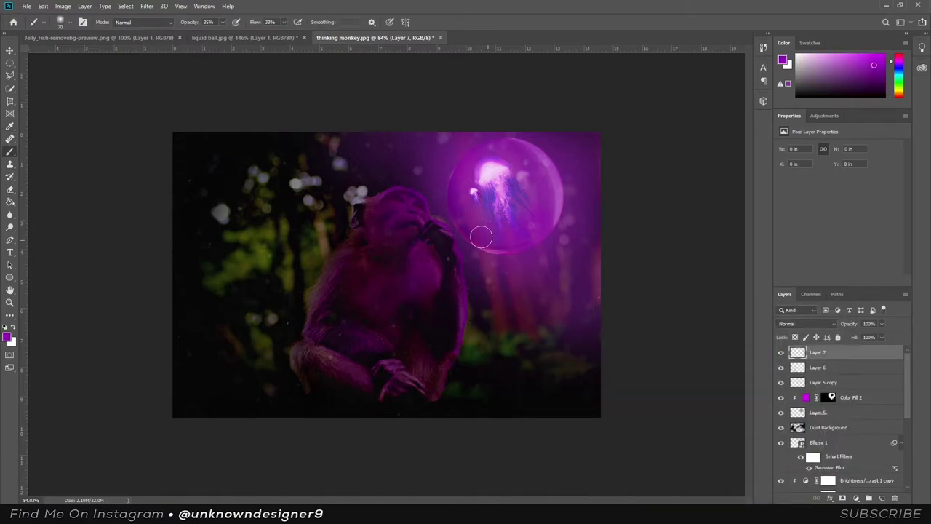
drag(495, 205, 524, 189)
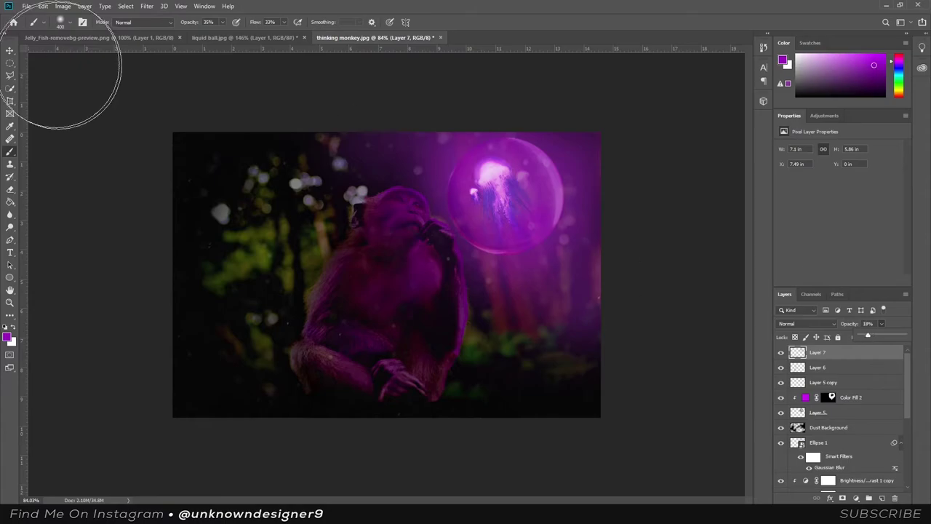
click(10, 50)
Zoom in and check the Color Fill 1 and Brightness/Contrast 1 copy layers before returning to Layer 7.
scroll(853, 419, down, 3)
scroll(853, 420, down, 3)
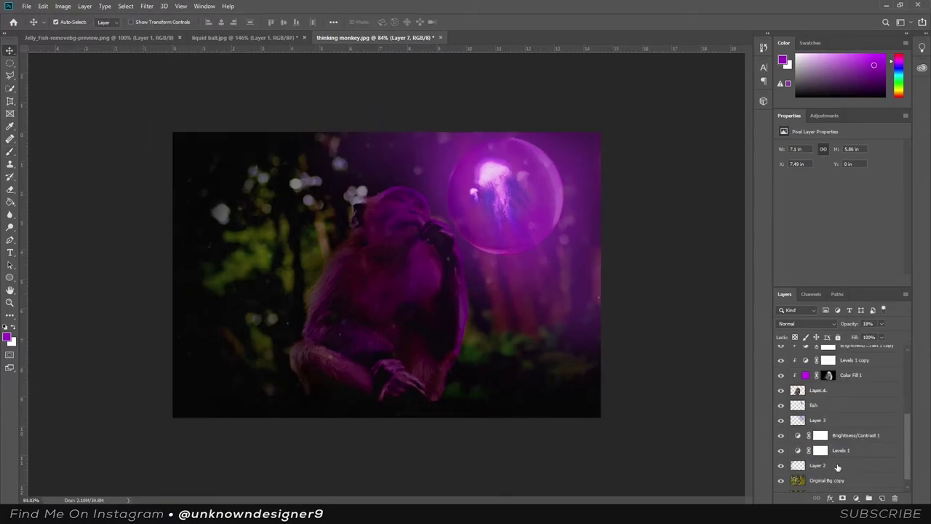
click(851, 454)
click(882, 324)
key(ctrl+plus)
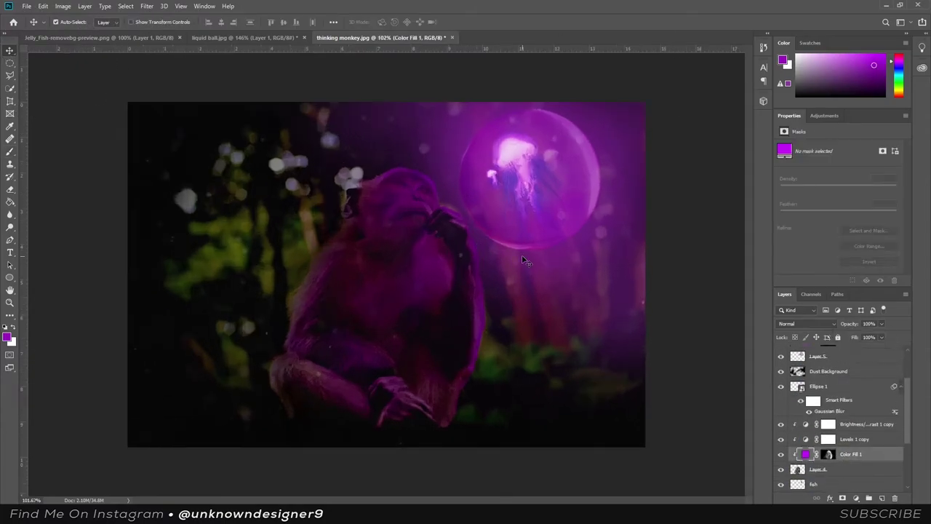
click(828, 428)
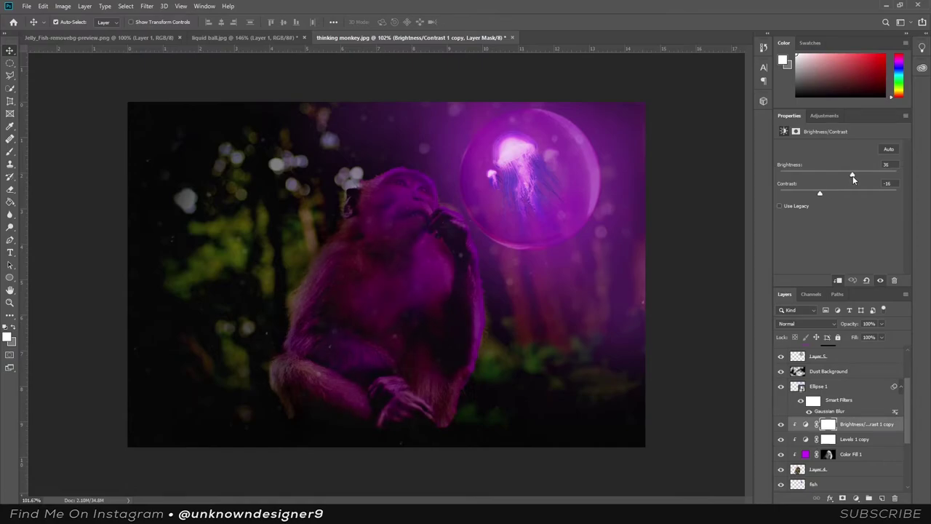
scroll(858, 402, up, 3)
click(794, 353)
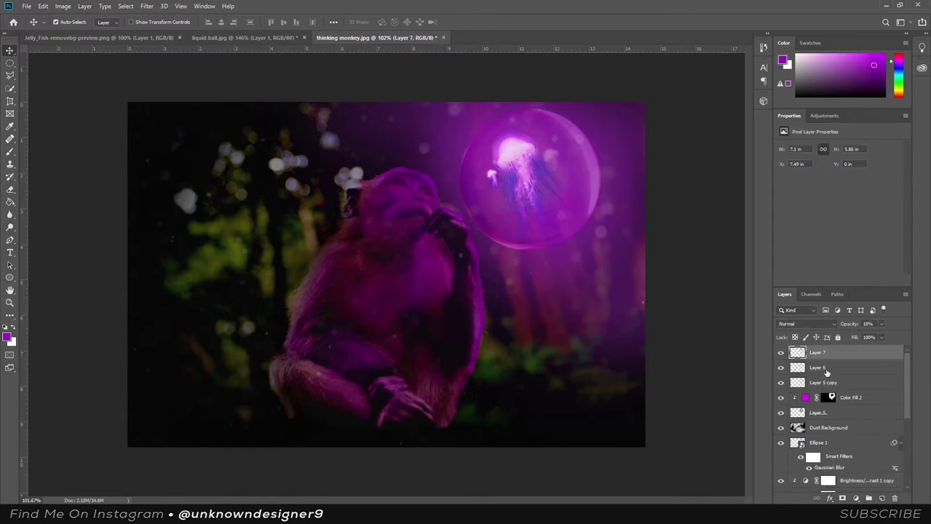
Paint soft black shading up the monkey's body on Layer 6 and set it to 98% opacity.
click(826, 370)
click(10, 152)
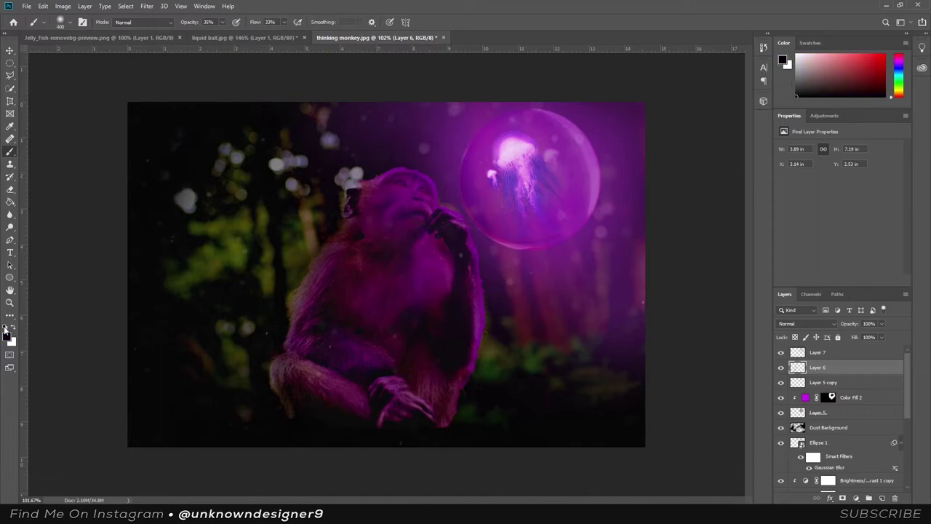
drag(291, 218, 260, 353)
key(bracketleft)
key(bracketleft)
key(bracketleft)
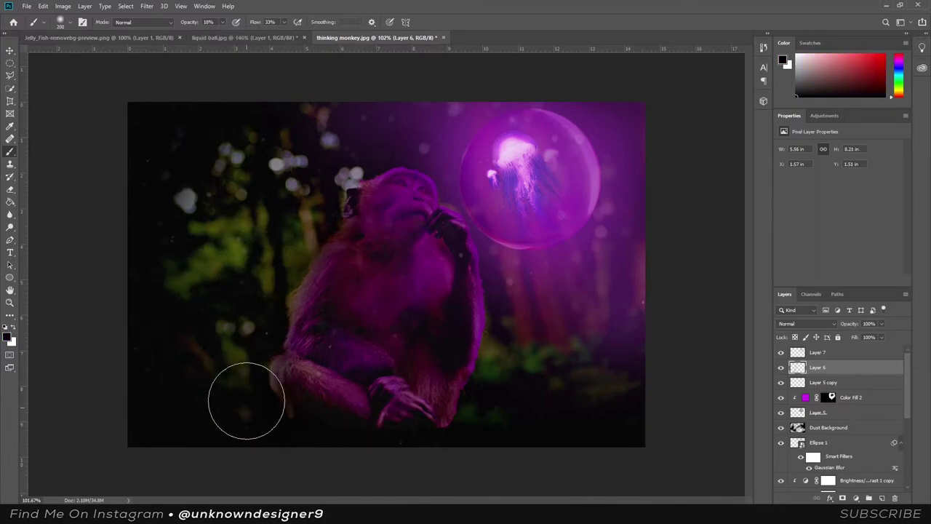
drag(299, 284, 322, 218)
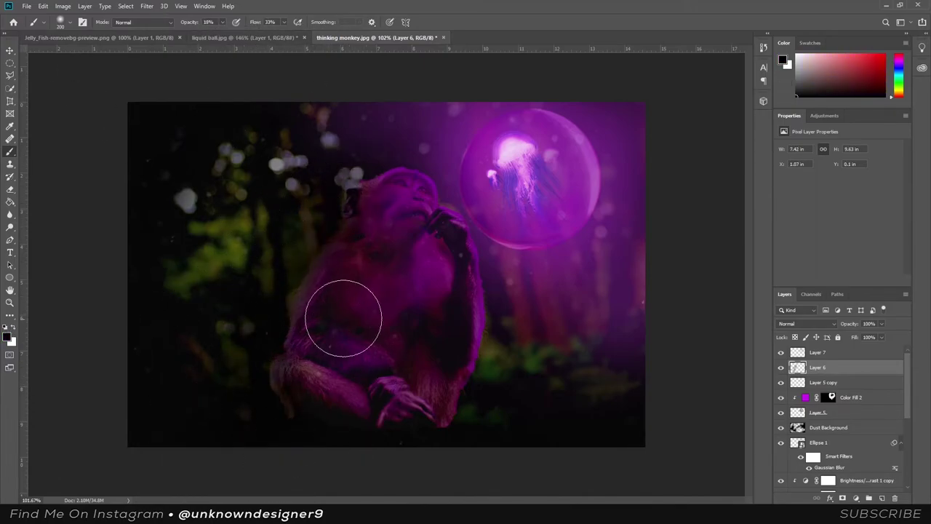
scroll(365, 342, down, 2)
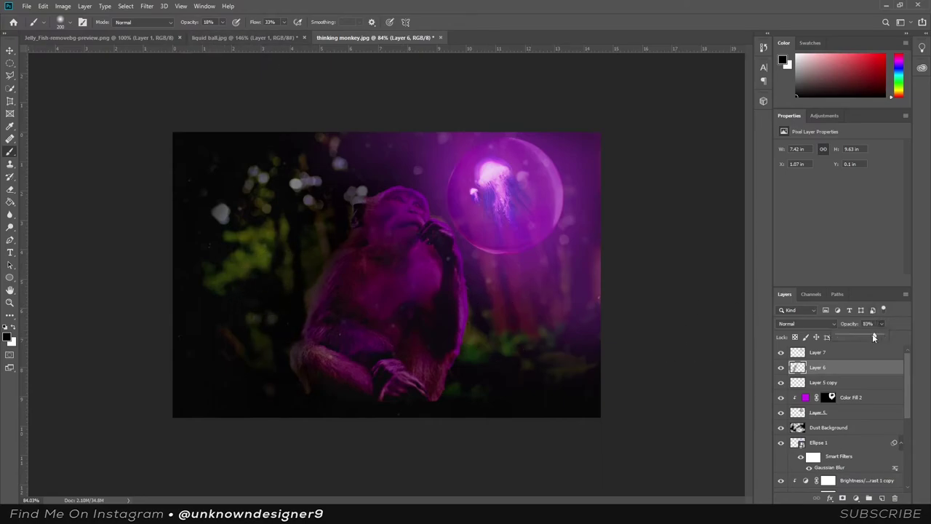
drag(878, 336, 881, 337)
scroll(349, 284, up, 3)
Select the Color Fill 1 mask and edit it along the monkey's shoulder and arm.
key(e)
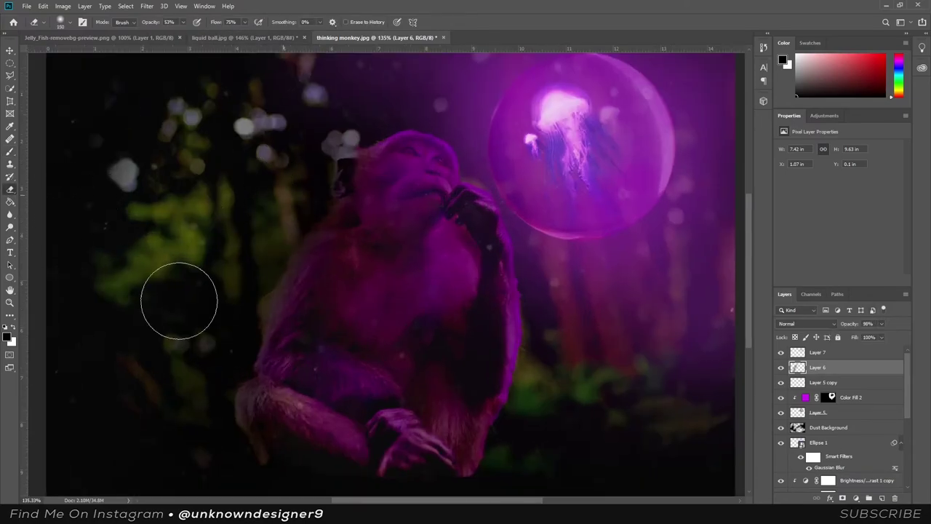
scroll(222, 245, down, 2)
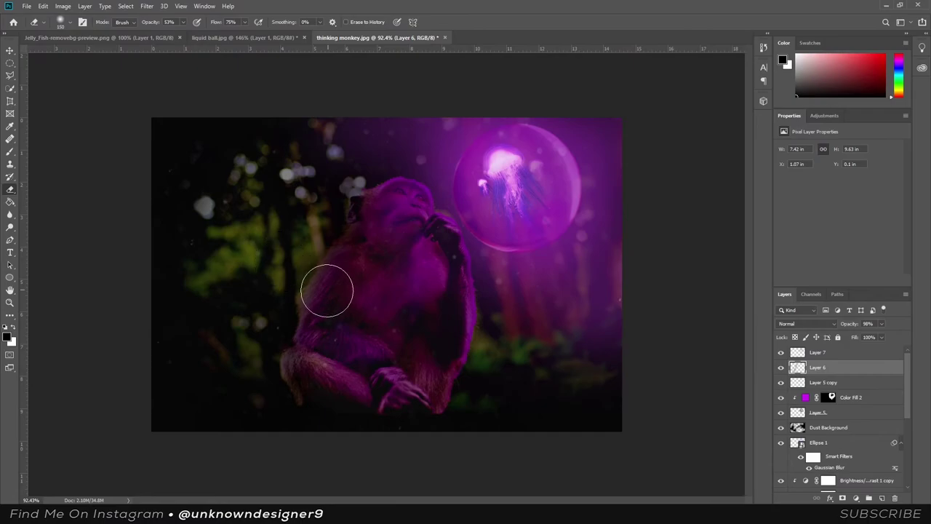
scroll(326, 289, up, 2)
click(827, 397)
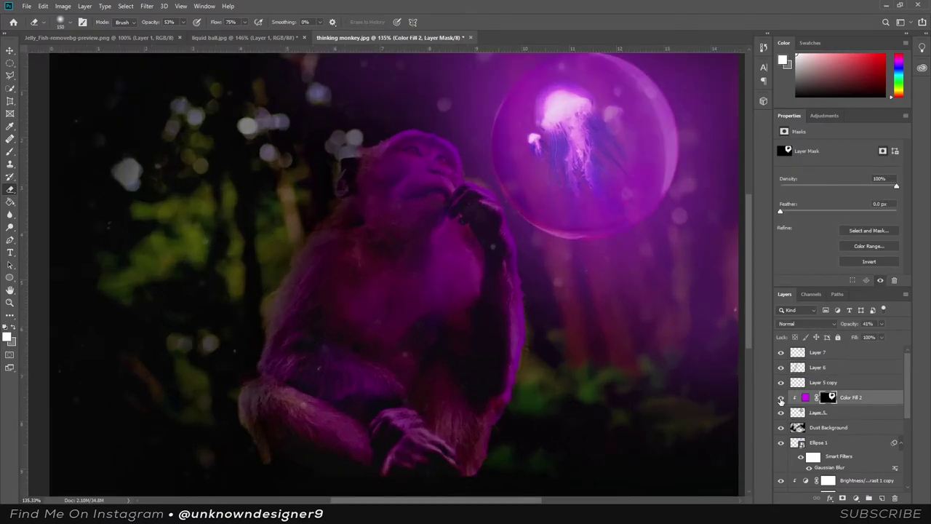
scroll(815, 410, down, 3)
click(811, 451)
drag(274, 293, 252, 362)
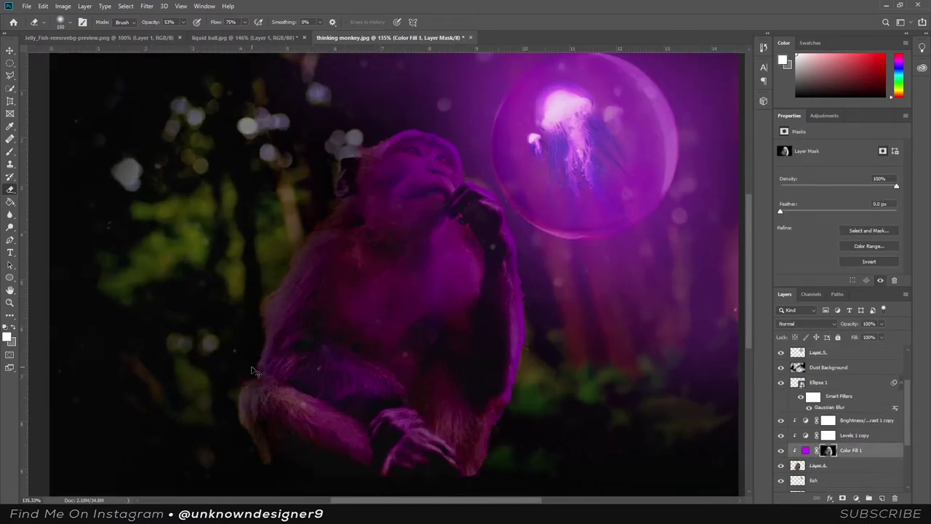
Reset colours to black and white and paint white on the mask to restore purple along the arm.
click(12, 153)
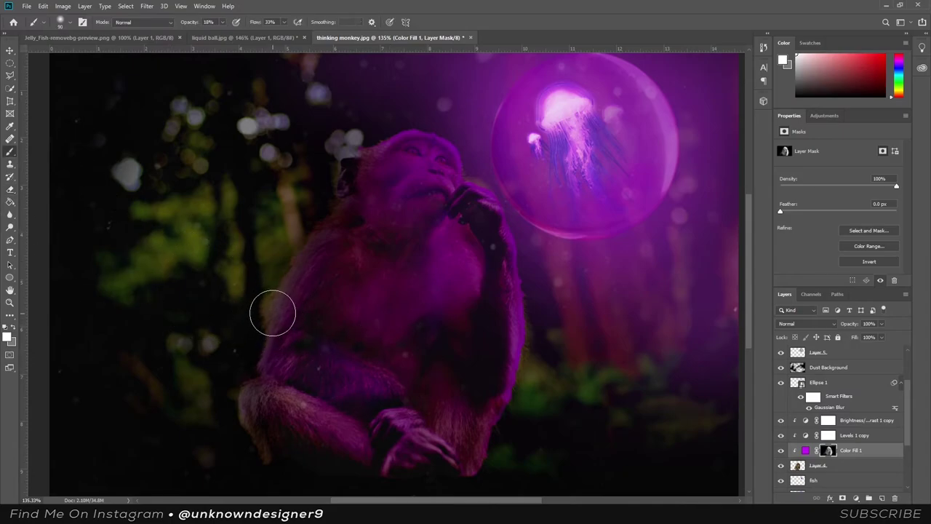
key(ctrl+2)
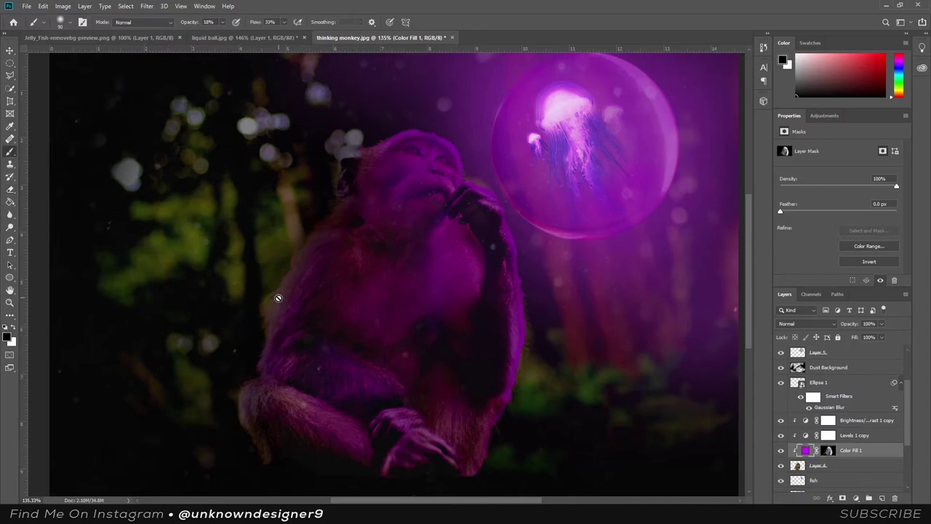
key(ctrl+backslash)
key(x)
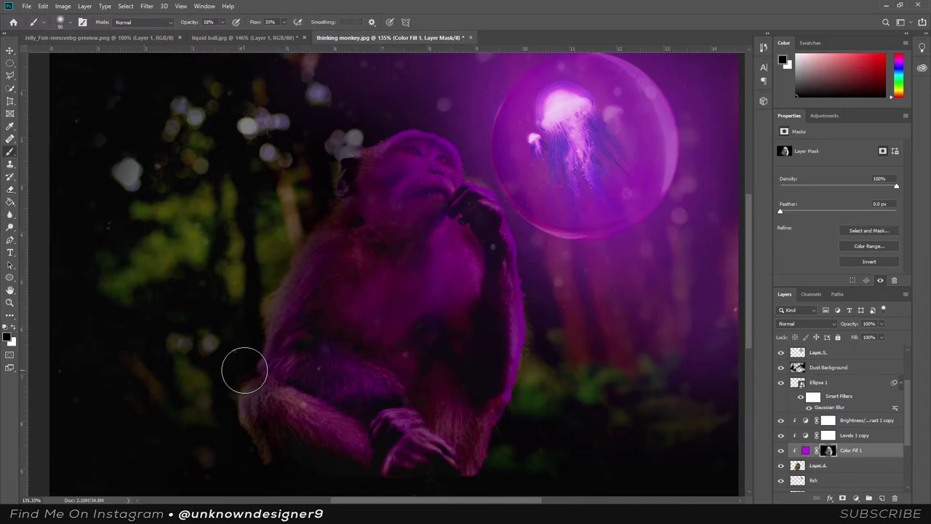
scroll(258, 399, down, 3)
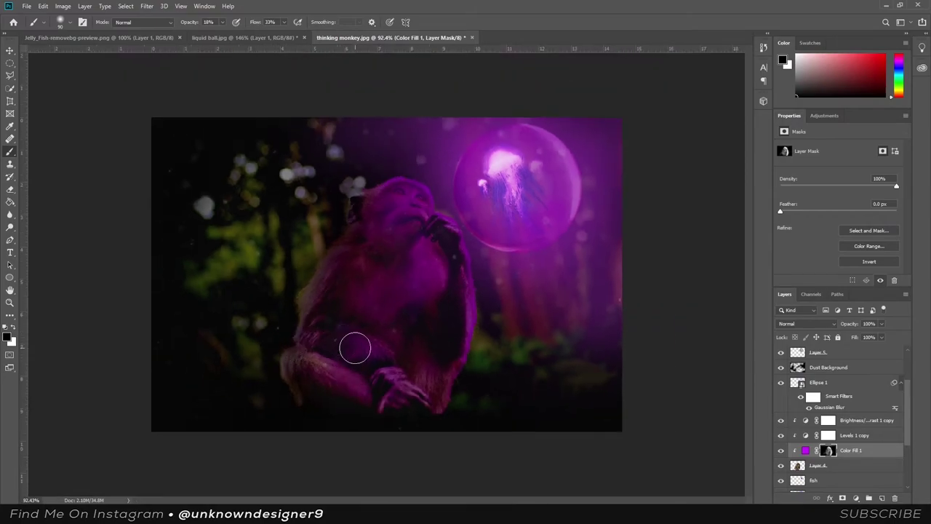
key(v)
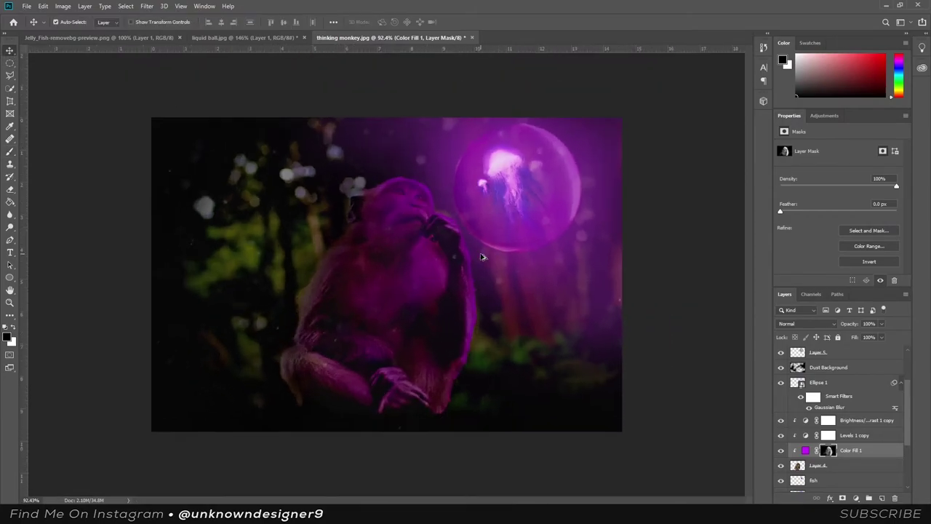
scroll(378, 277, up, 1)
scroll(379, 276, up, 2)
click(9, 155)
key(x)
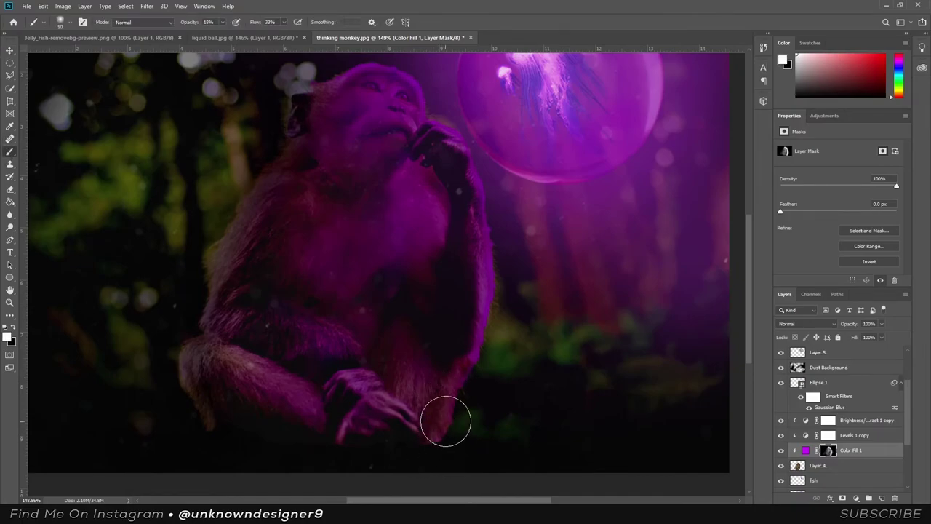
drag(418, 382, 425, 434)
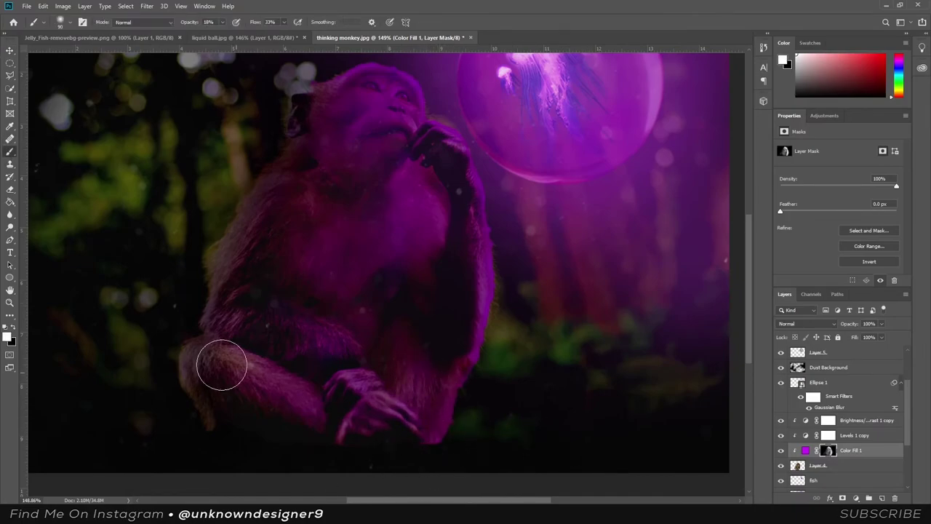
Place the particles image over the scene and scale it down.
scroll(222, 363, down, 2)
scroll(484, 239, down, 1)
drag(596, 150, 556, 176)
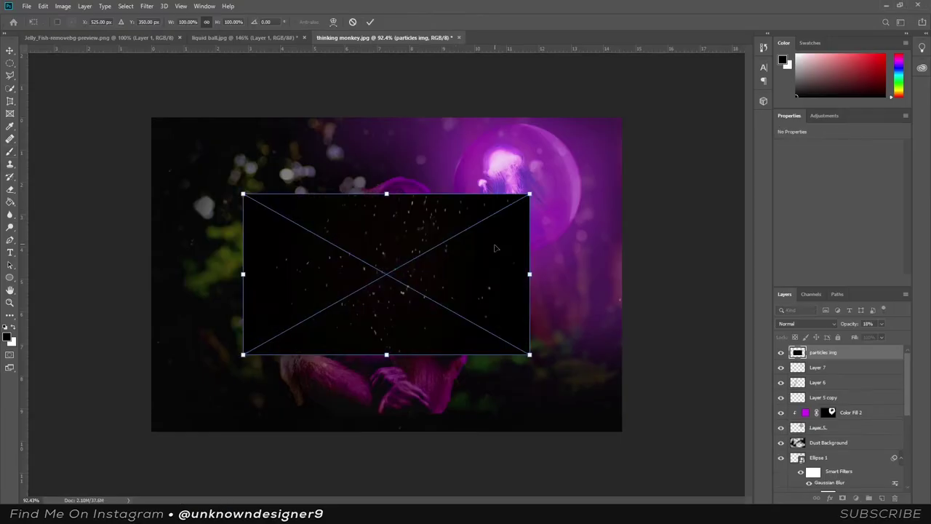
Scale, move up-right and rotate the particles image into position.
drag(494, 248, 557, 150)
drag(502, 204, 553, 204)
mouse_move(625, 146)
mouse_down()
mouse_move(622, 178)
mouse_move(582, 202)
mouse_up()
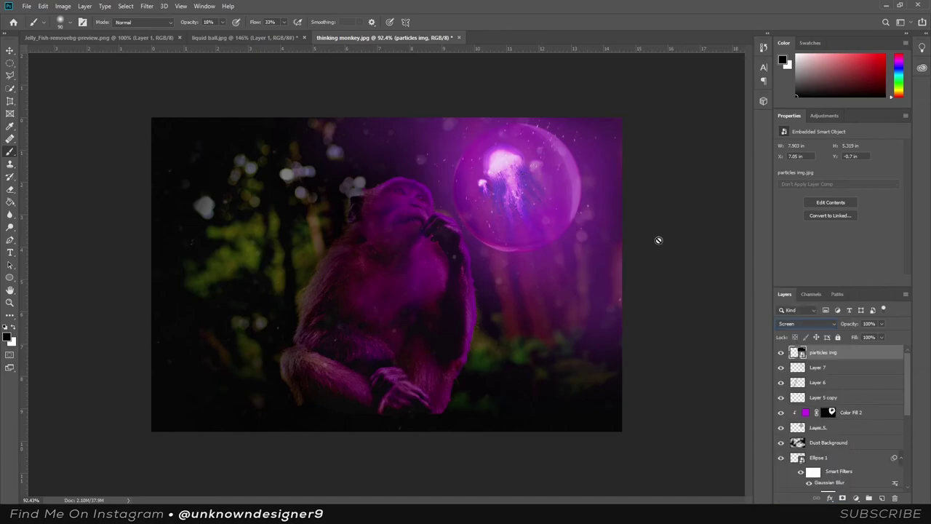
key(ctrl+t)
drag(551, 191, 557, 193)
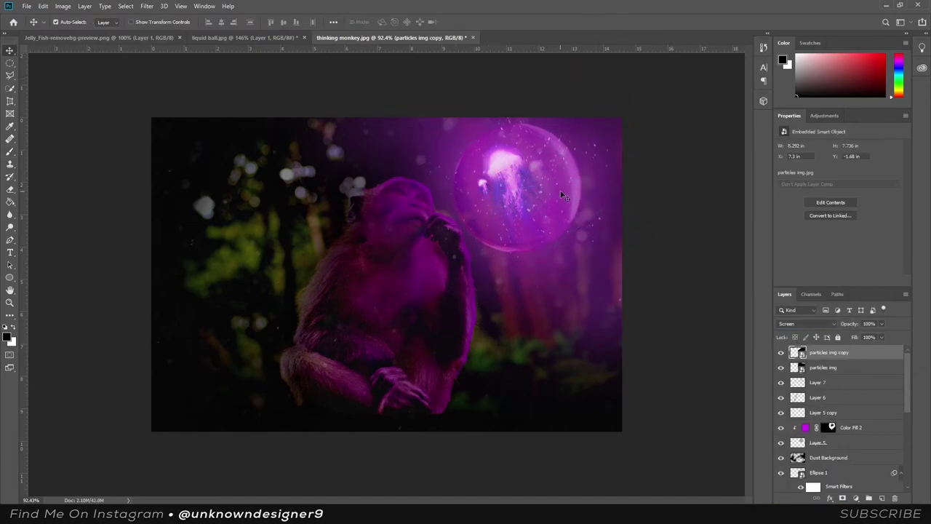
Set the particles copy to 61% opacity, delete the original, and blend it in Screen mode.
drag(881, 323, 865, 336)
key(alt+bracketleft)
click(882, 324)
key(Delete)
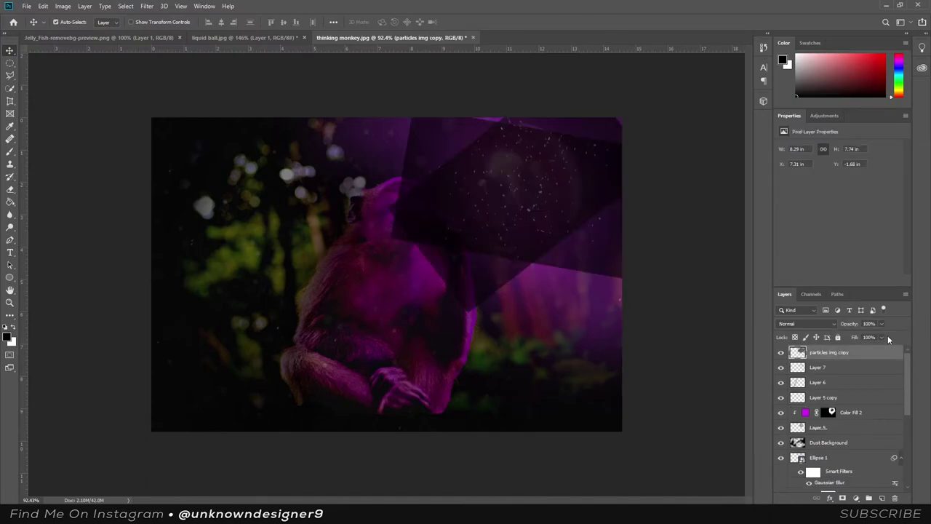
click(806, 323)
click(800, 343)
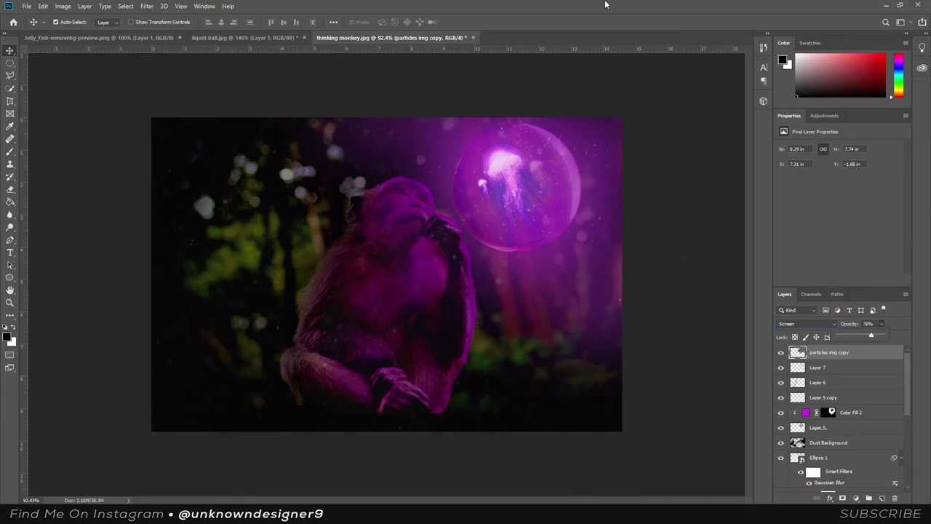
Duplicate the particles layer, set the copy to Screen, and erase some particles over the bubble.
click(146, 6)
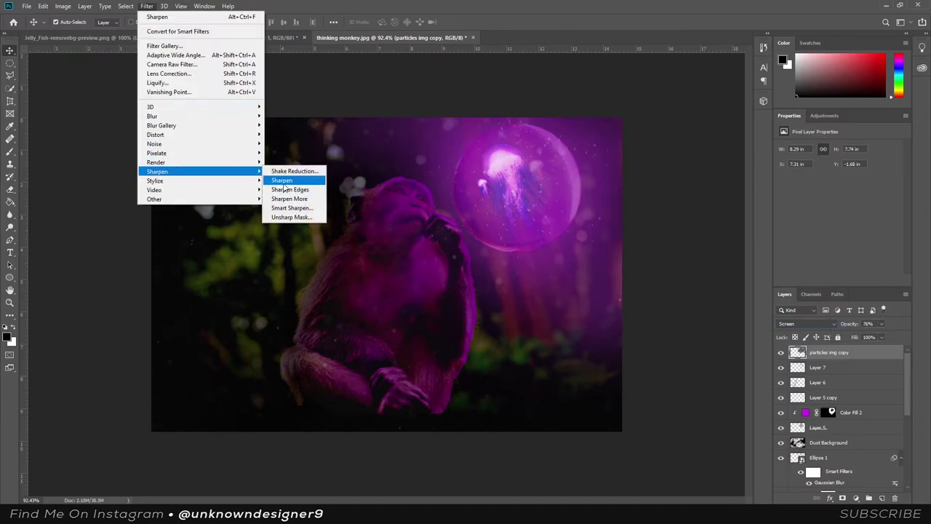
key(Escape)
key(ctrl+j)
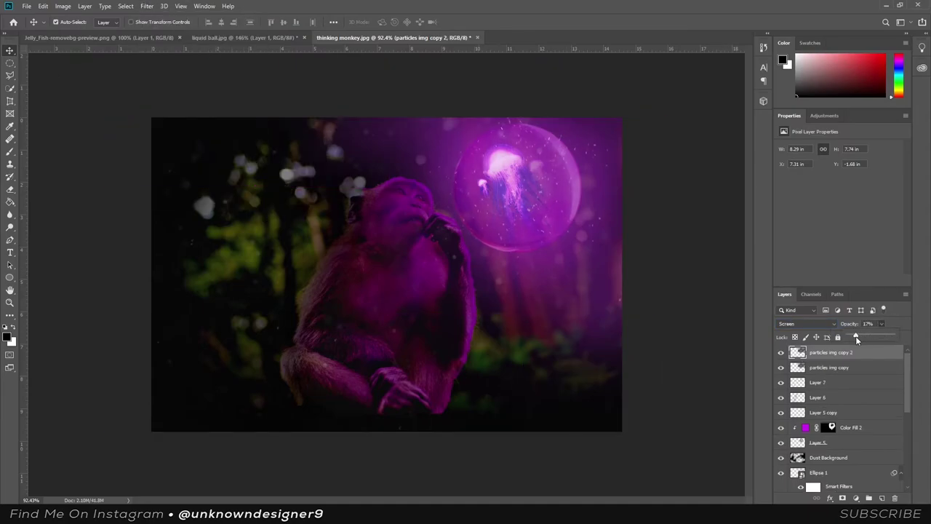
click(806, 323)
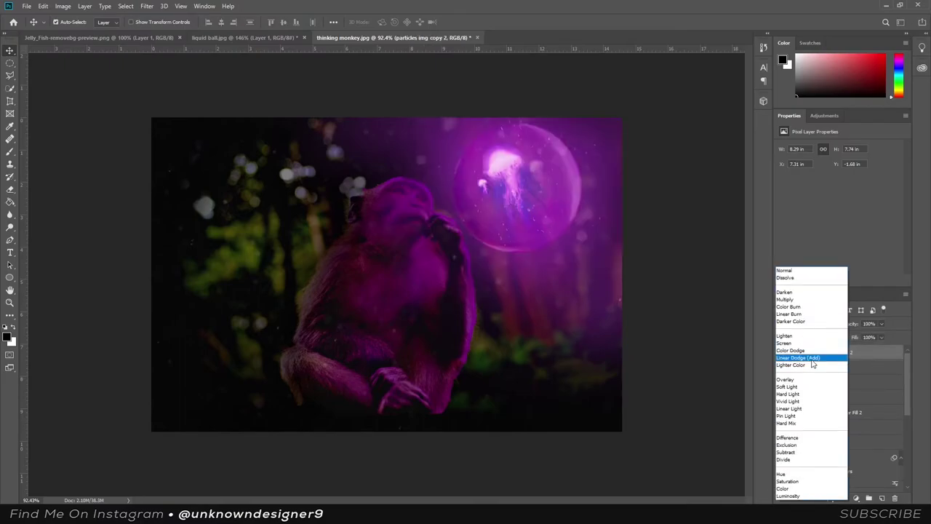
click(784, 342)
click(10, 189)
click(51, 190)
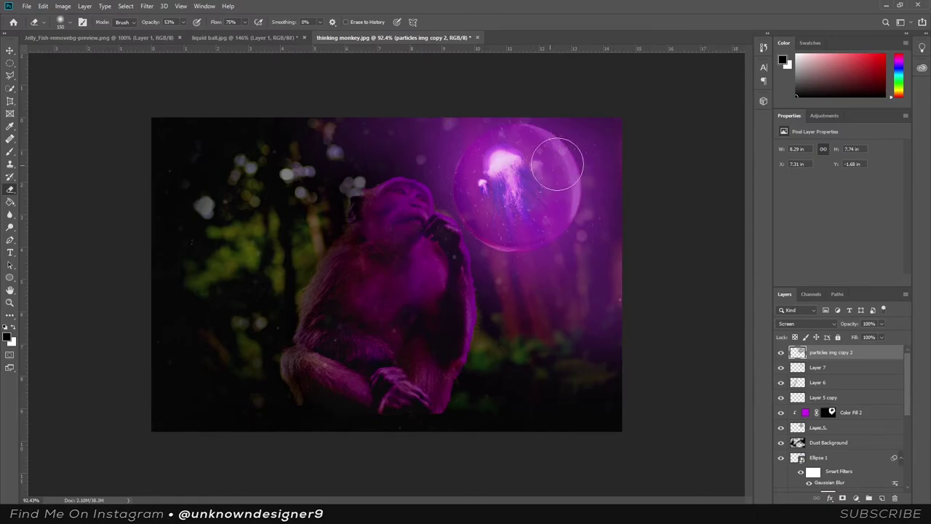
scroll(393, 271, up, 1)
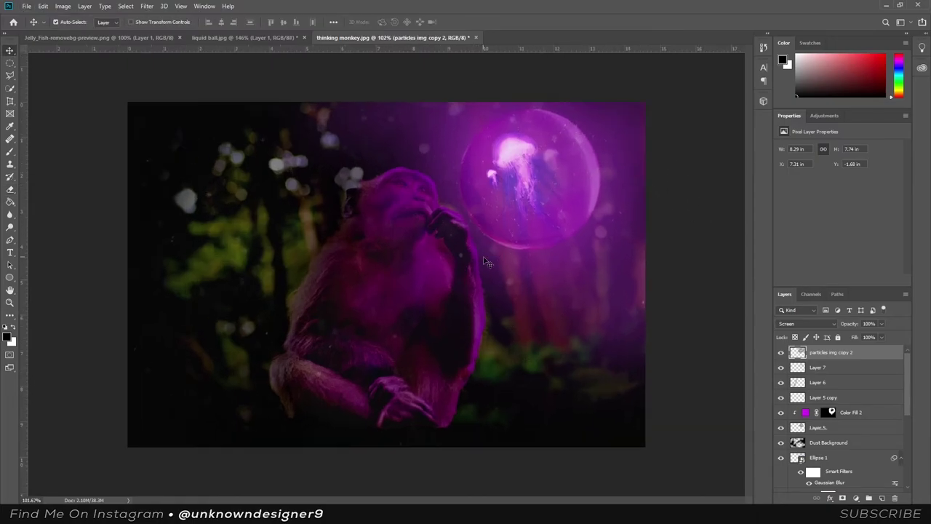
Paint soft black with a smaller brush on Color Fill 1's mask around the monkey's mouth and chin.
key(v)
scroll(432, 240, up, 3)
scroll(844, 407, down, 2)
click(828, 450)
key(b)
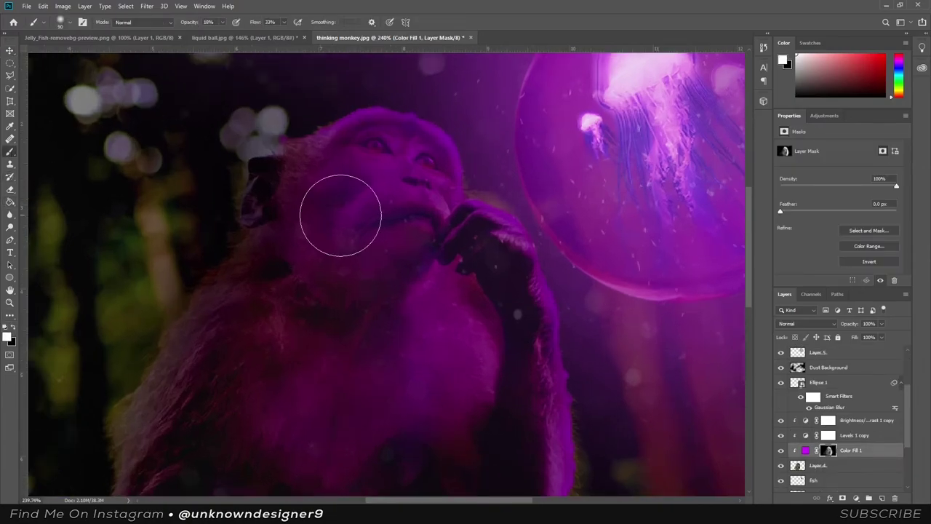
key(bracketleft)
key(bracketleft)
key(bracketleft)
key(bracketleft)
scroll(429, 215, up, 2)
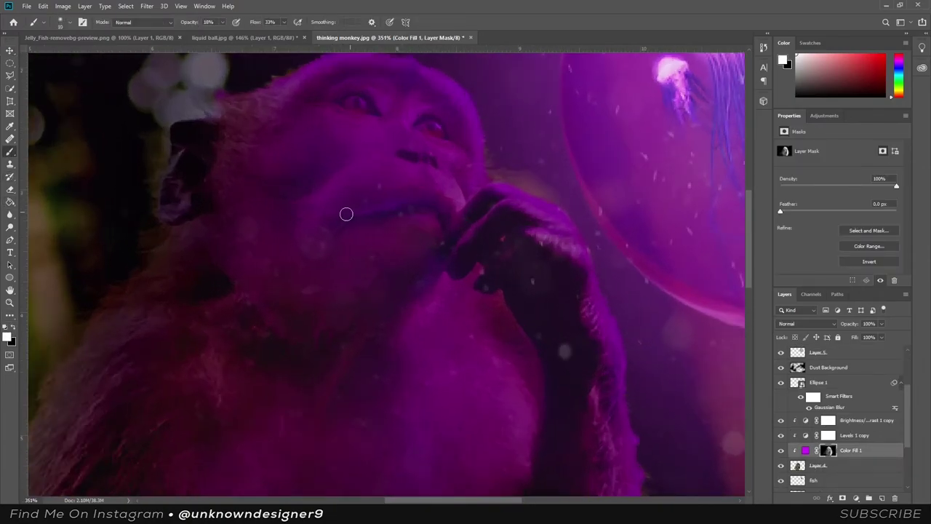
scroll(434, 219, down, 5)
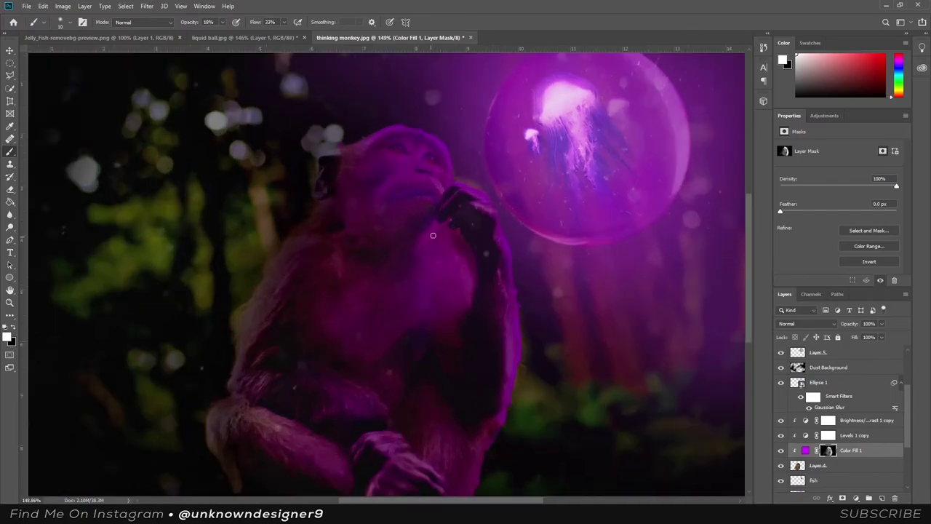
scroll(422, 188, up, 3)
scroll(412, 174, down, 2)
scroll(422, 189, down, 2)
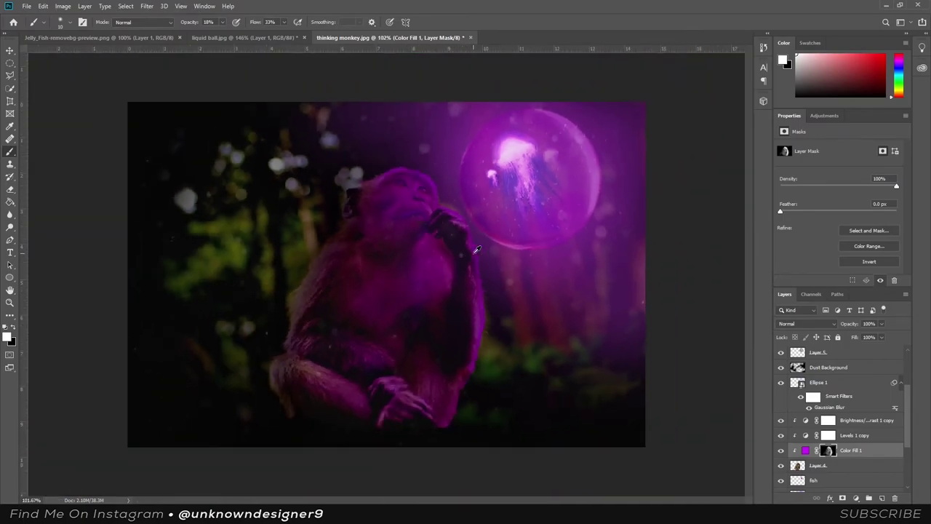
scroll(434, 205, down, 1)
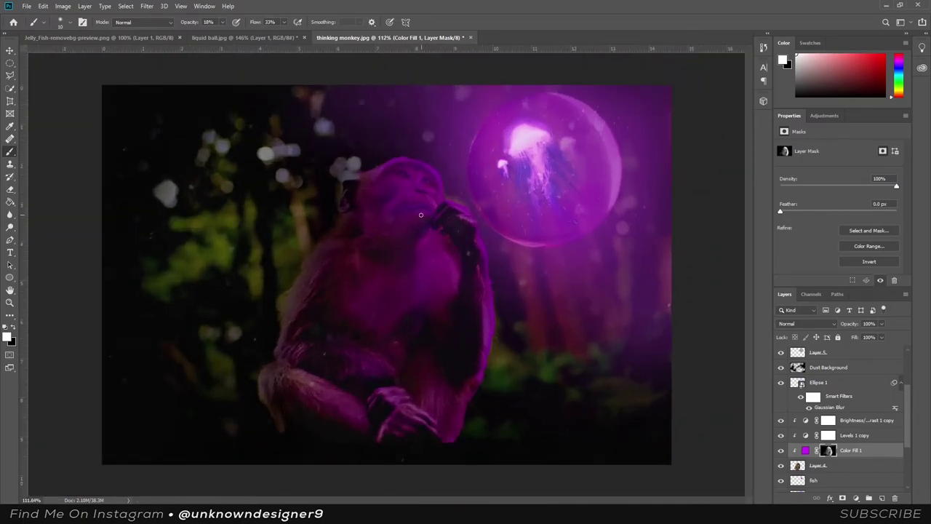
scroll(401, 214, down, 1)
scroll(386, 208, up, 4)
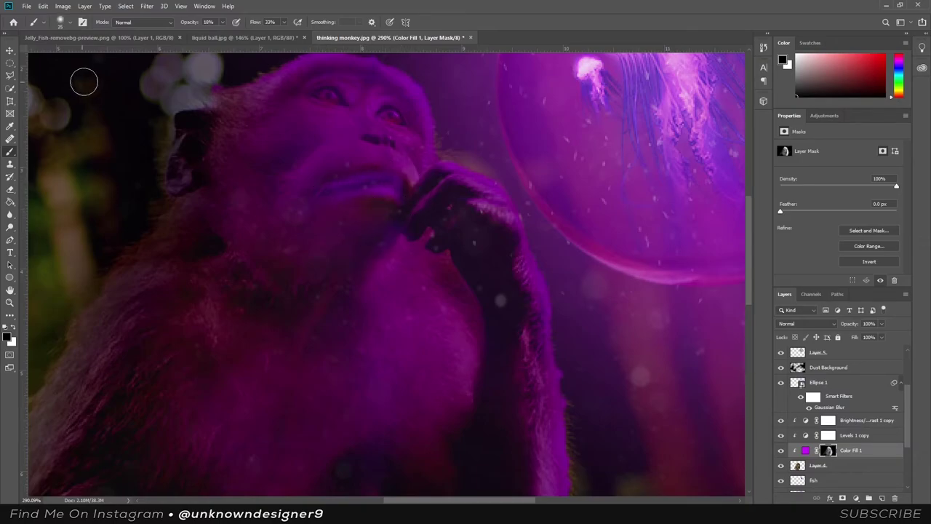
key(v)
scroll(427, 251, down, 2)
scroll(493, 250, down, 1)
Scroll through the layer stack and inspect Layer 4.
scroll(493, 249, down, 1)
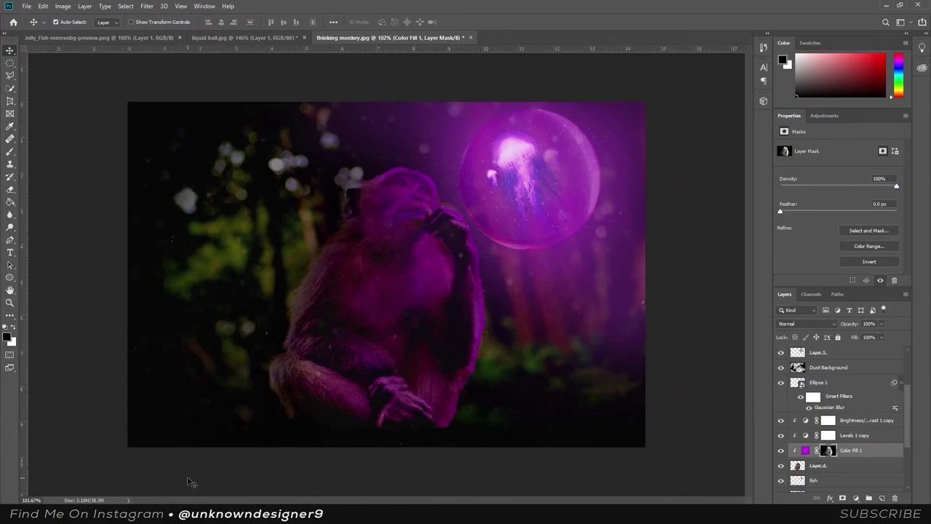
scroll(329, 358, up, 1)
scroll(234, 400, down, 2)
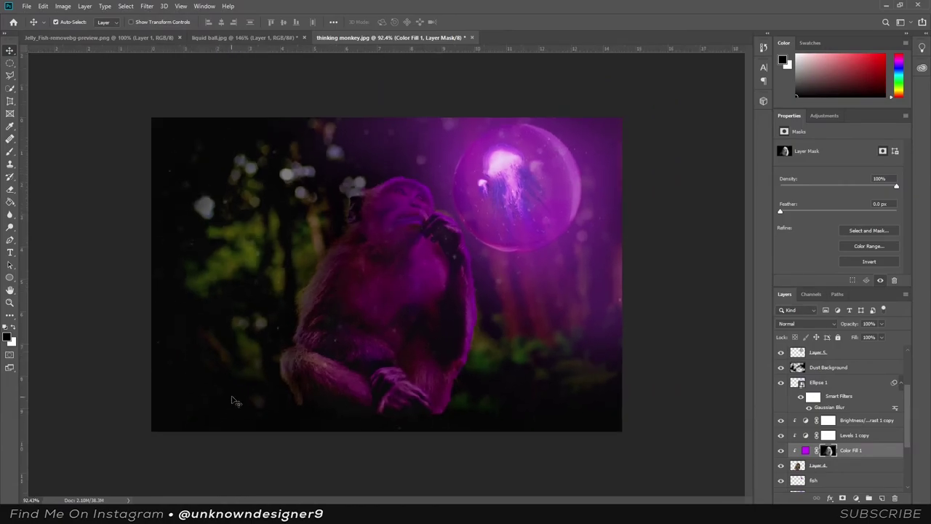
scroll(343, 346, up, 1)
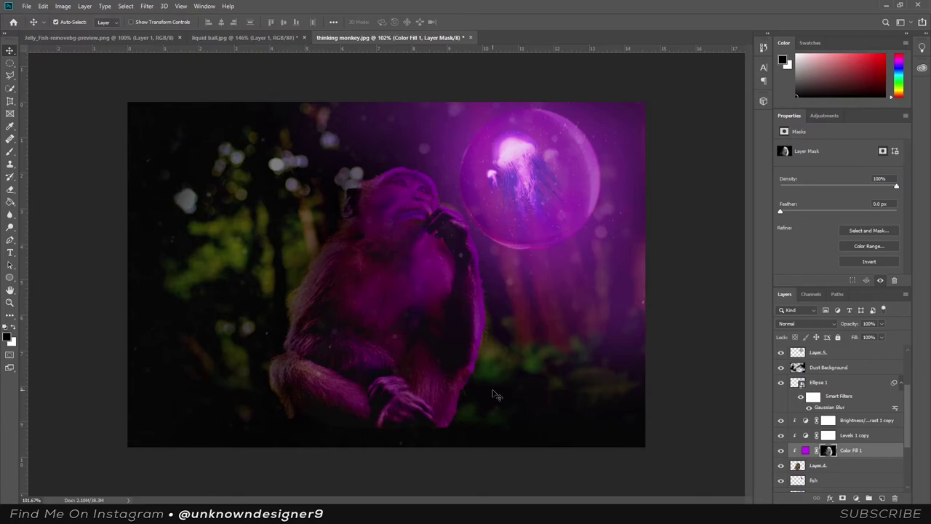
scroll(465, 327, up, 2)
scroll(465, 327, down, 2)
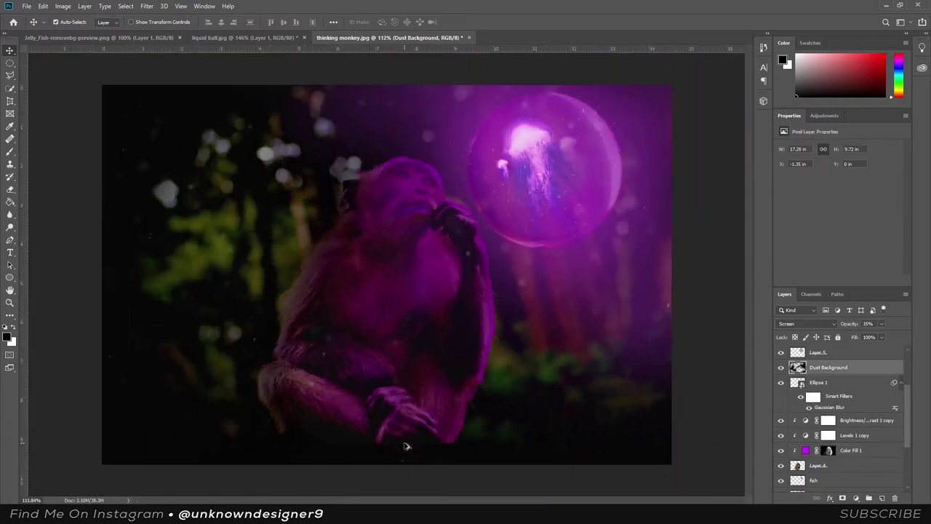
click(818, 465)
scroll(837, 467, down, 1)
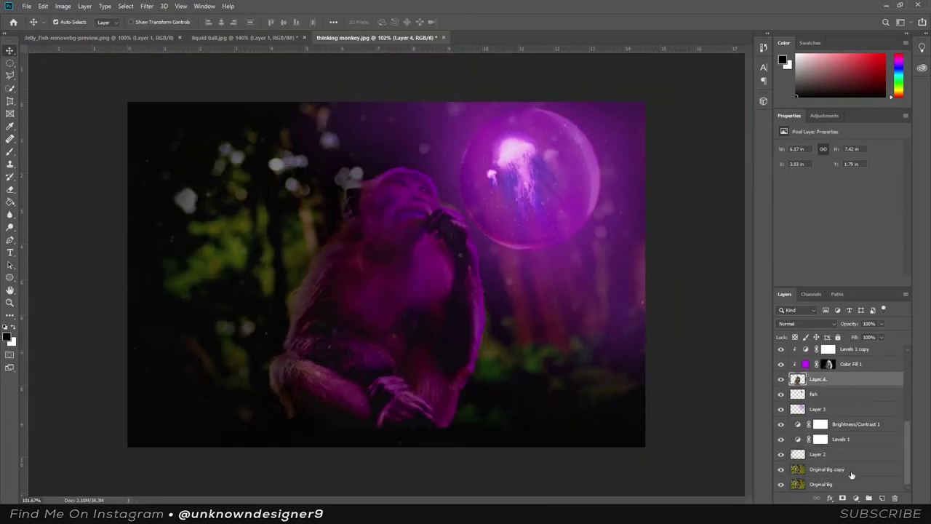
drag(542, 370, 643, 345)
scroll(427, 437, down, 1)
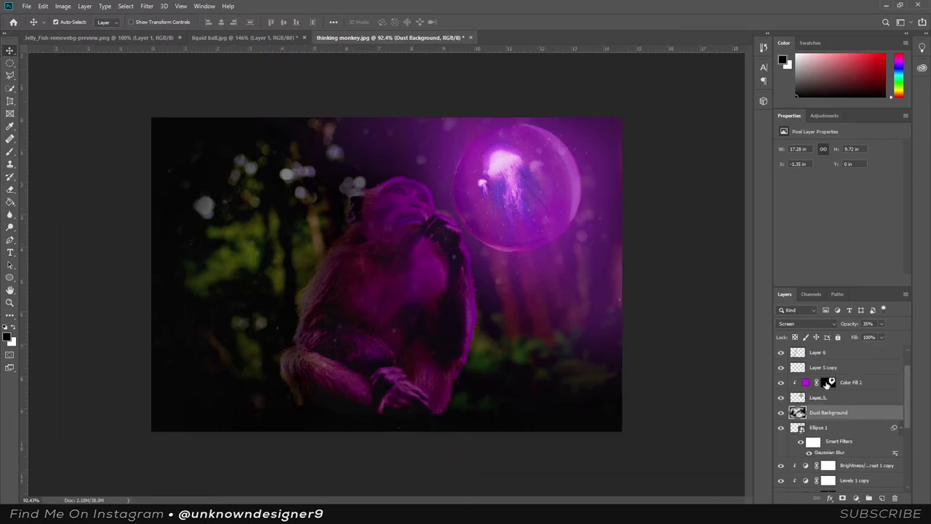
scroll(836, 421, up, 6)
Toggle Layer 6's visibility to compare the look, then select the Color Fill 2 mask.
click(800, 367)
click(780, 382)
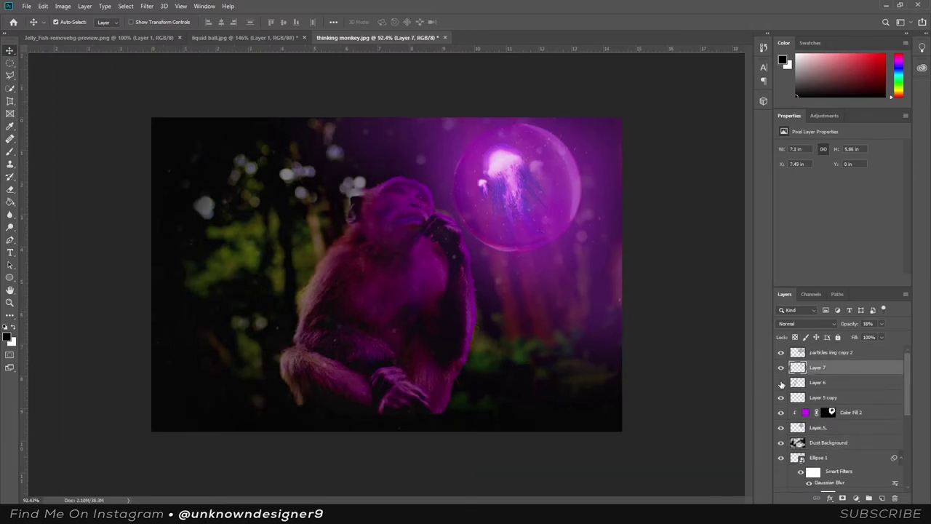
click(781, 382)
click(780, 382)
click(780, 381)
click(780, 382)
click(780, 382)
click(799, 382)
key(e)
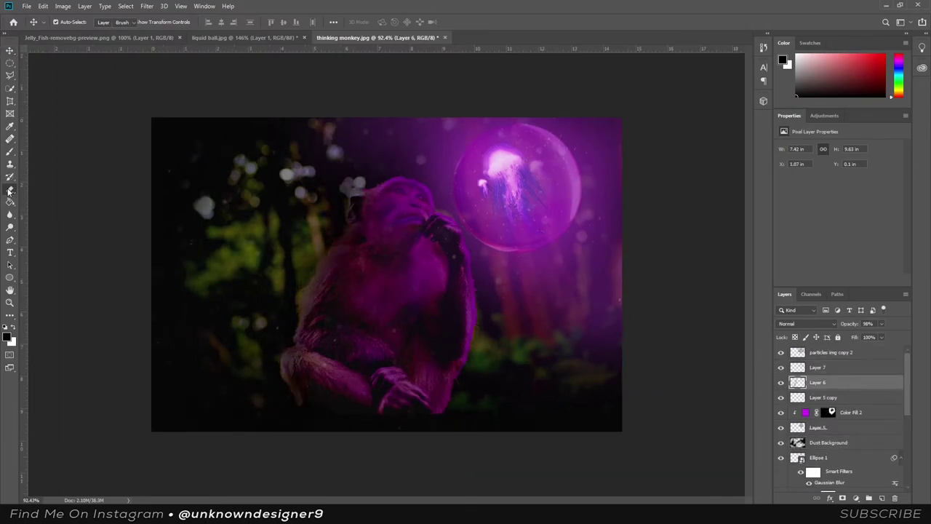
key(v)
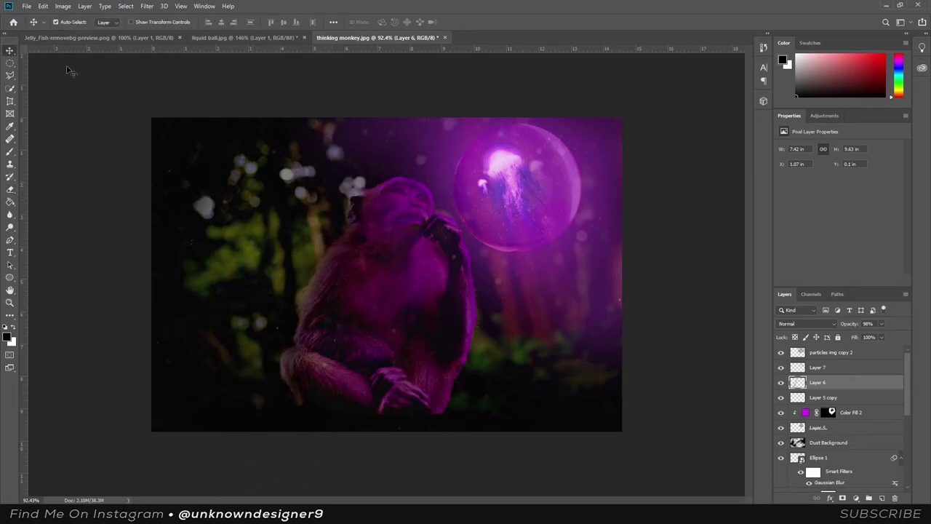
scroll(492, 315, up, 1)
click(831, 411)
scroll(429, 244, down, 2)
scroll(429, 244, up, 1)
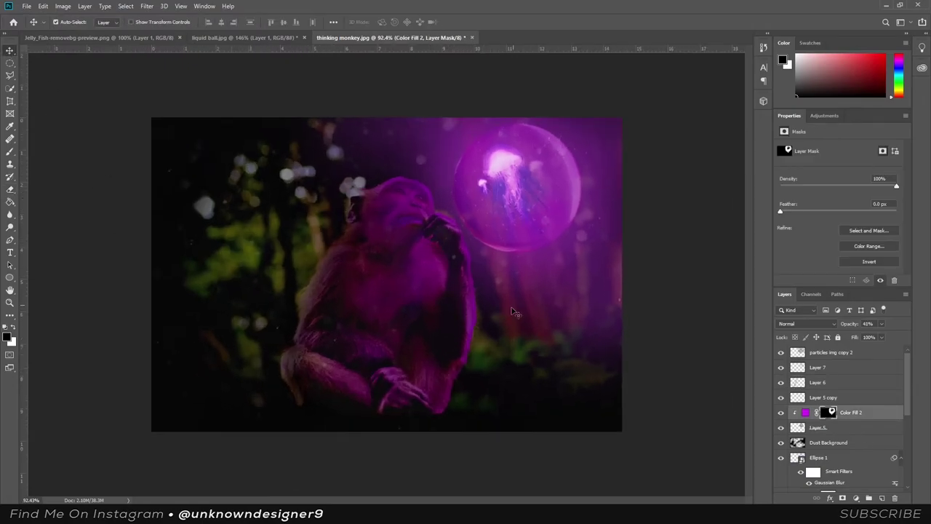
Add a new top layer and paint black with a large brush along the image's bottom edge.
click(829, 351)
click(881, 498)
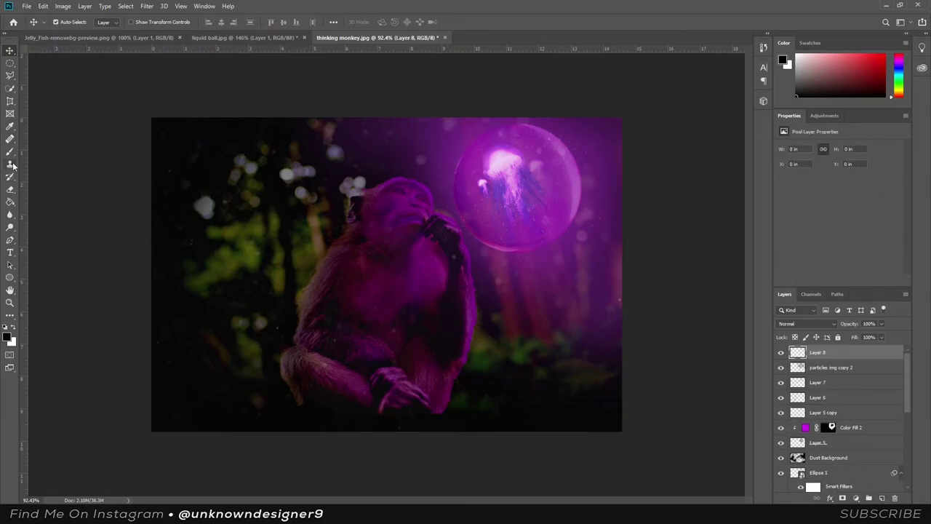
click(11, 151)
scroll(300, 366, down, 3)
key(bracketright)
key(bracketright)
key(bracketright)
mouse_move(286, 380)
mouse_down()
mouse_move(535, 373)
mouse_move(442, 377)
mouse_move(260, 363)
mouse_up()
key(v)
scroll(471, 266, up, 4)
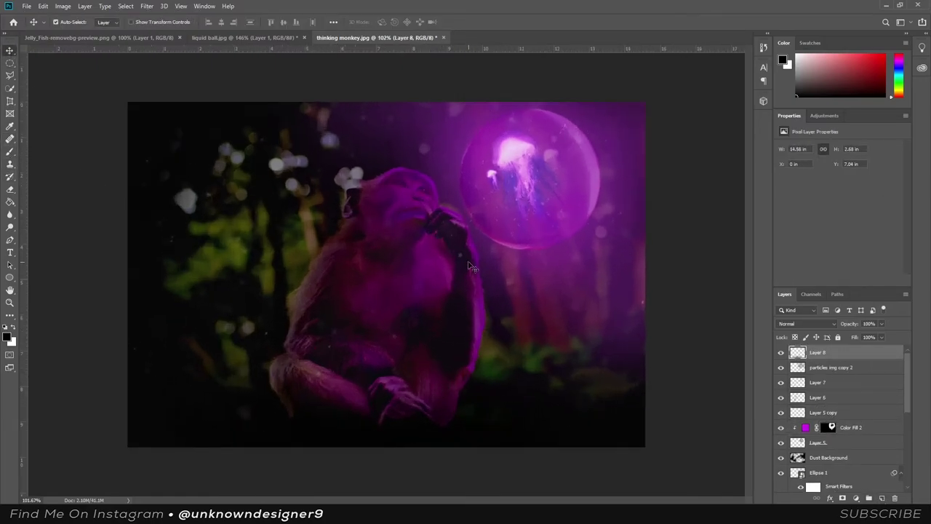
scroll(671, 385, down, 1)
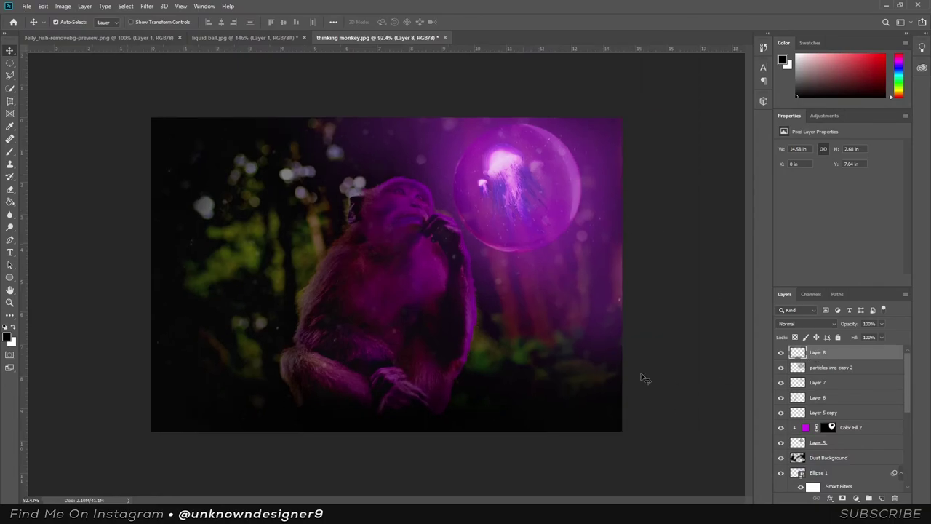
click(12, 156)
Commit the placed Smoke image, blend it in Screen mode and fade it to 7% opacity.
scroll(281, 312, up, 1)
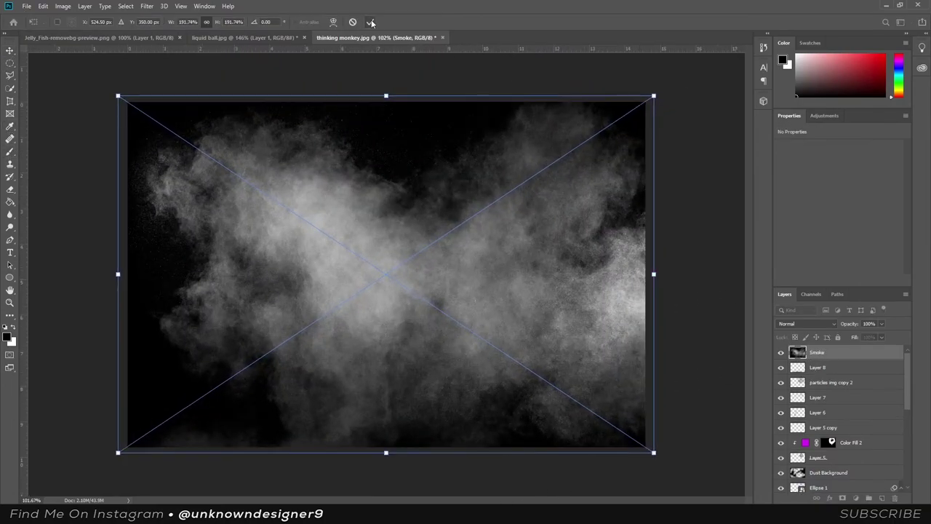
key(Return)
click(806, 324)
click(810, 347)
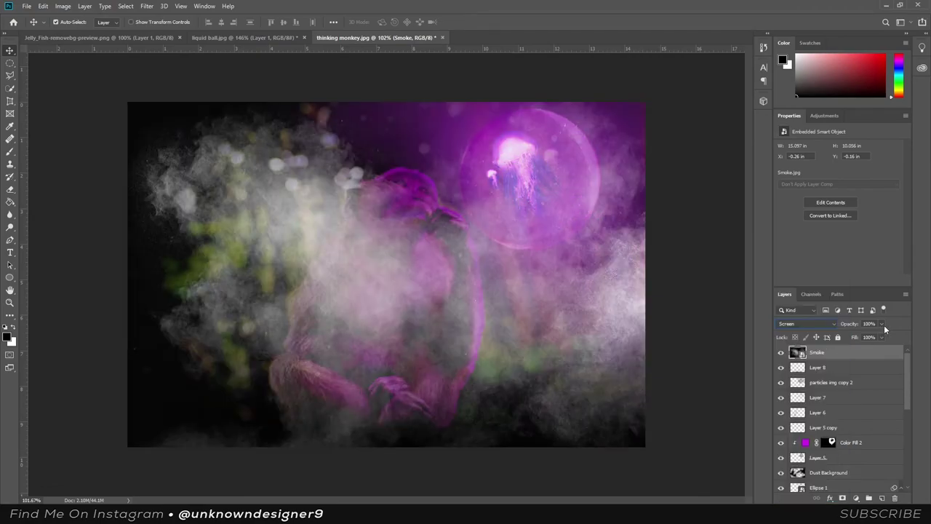
drag(881, 324, 841, 338)
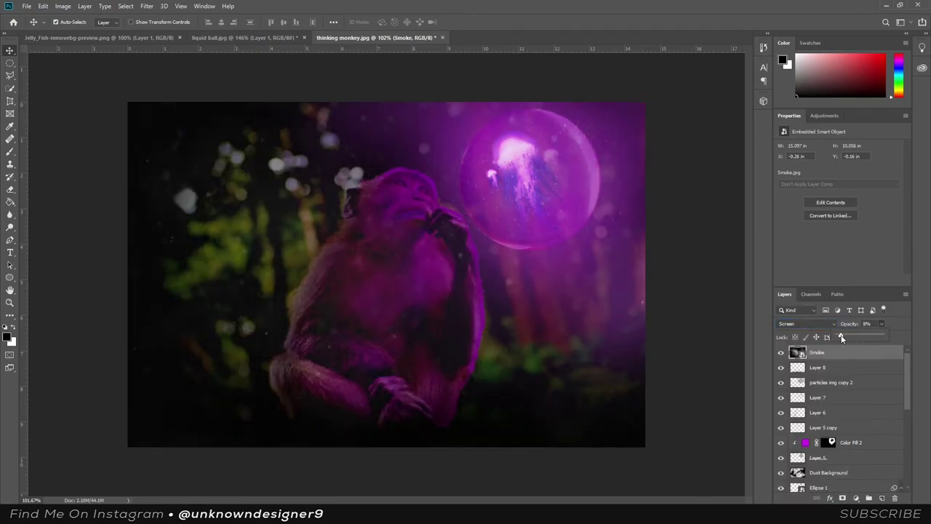
scroll(383, 277, down, 1)
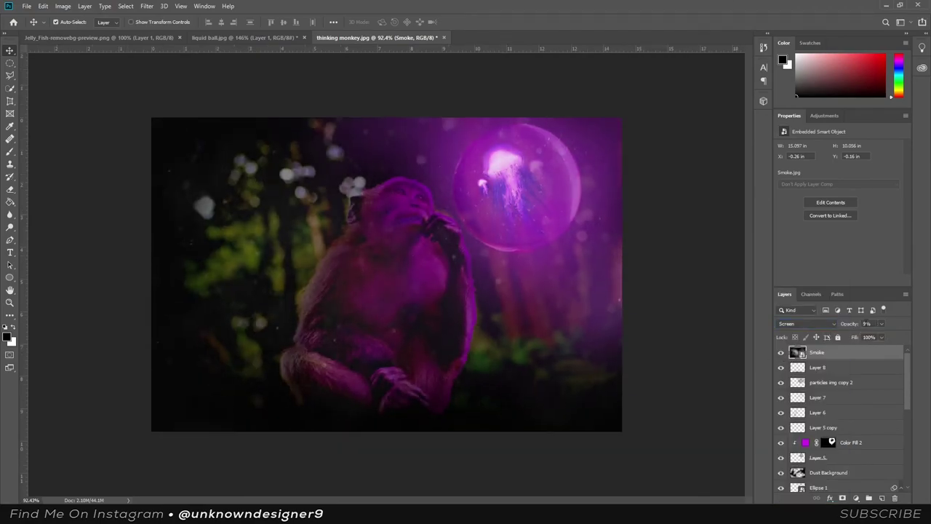
drag(862, 337, 864, 336)
Select the Color Fill 2 mask and switch to a much smaller brush.
scroll(425, 239, up, 5)
click(827, 434)
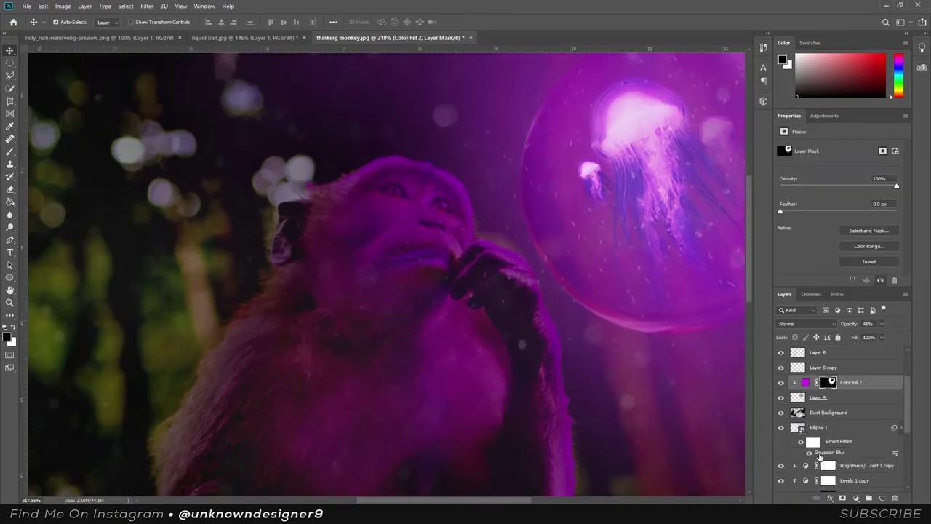
key(b)
scroll(419, 210, down, 1)
key(bracketleft)
key(bracketleft)
key(bracketleft)
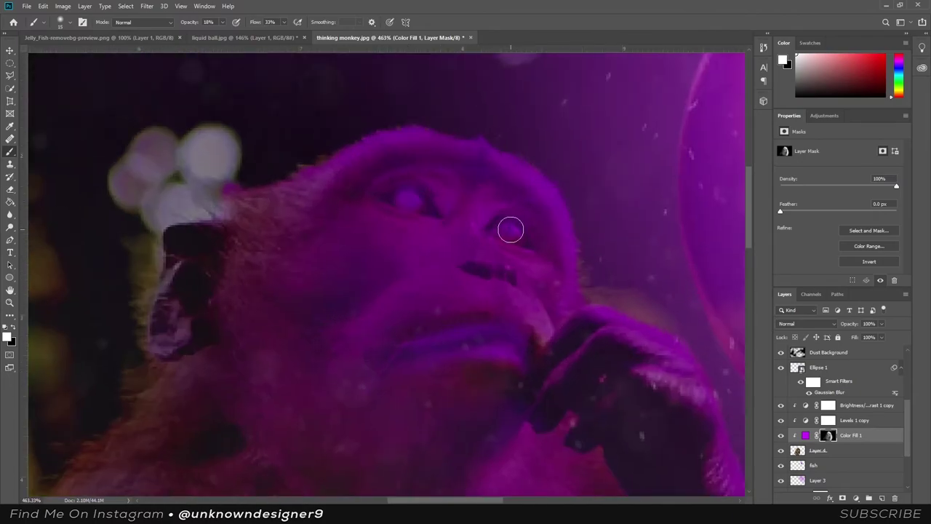
scroll(523, 252, down, 5)
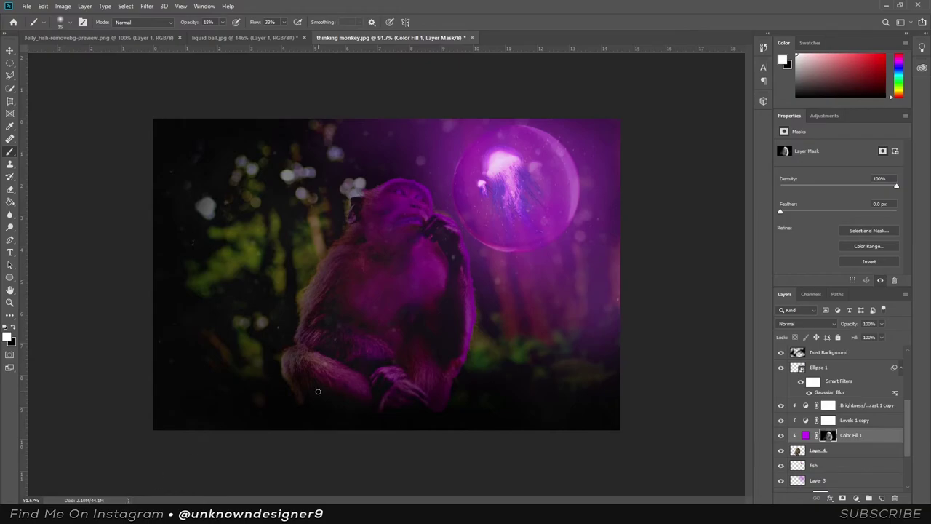
Raise Brightness/Contrast 1 copy's brightness to 58, with contrast at 67.
drag(842, 177, 858, 177)
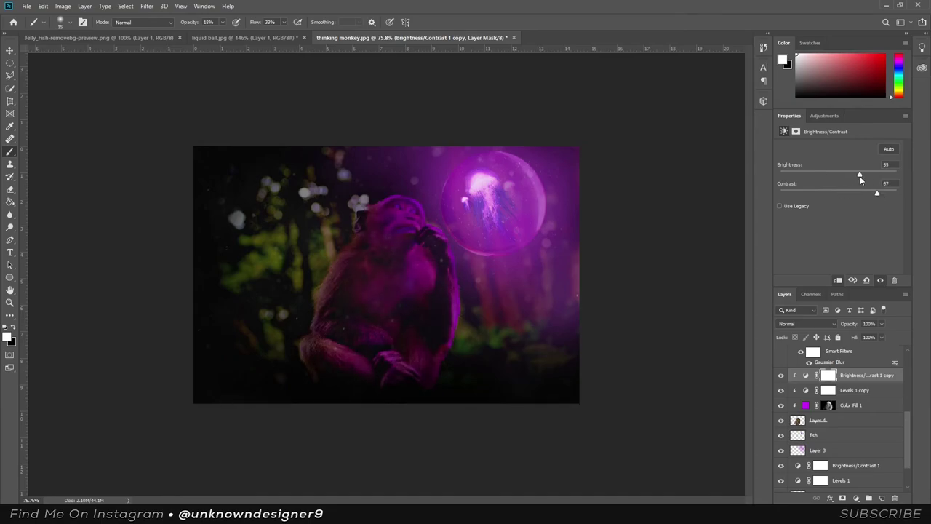
key(v)
scroll(488, 308, up, 1)
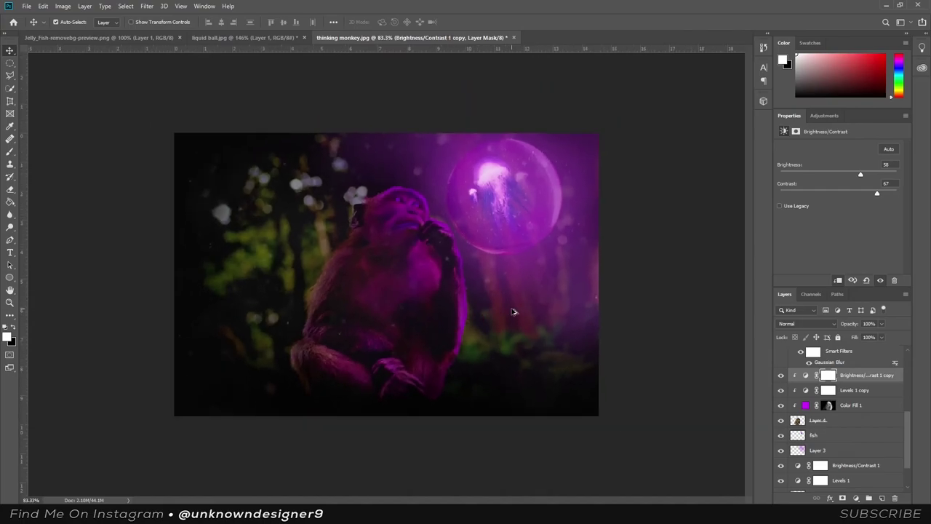
scroll(509, 311, up, 1)
scroll(495, 313, up, 1)
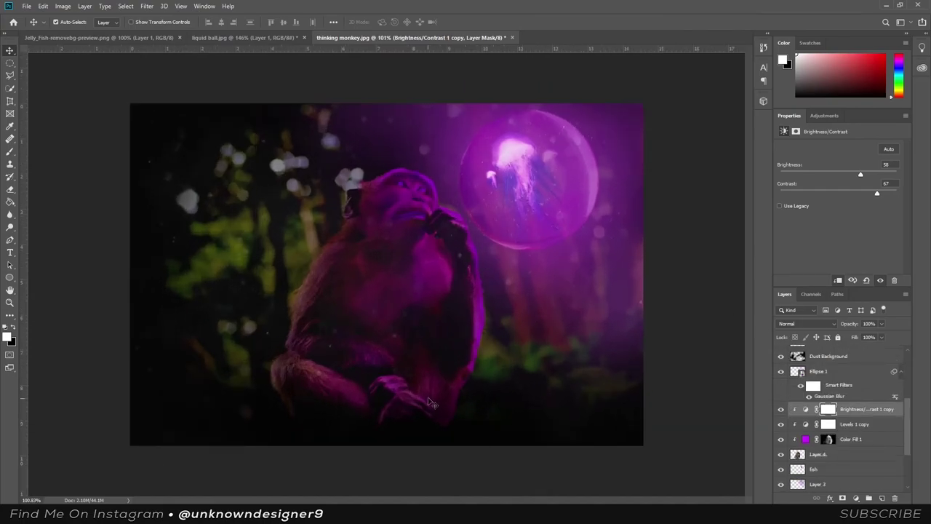
scroll(834, 484, down, 3)
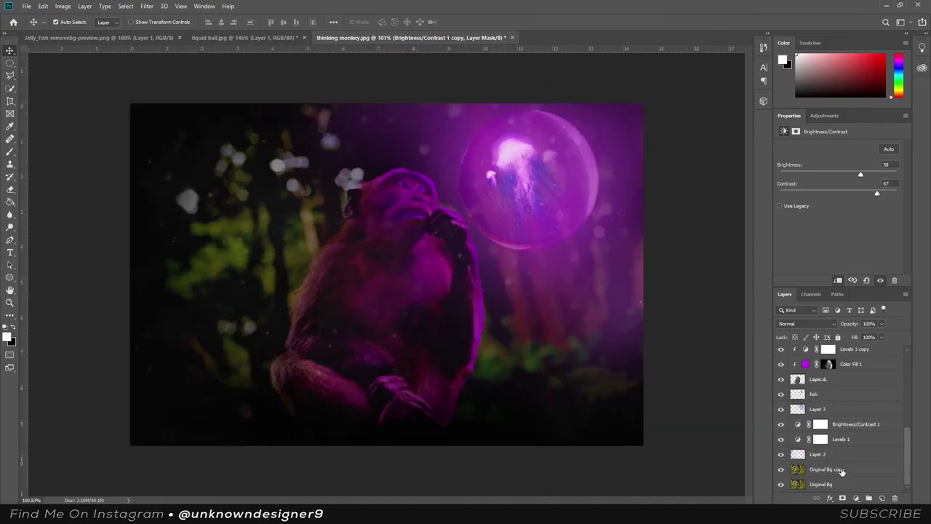
Group all layers into a folder named Original.
click(840, 469)
scroll(829, 443, up, 2)
scroll(829, 444, down, 2)
scroll(824, 429, up, 3)
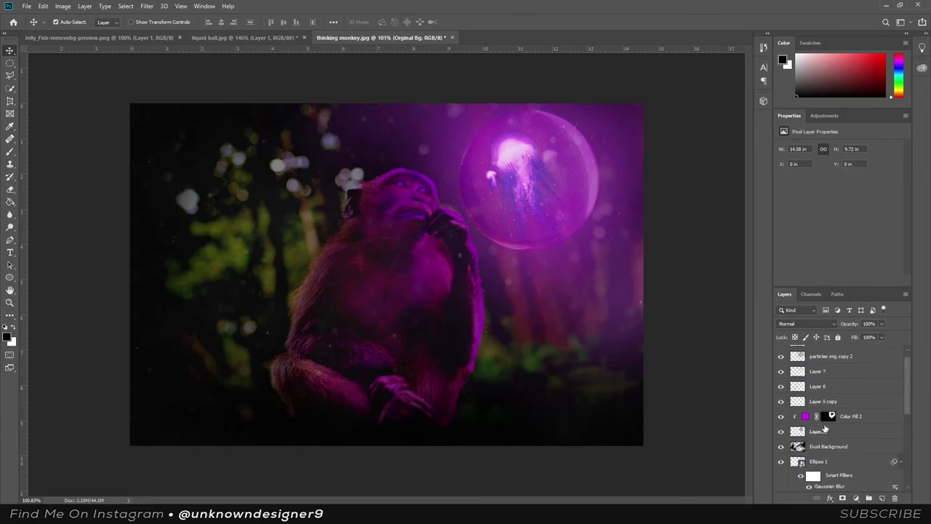
scroll(824, 429, up, 2)
key(ctrl+alt+a)
click(868, 498)
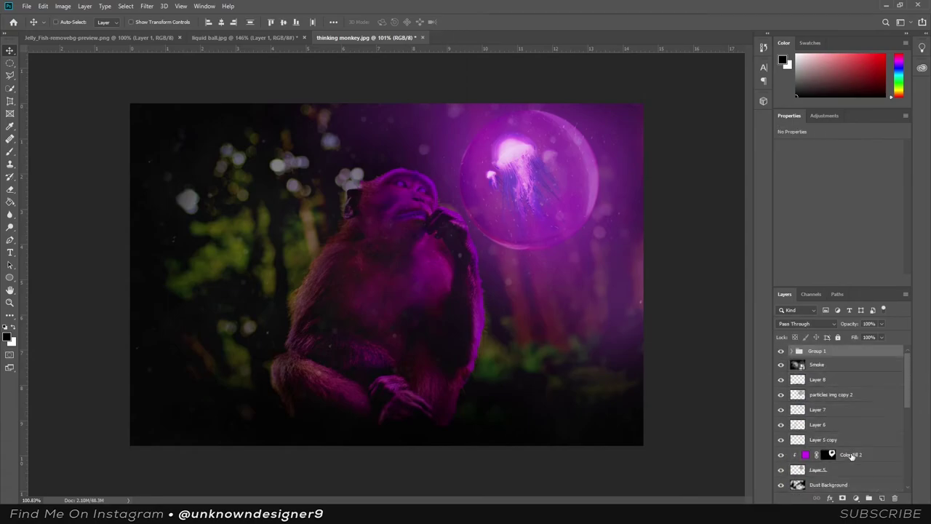
click(838, 370)
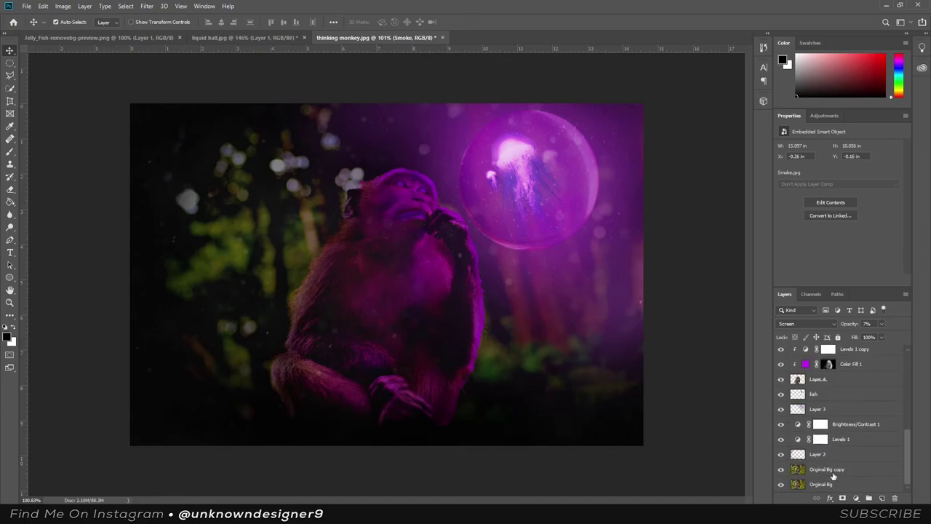
scroll(837, 422, down, 2)
shift+click(836, 480)
key(ctrl+g)
text(Original)
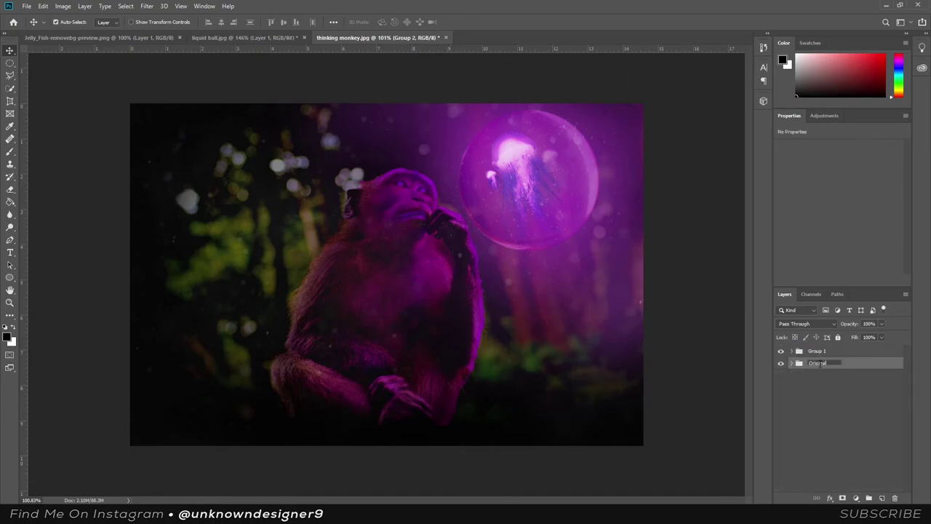
Stamp a merged scene layer on top and merge a duplicated fish layer into it.
click(820, 352)
key(ctrl+e)
click(138, 6)
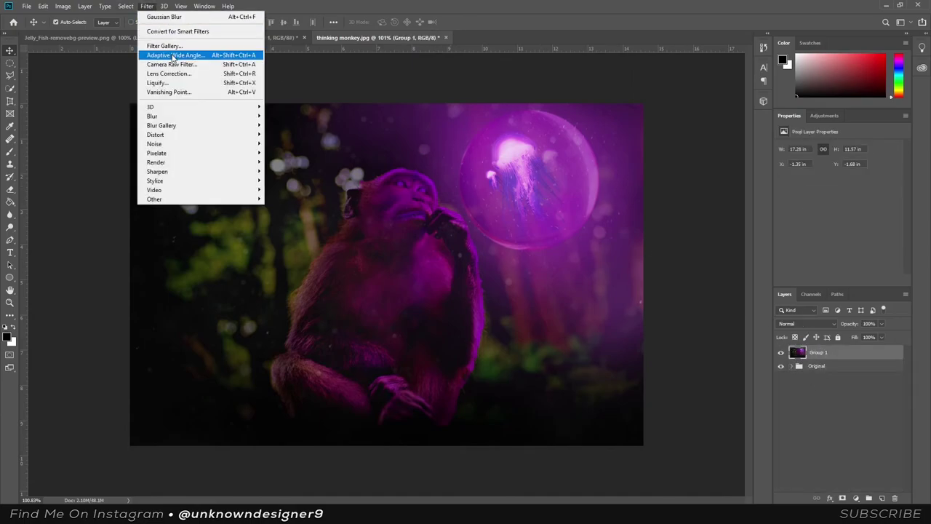
click(809, 366)
click(791, 366)
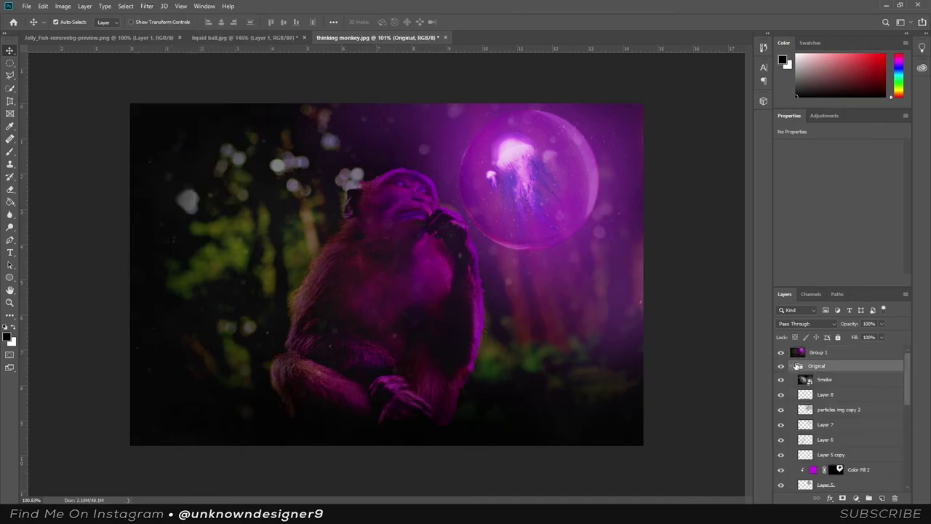
scroll(834, 436, down, 3)
click(819, 404)
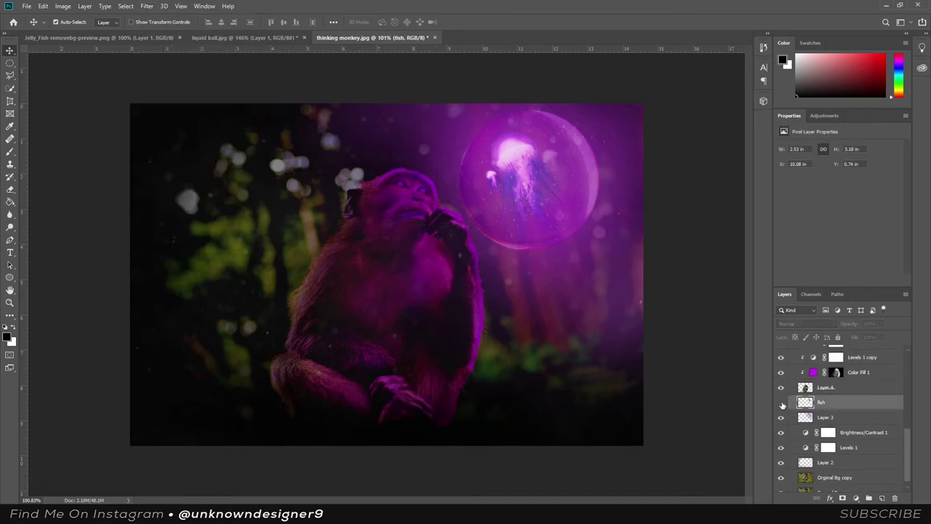
key(ctrl+j)
mouse_move(822, 404)
mouse_down()
mouse_move(839, 337)
mouse_move(829, 351)
mouse_move(856, 338)
mouse_up()
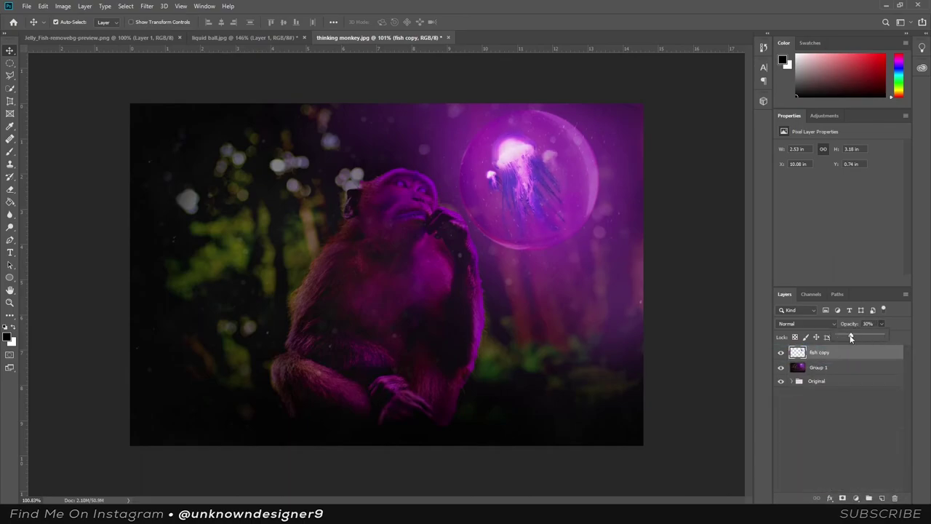
ctrl+click(824, 368)
key(ctrl+e)
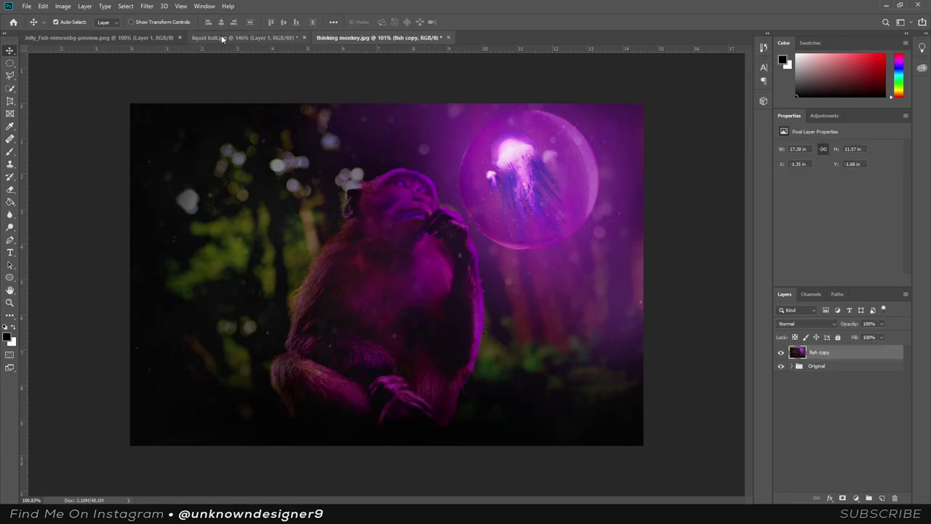
click(147, 6)
In Camera Raw, shift tint to +53 and tweak temperature, exposure and contrast (+13).
click(183, 65)
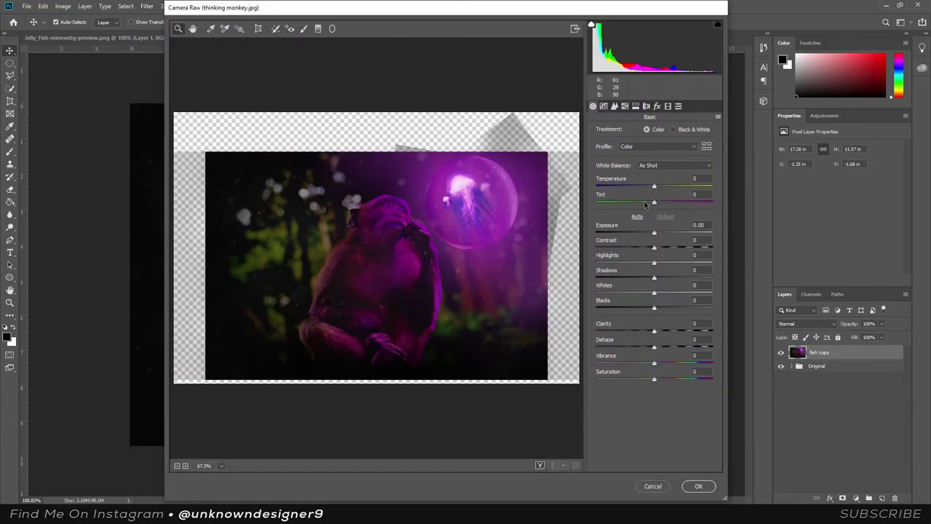
mouse_move(643, 201)
mouse_down()
mouse_move(679, 203)
mouse_move(643, 191)
mouse_move(676, 202)
mouse_move(655, 188)
mouse_move(689, 205)
mouse_up()
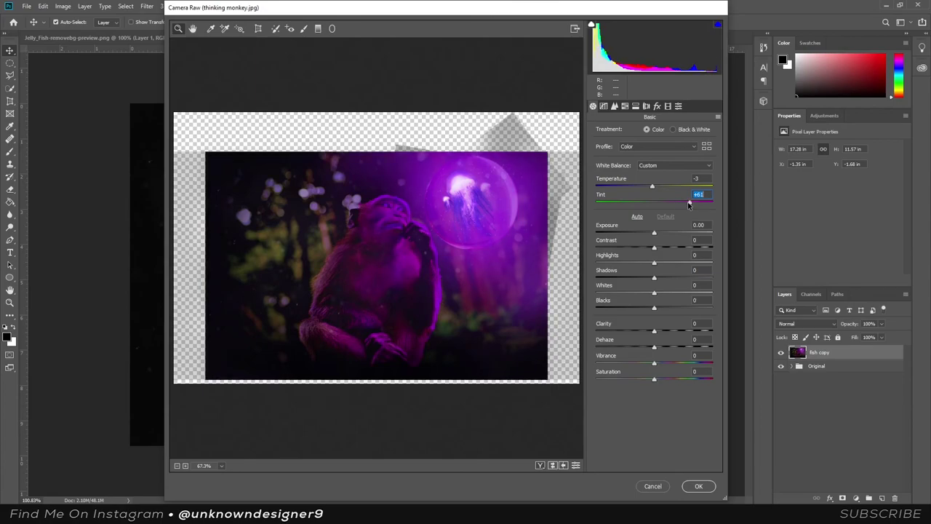
mouse_move(643, 187)
mouse_down()
mouse_move(666, 187)
mouse_move(685, 202)
mouse_up()
mouse_move(654, 232)
mouse_down()
mouse_move(675, 248)
mouse_move(665, 263)
mouse_up()
mouse_move(675, 248)
mouse_down()
mouse_move(613, 279)
mouse_move(642, 278)
mouse_up()
Set shadows -19 and clarity -3, ease dehaze, and raise tone-curve highlights to +23.
mouse_move(654, 293)
mouse_down()
mouse_move(641, 298)
mouse_move(653, 309)
mouse_move(651, 331)
mouse_move(681, 356)
mouse_move(652, 380)
mouse_move(658, 349)
mouse_up()
drag(657, 332, 653, 333)
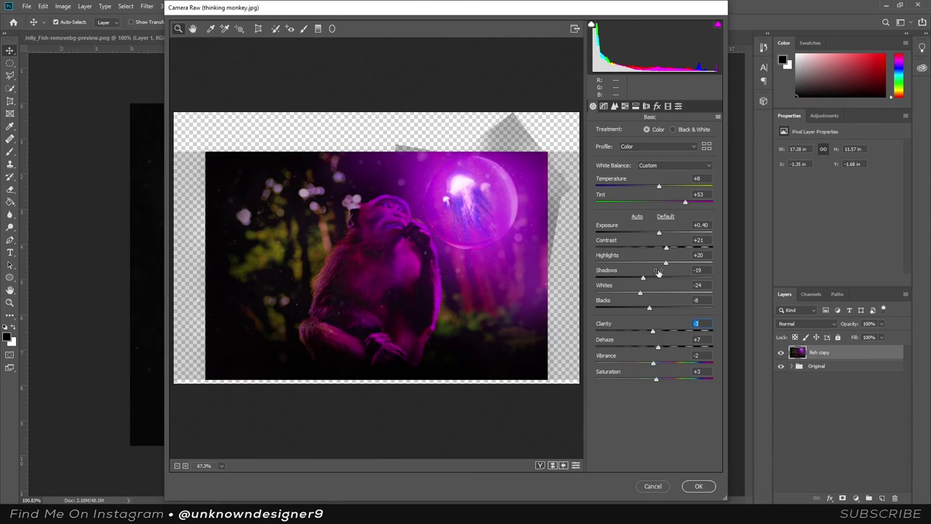
drag(659, 232, 662, 248)
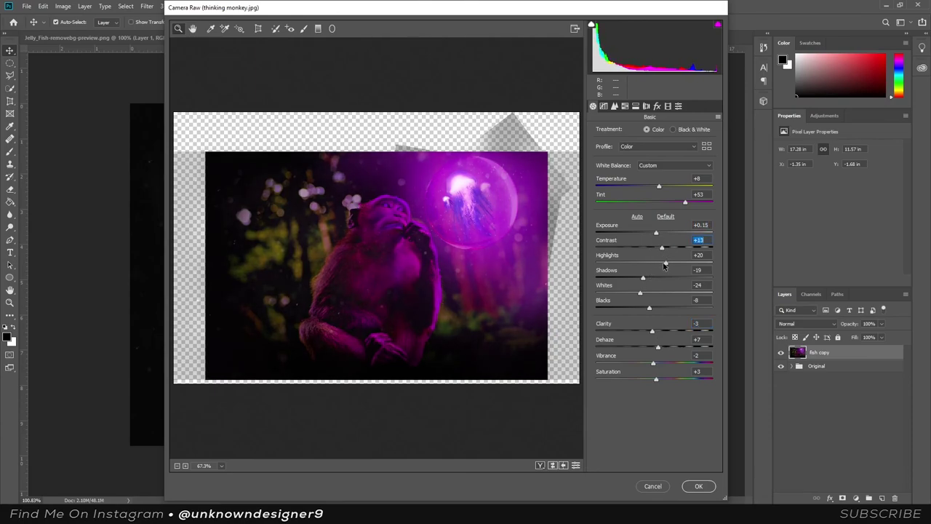
click(603, 106)
mouse_move(655, 288)
mouse_down()
mouse_move(671, 292)
mouse_move(647, 333)
mouse_up()
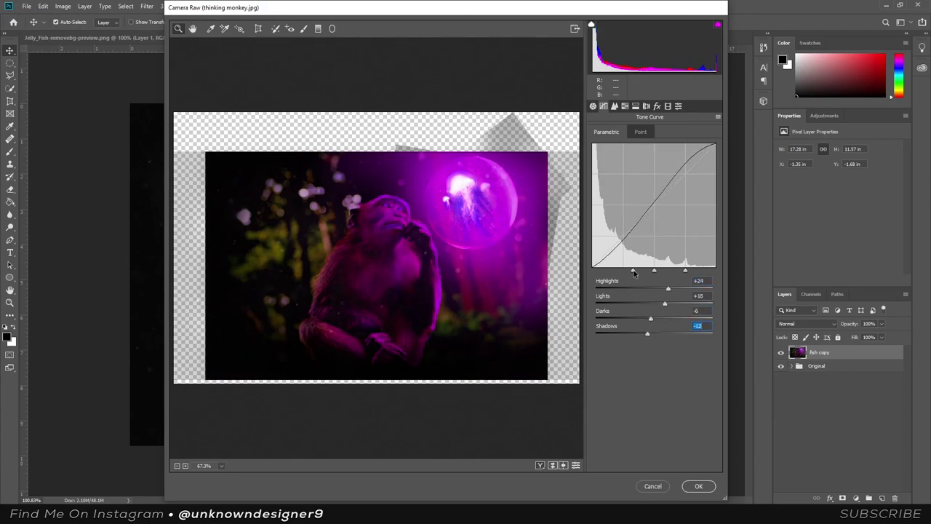
Set tone-curve lights +18, darks -6 and shadows -12.
drag(634, 271, 691, 272)
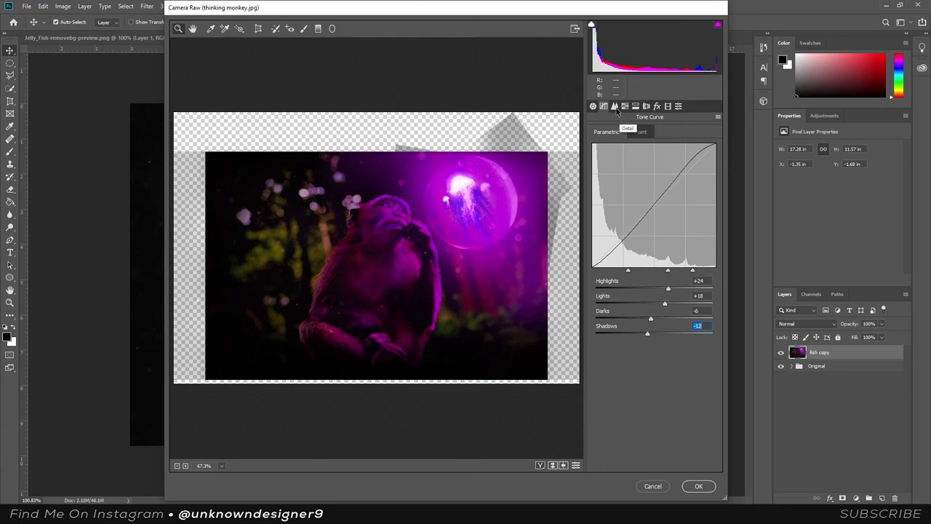
click(614, 106)
click(625, 107)
click(614, 106)
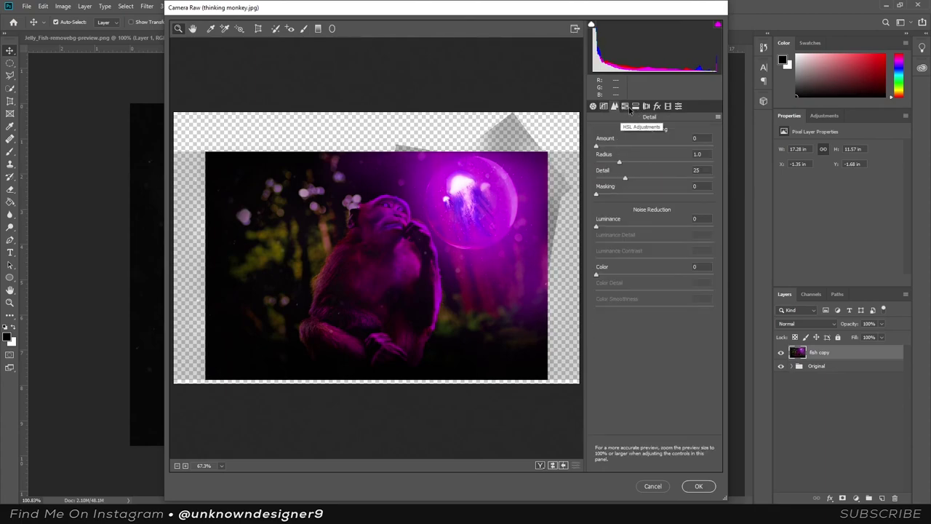
click(625, 106)
Shift HSL hues: Reds +9, Yellows -3, Greens -2, Blues -3.
drag(654, 166, 658, 166)
click(654, 183)
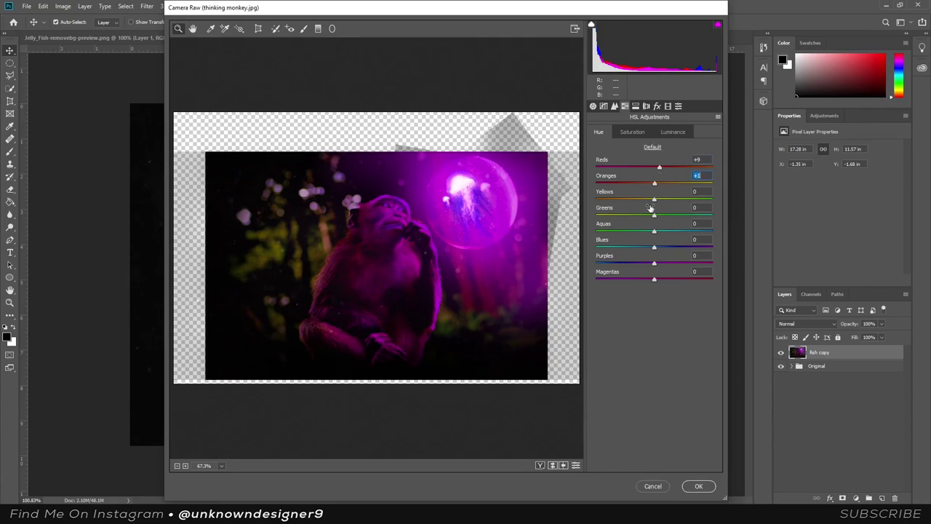
drag(654, 198, 652, 214)
drag(654, 246, 644, 255)
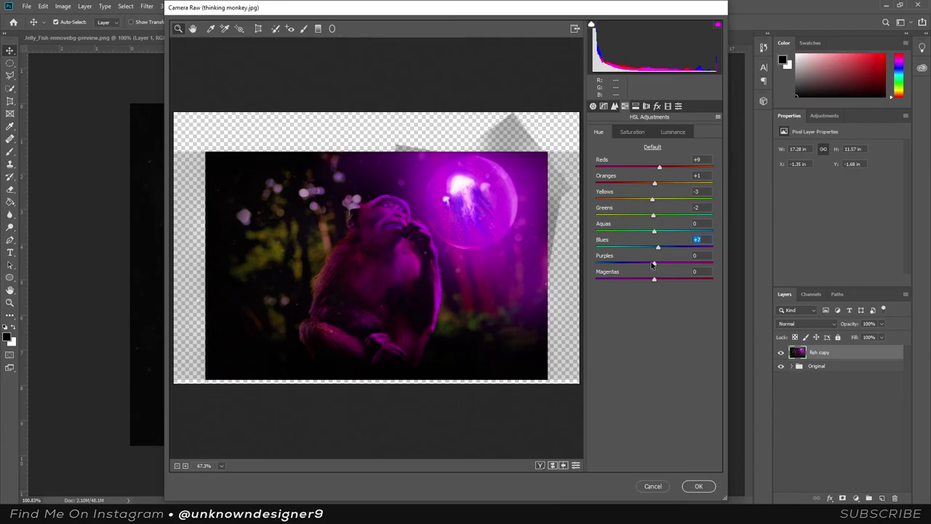